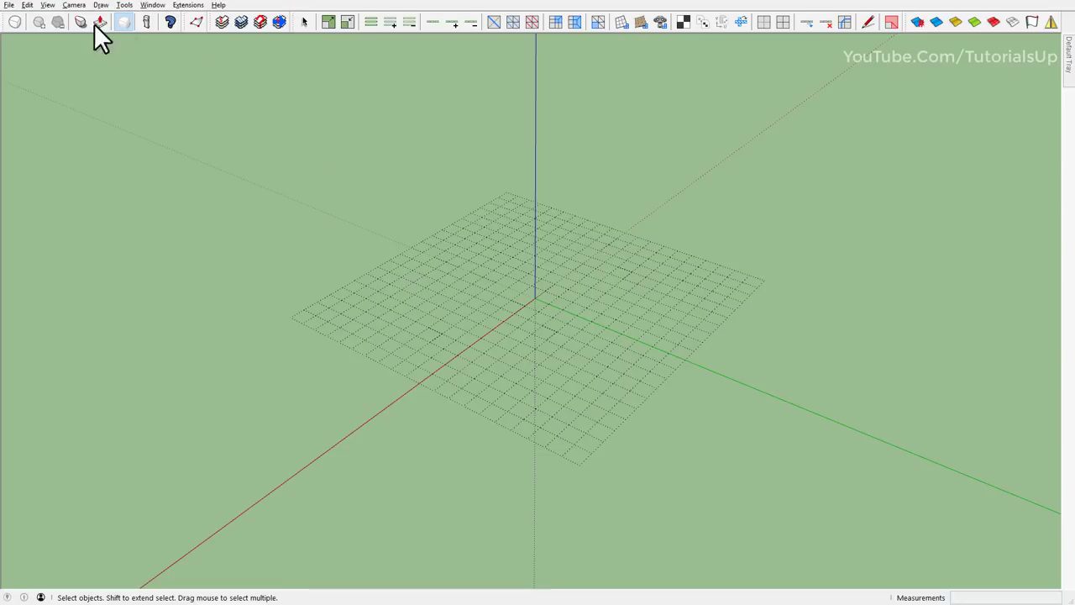
# Import the street photo image.jpg as a New Matched Photo.
pyautogui.click(8, 5)
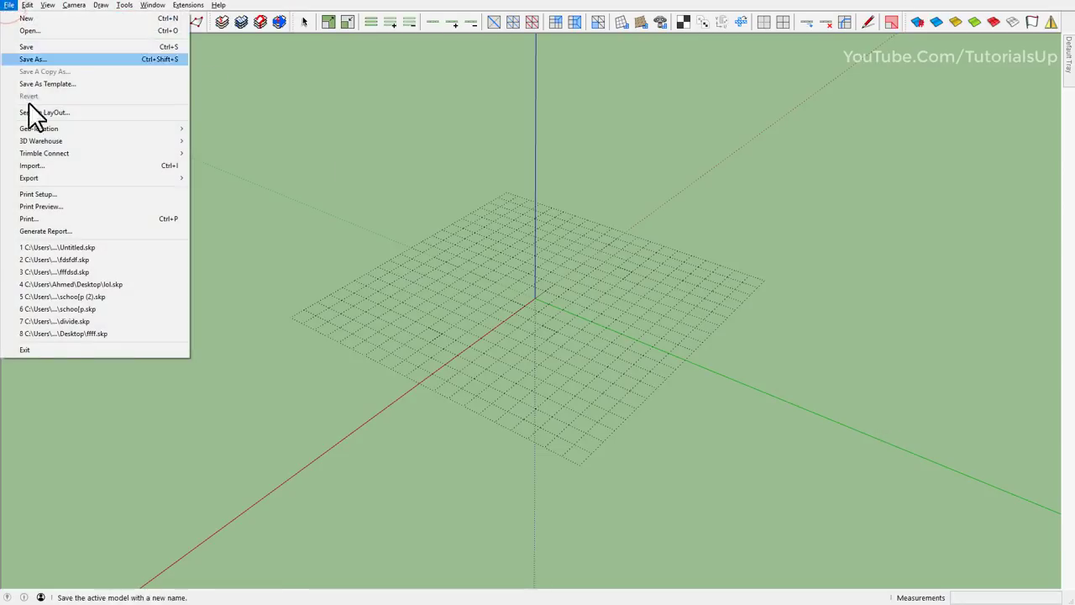
pyautogui.click(102, 165)
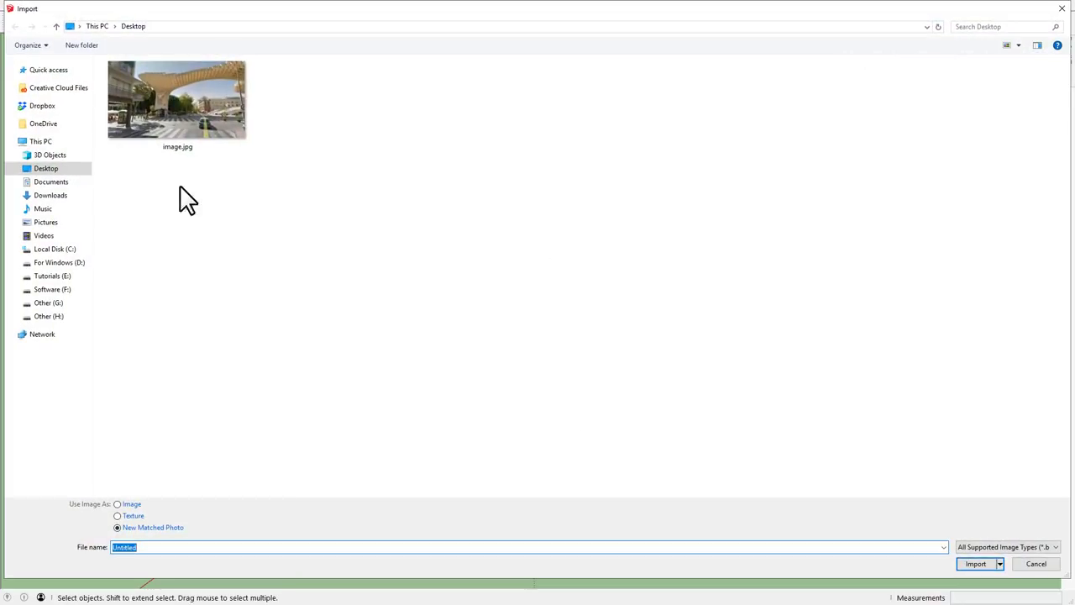
pyautogui.click(1029, 548)
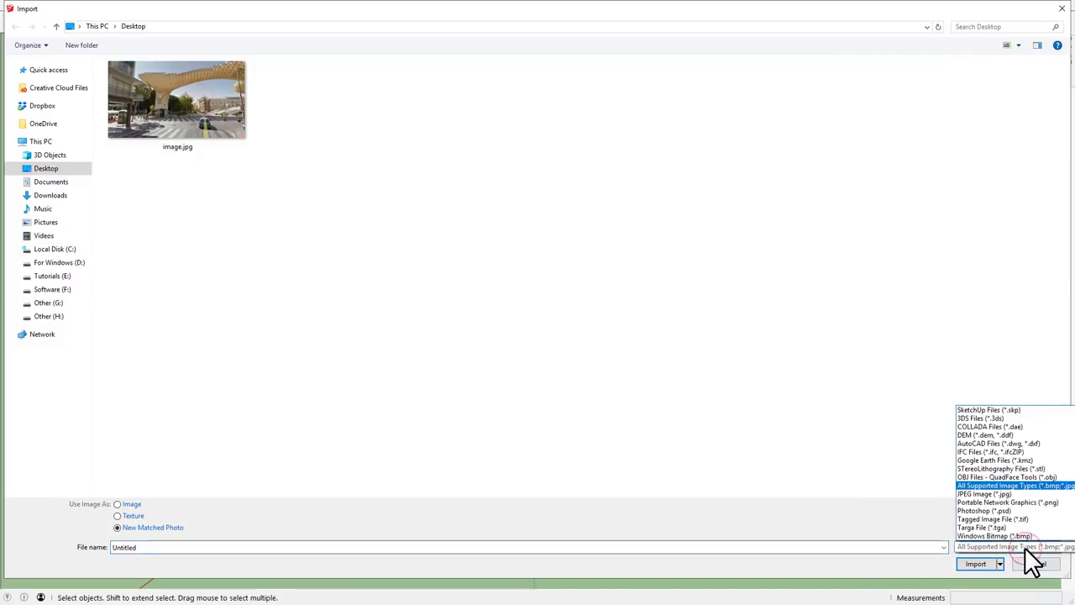
pyautogui.click(1007, 485)
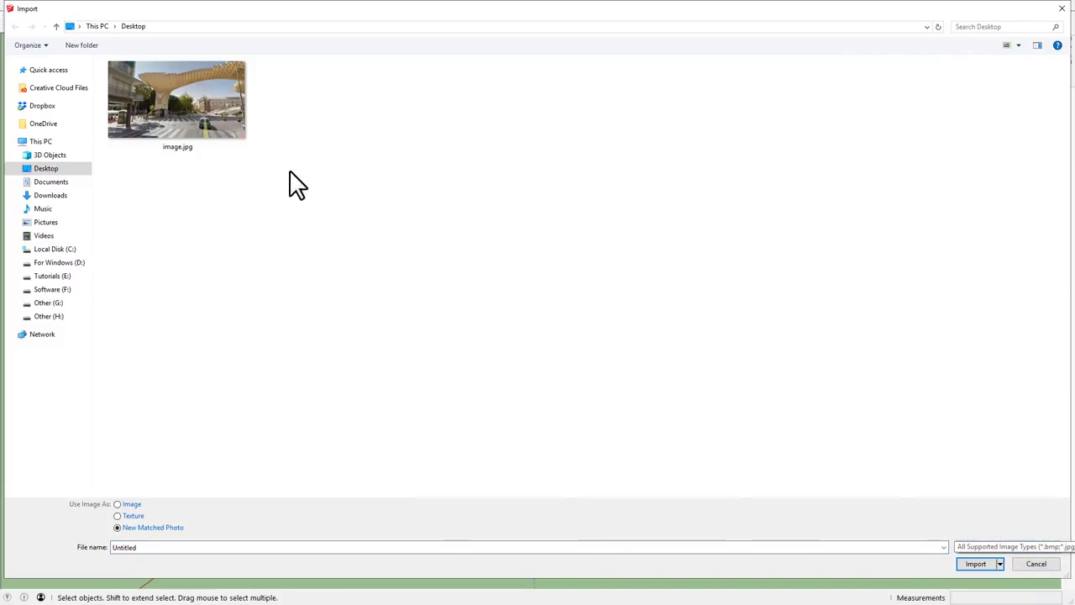
pyautogui.click(201, 105)
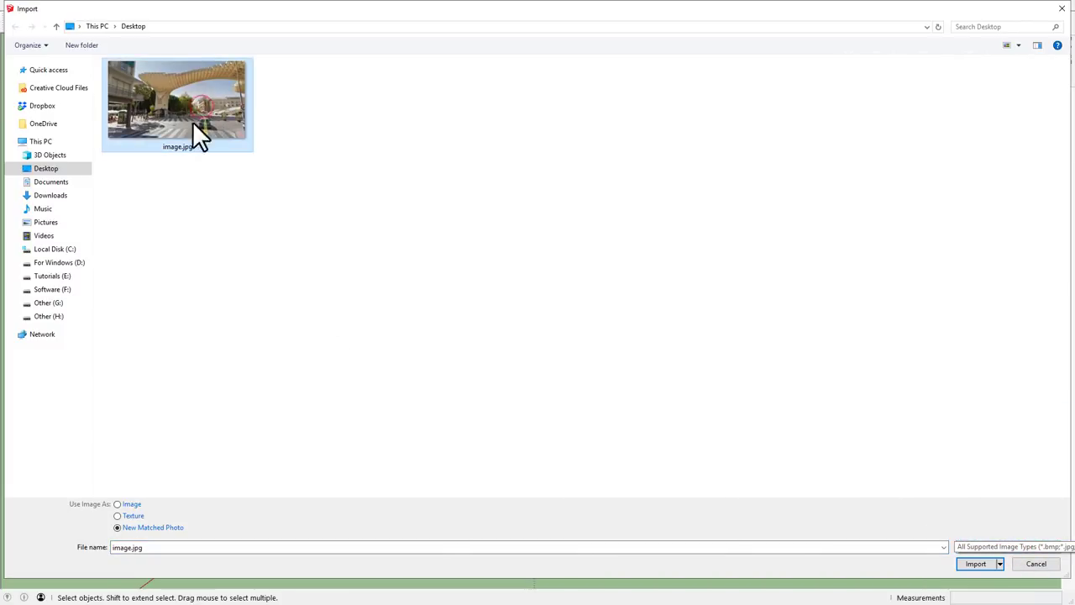
pyautogui.click(152, 528)
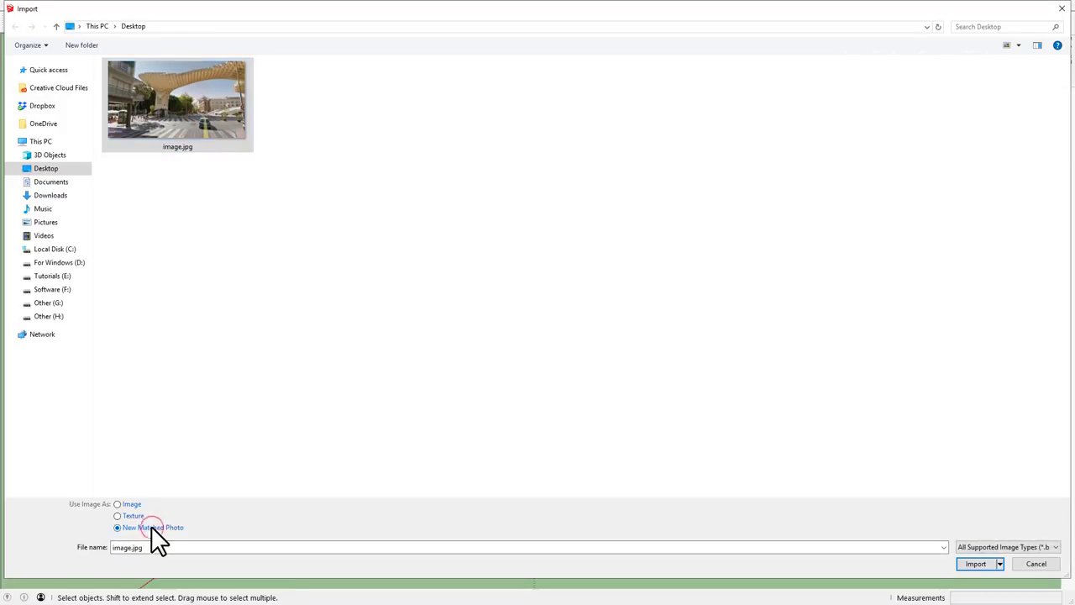
pyautogui.click(979, 564)
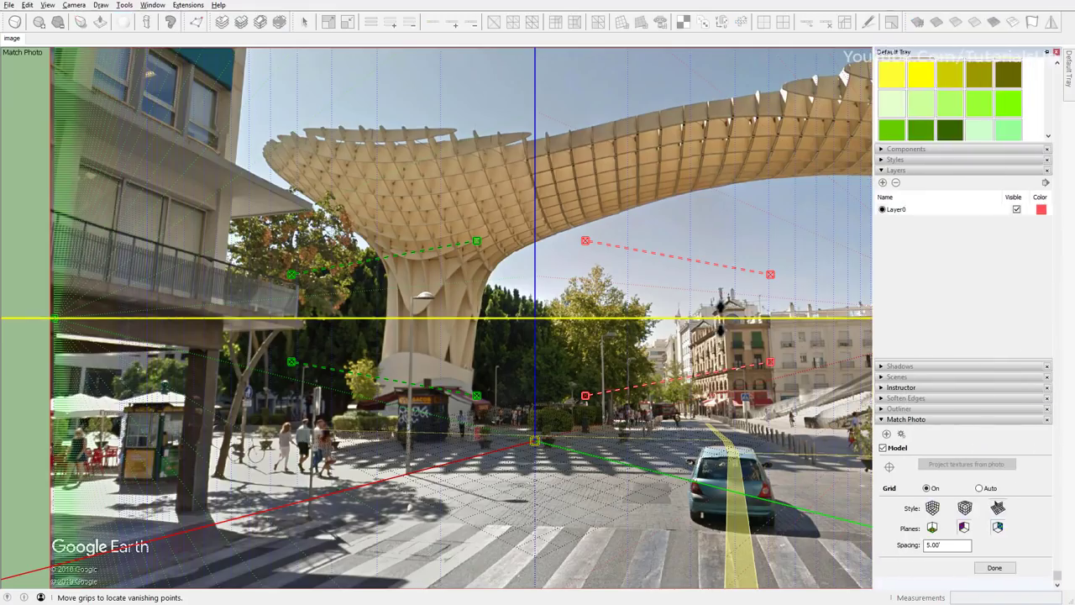
# Align the red perspective lines with the building's ledge and the balcony slab's end.
pyautogui.moveTo(646, 251); pyautogui.dragTo(193, 135)
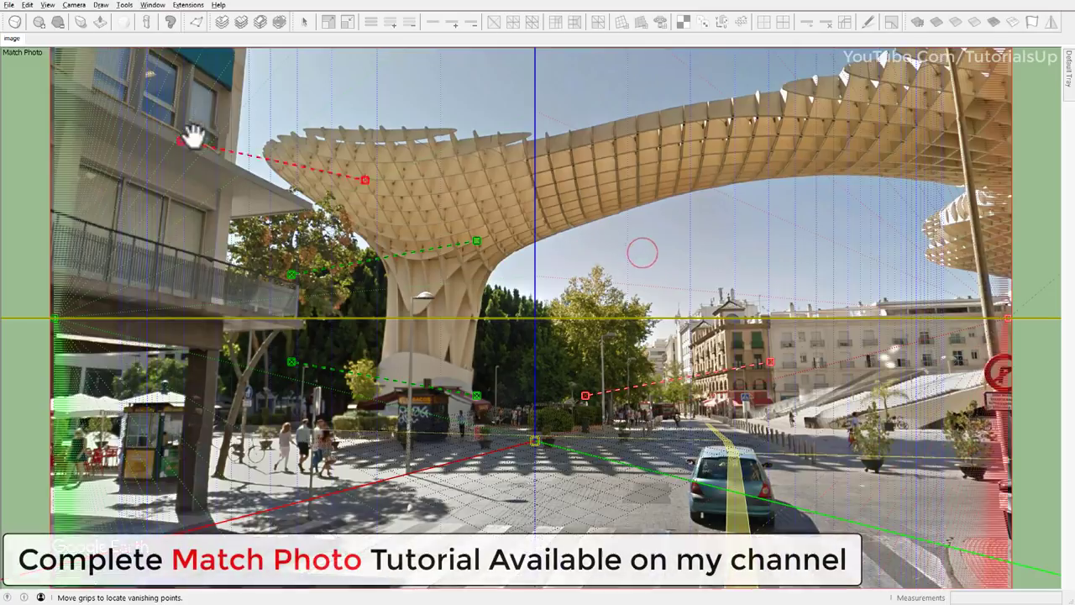
pyautogui.scroll(3, 87, 106)
pyautogui.scroll(3, 73, 96)
pyautogui.scroll(3, 98, 106)
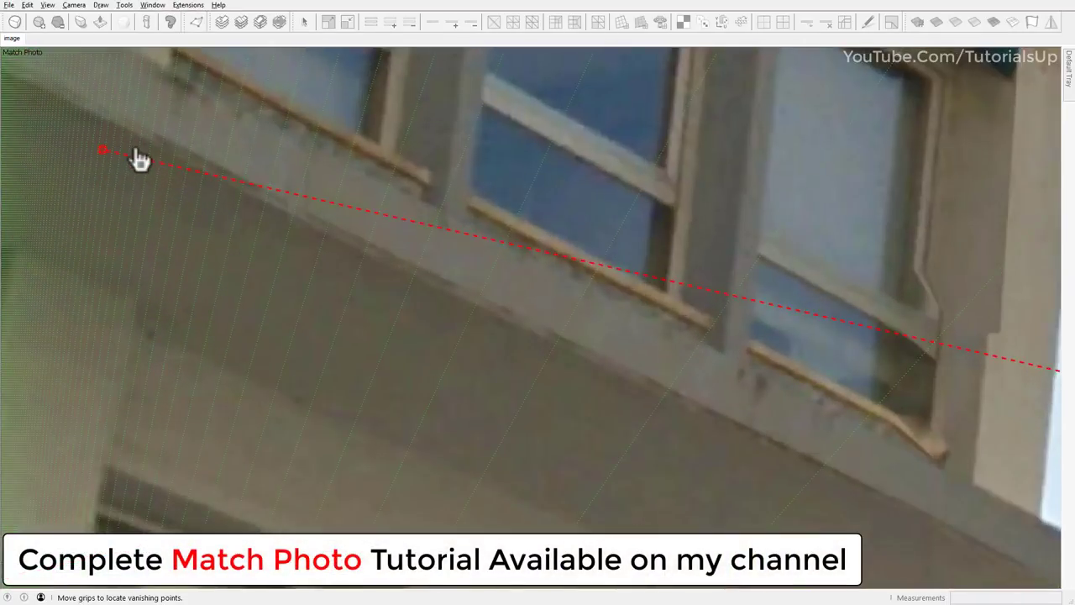
pyautogui.scroll(-5, 91, 102)
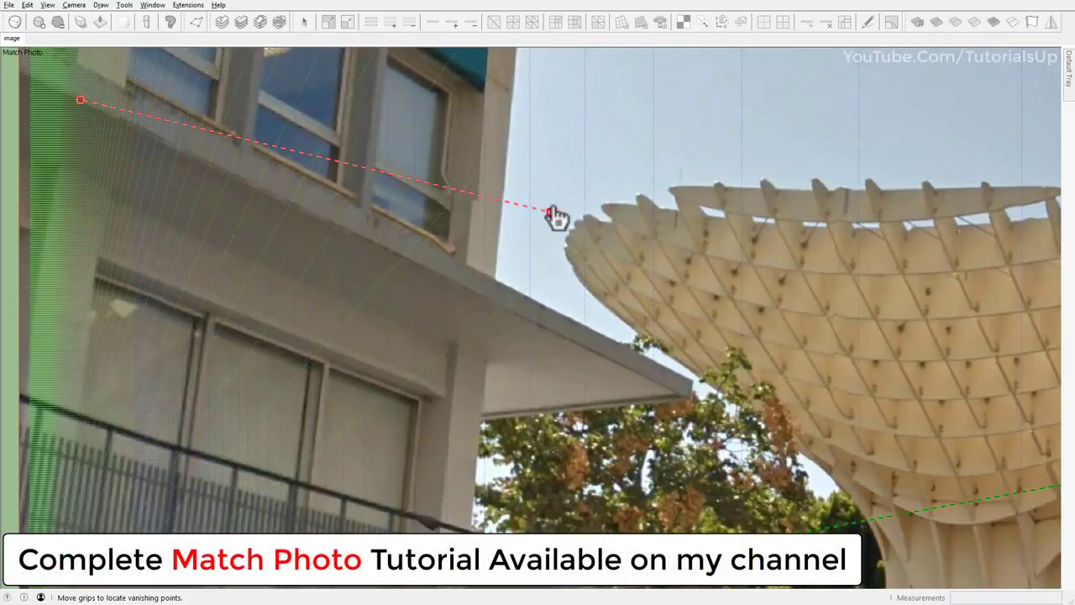
pyautogui.moveTo(555, 215); pyautogui.dragTo(680, 394)
pyautogui.scroll(-5, 682, 399)
pyautogui.scroll(-1, 576, 290)
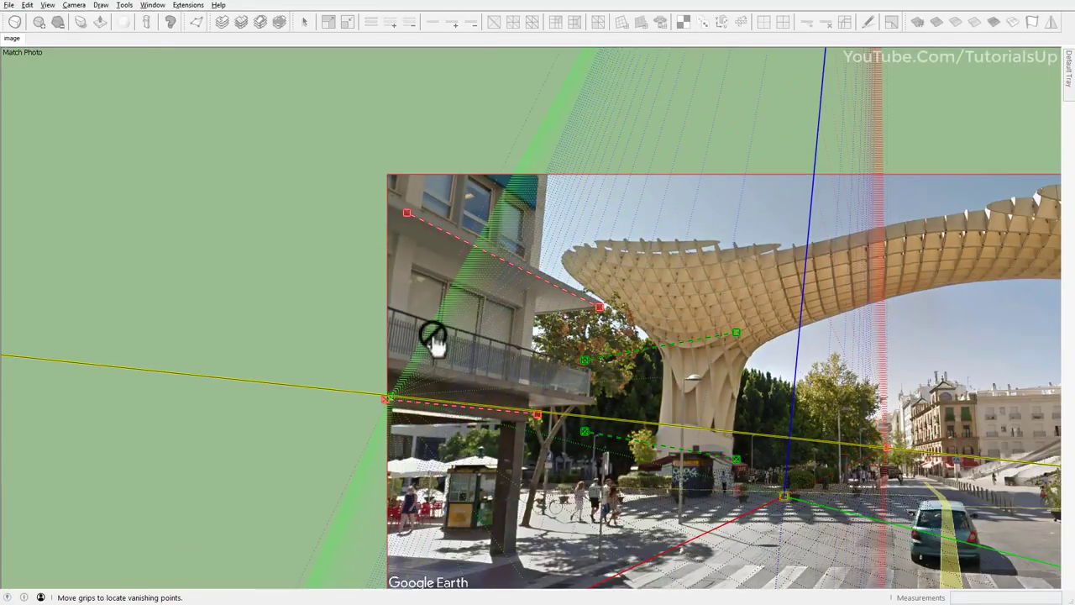
pyautogui.scroll(3, 436, 409)
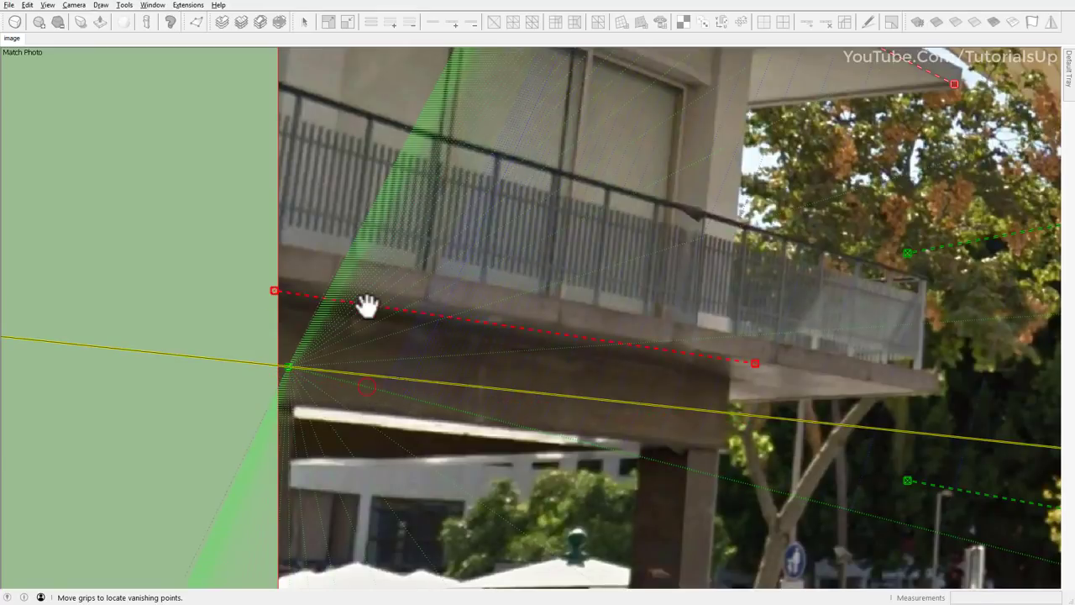
pyautogui.moveTo(293, 269); pyautogui.dragTo(549, 312, button='middle')
pyautogui.moveTo(550, 312)
pyautogui.mouseDown()
pyautogui.moveTo(749, 343)
pyautogui.moveTo(724, 351)
pyautogui.mouseUp()
pyautogui.scroll(-3, 724, 351)
pyautogui.scroll(-2, 685, 315)
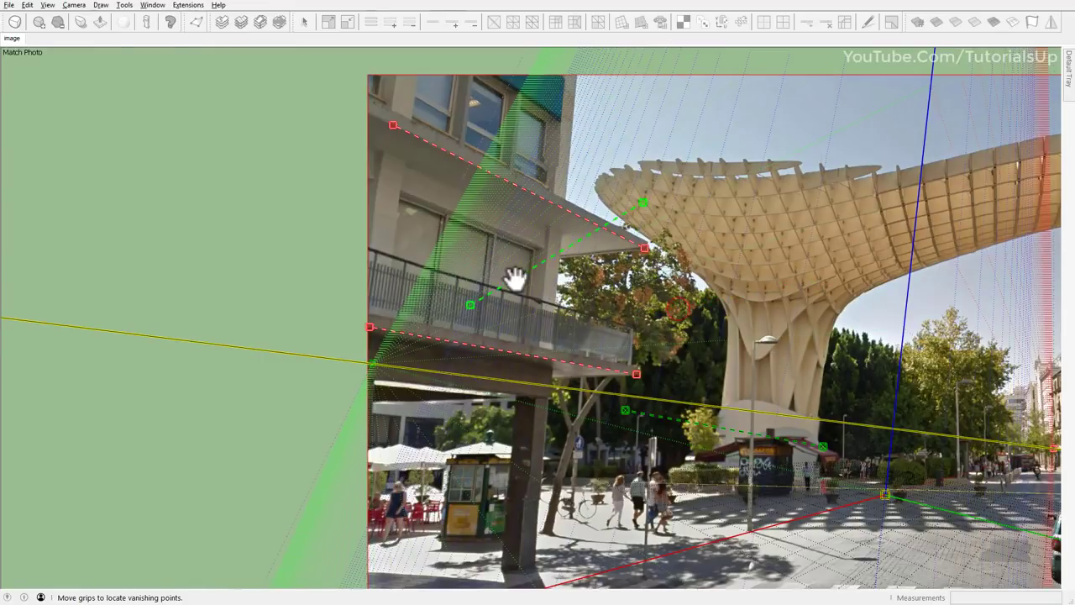
pyautogui.scroll(1, 663, 240)
pyautogui.scroll(3, 662, 225)
# Fit the green perspective line's ends onto the balcony slab edge and corner.
pyautogui.moveTo(563, 304)
pyautogui.mouseDown()
pyautogui.moveTo(550, 331)
pyautogui.moveTo(559, 319)
pyautogui.mouseUp()
pyautogui.scroll(-2, 504, 319)
pyautogui.scroll(-1, 492, 319)
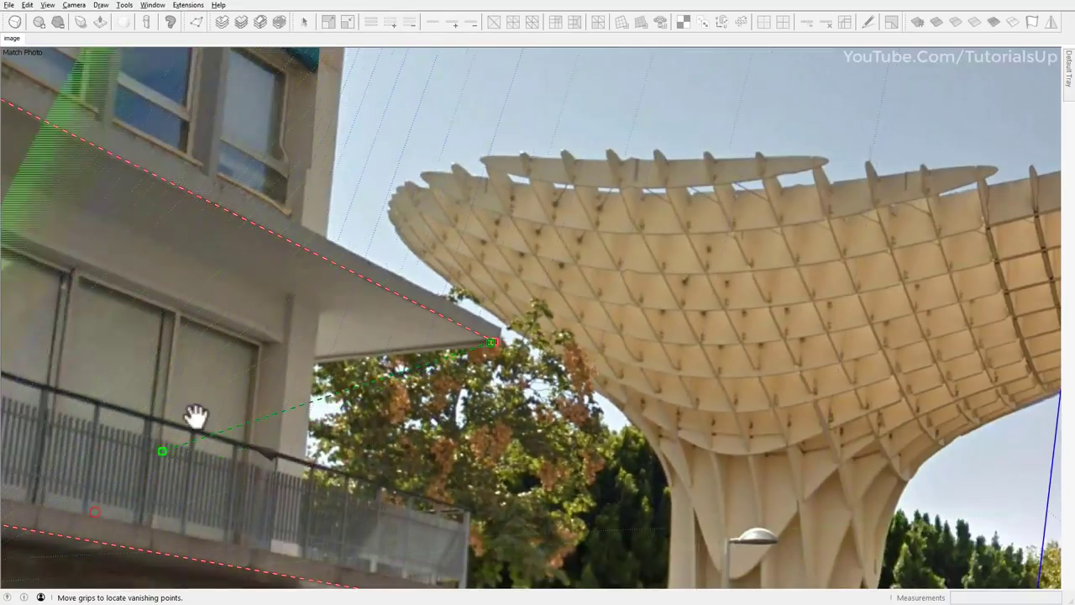
pyautogui.moveTo(114, 511); pyautogui.dragTo(285, 365)
pyautogui.scroll(4, 415, 348)
pyautogui.scroll(-3, 233, 416)
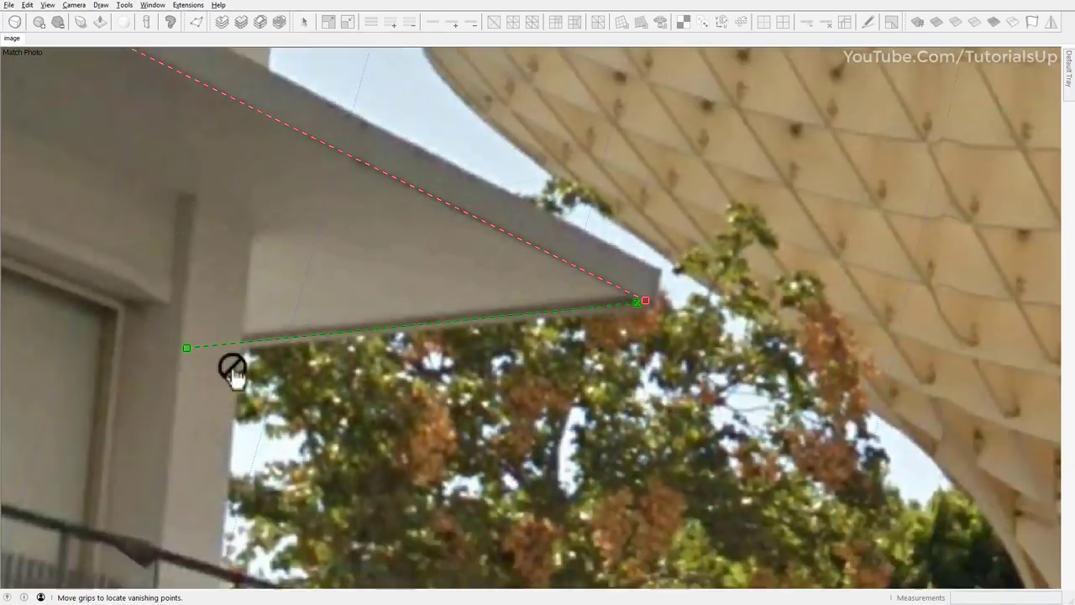
pyautogui.scroll(3, 232, 367)
pyautogui.scroll(-2, 471, 159)
pyautogui.scroll(-2, 499, 182)
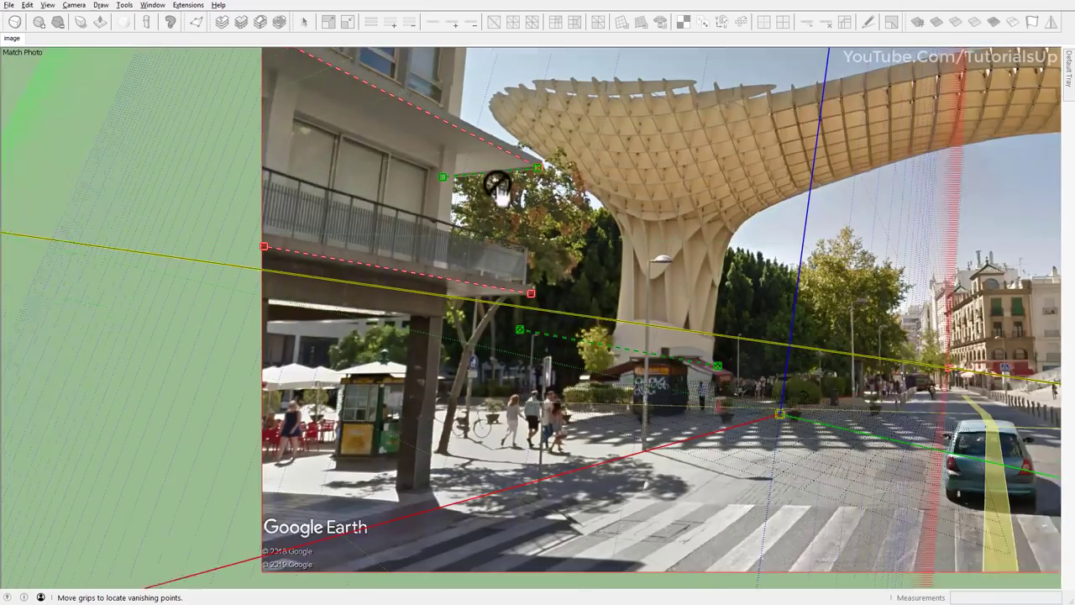
pyautogui.scroll(-1, 554, 260)
pyautogui.scroll(3, 269, 312)
pyautogui.scroll(3, 307, 300)
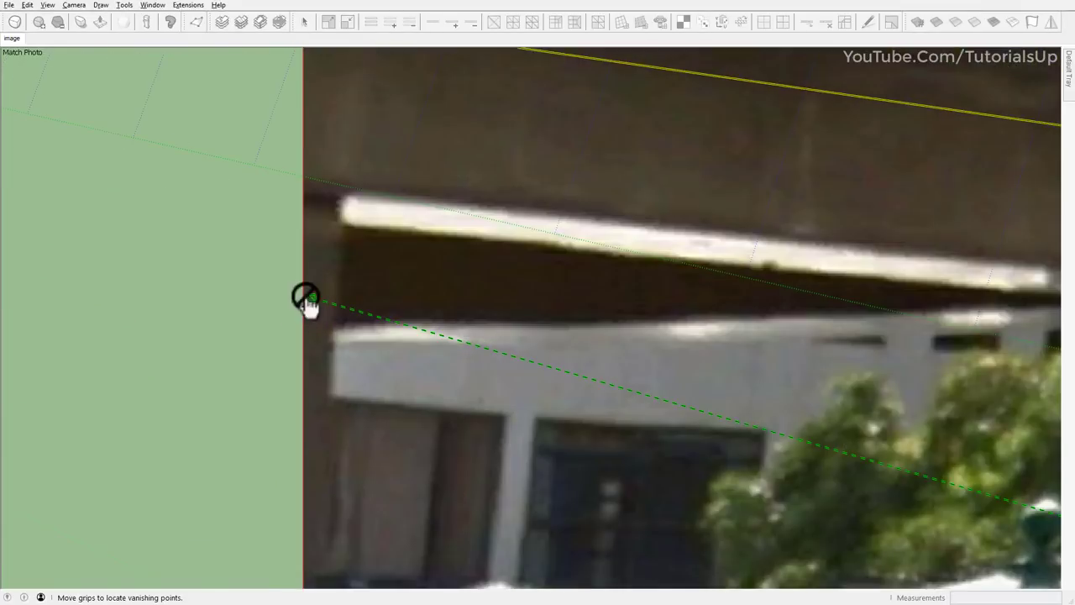
pyautogui.moveTo(308, 299); pyautogui.dragTo(347, 327)
pyautogui.scroll(-3, 346, 327)
pyautogui.scroll(2, 660, 415)
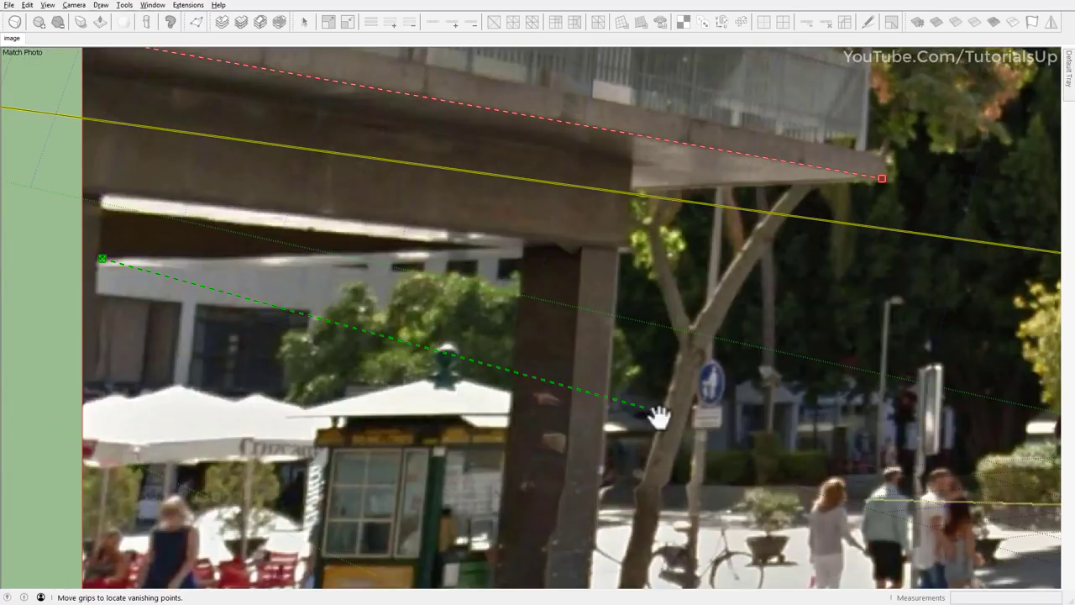
# Adjust the lower green line so the horizon sits level across the photo.
pyautogui.moveTo(660, 415); pyautogui.dragTo(473, 252)
pyautogui.scroll(-3, 473, 252)
pyautogui.scroll(-2, 511, 276)
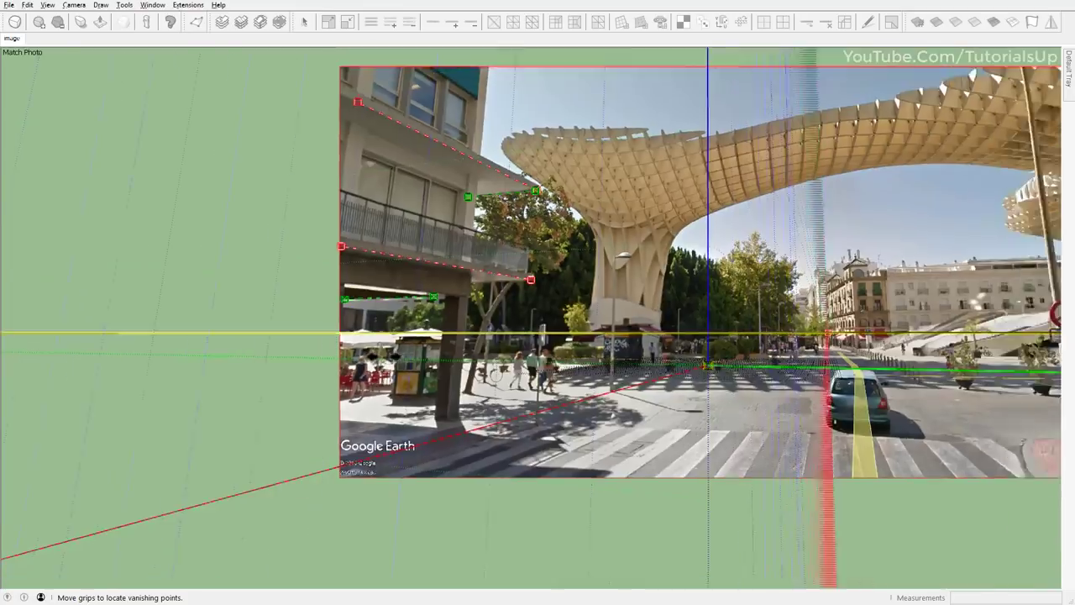
pyautogui.scroll(1, 532, 361)
pyautogui.scroll(-1, 580, 352)
pyautogui.scroll(2, 588, 406)
# Fine-tune the green line at the slab edge and move the axes origin beneath the parasol.
pyautogui.moveTo(588, 420)
pyautogui.mouseDown()
pyautogui.moveTo(228, 490)
pyautogui.moveTo(251, 313)
pyautogui.mouseUp()
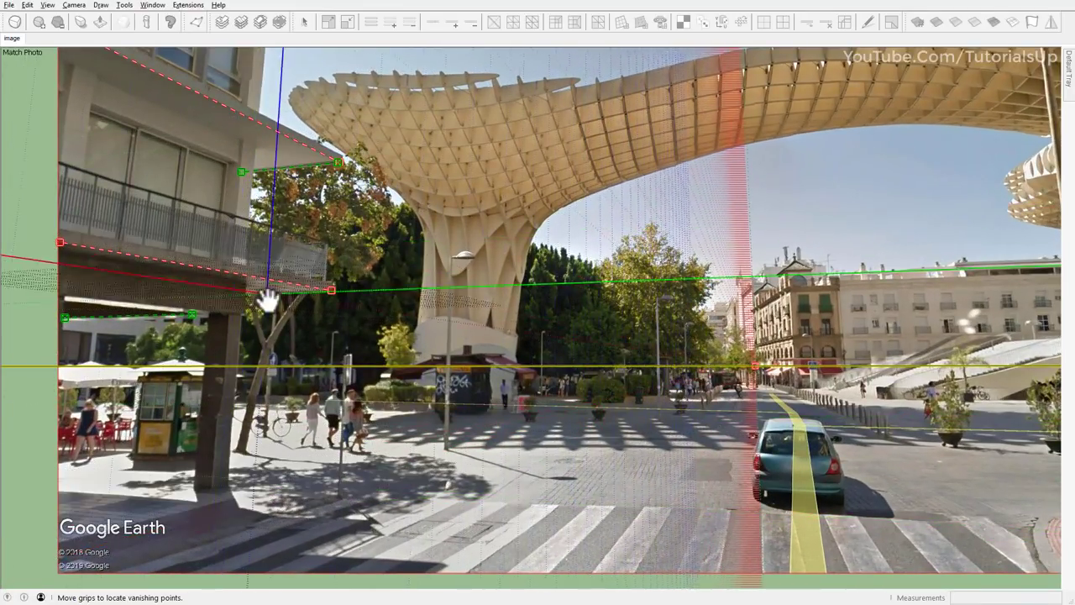
pyautogui.scroll(2, 250, 312)
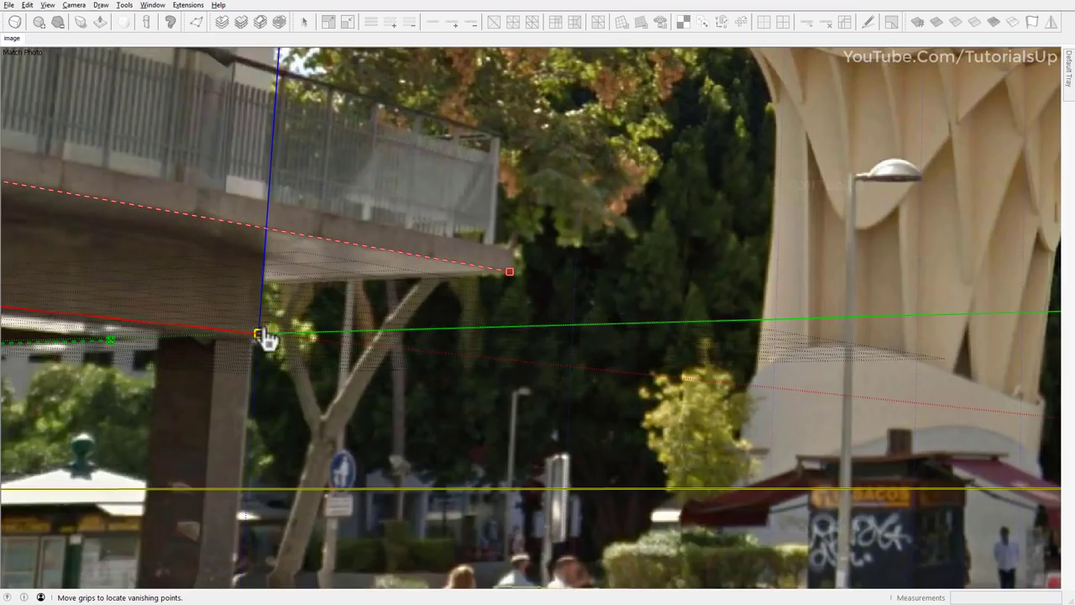
pyautogui.scroll(-2, 262, 336)
pyautogui.scroll(2, 288, 233)
pyautogui.scroll(2, 285, 249)
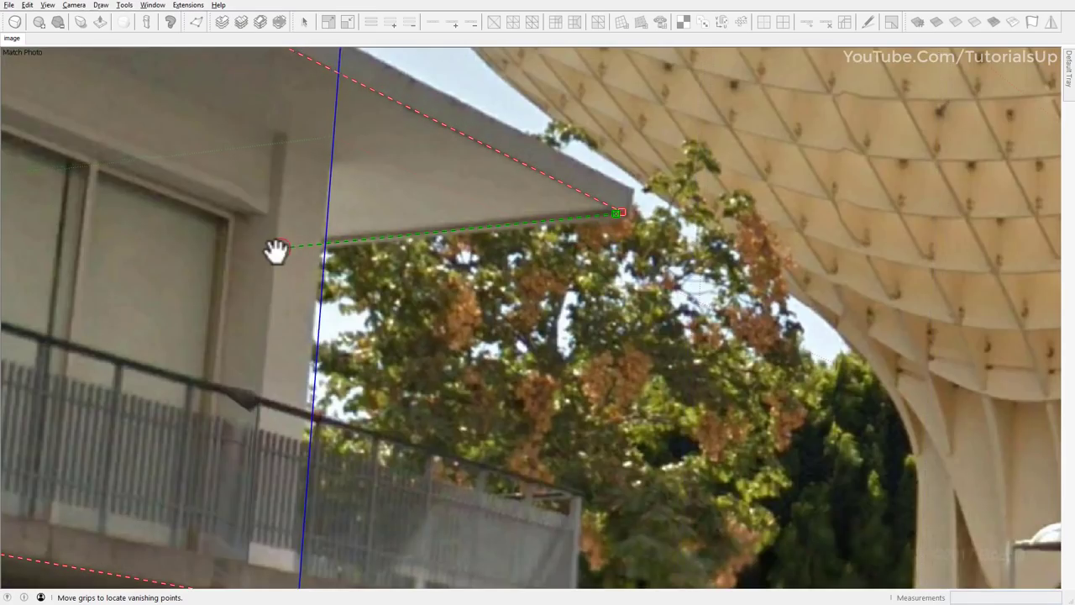
pyautogui.moveTo(276, 250); pyautogui.dragTo(276, 244)
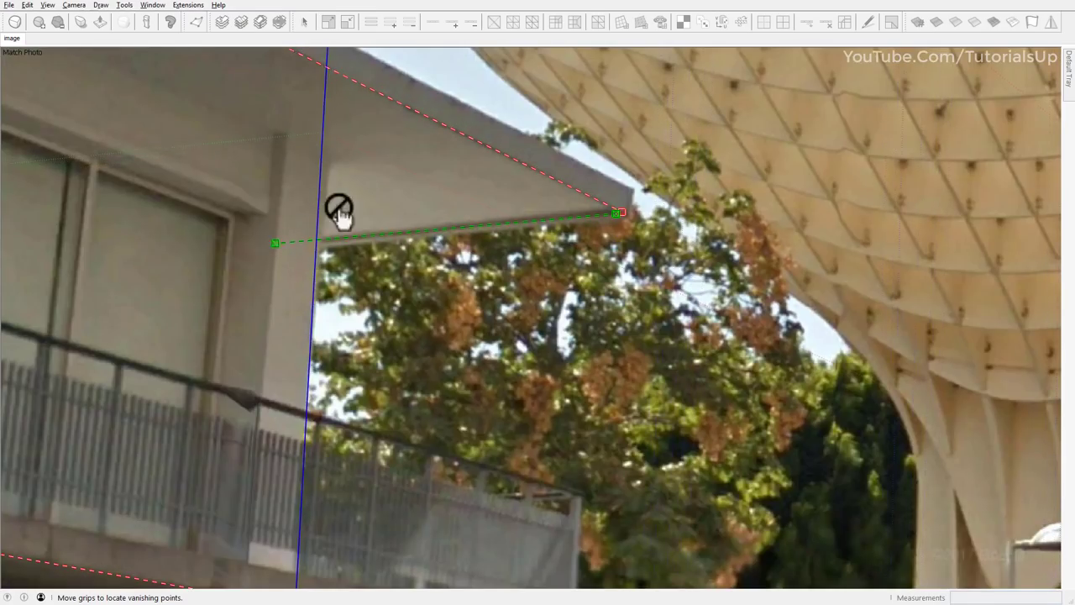
pyautogui.scroll(-3, 339, 214)
pyautogui.moveTo(331, 392)
pyautogui.mouseDown()
pyautogui.moveTo(583, 493)
pyautogui.moveTo(1050, 481)
pyautogui.moveTo(997, 493)
pyautogui.moveTo(606, 491)
pyautogui.mouseUp()
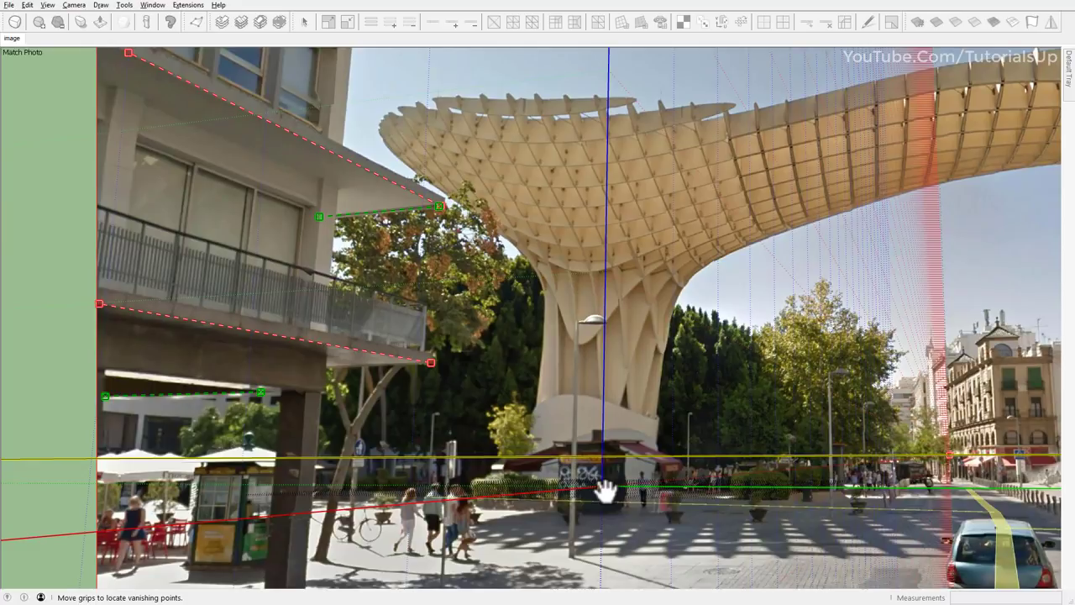
pyautogui.rightClick(691, 345)
# Finish the photo match, look over the empty model, and return to the matched photo view.
pyautogui.click(725, 370)
pyautogui.scroll(-10, 546, 392)
pyautogui.moveTo(546, 392); pyautogui.dragTo(571, 595, button='middle')
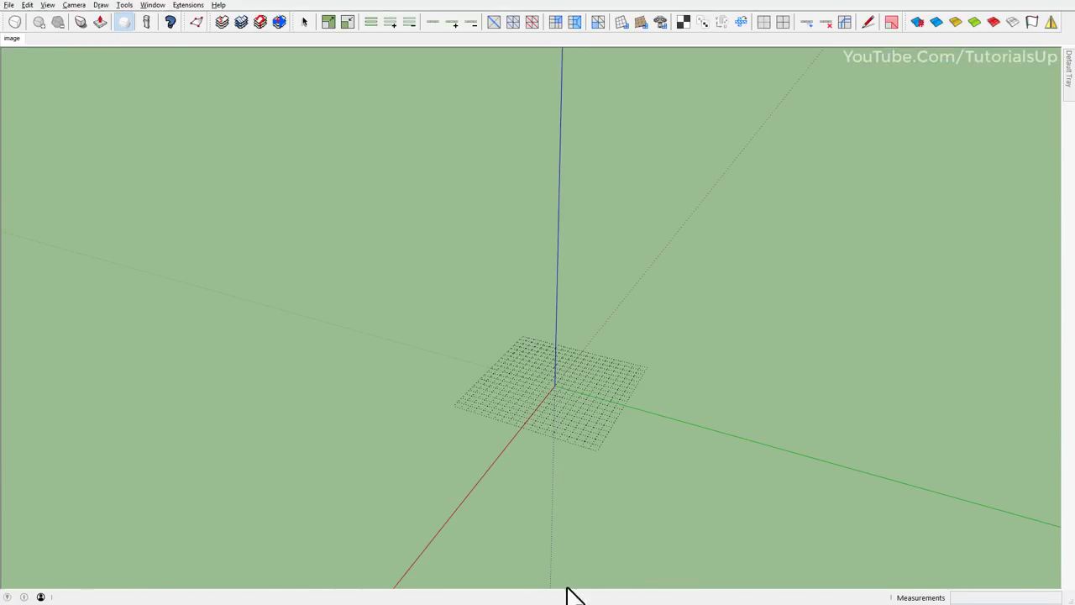
pyautogui.click(12, 39)
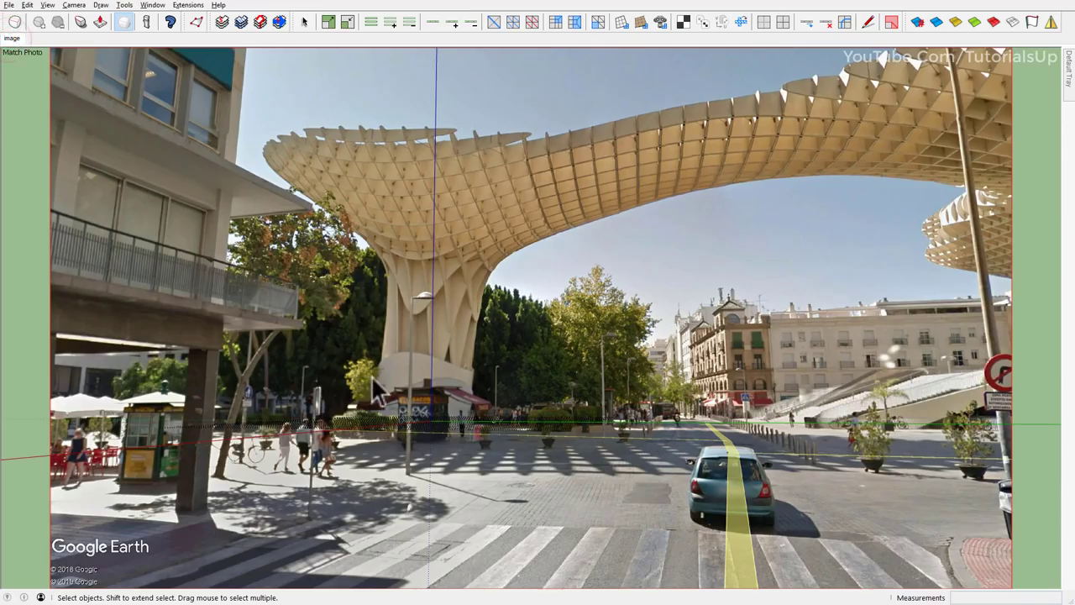
pyautogui.scroll(3, 375, 389)
# Draw a circle of 1.50' radius centred on the origin.
pyautogui.press('c')
pyautogui.click(477, 442)
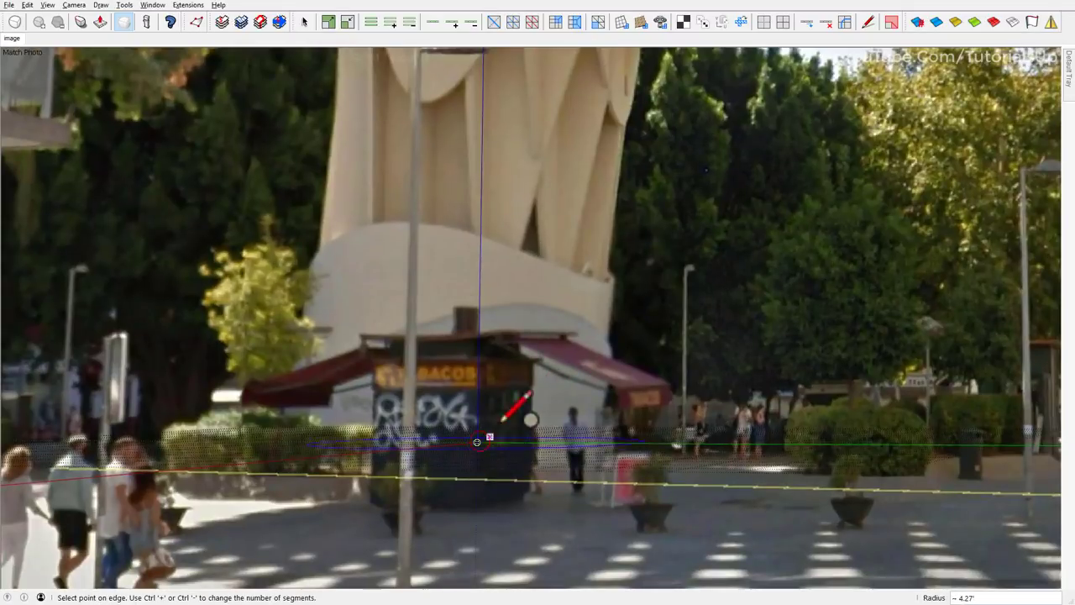
pyautogui.moveTo(511, 409)
pyautogui.mouseDown(button='middle')
pyautogui.moveTo(523, 444)
pyautogui.moveTo(547, 394)
pyautogui.moveTo(588, 504)
pyautogui.moveTo(591, 457)
pyautogui.mouseUp(button='middle')
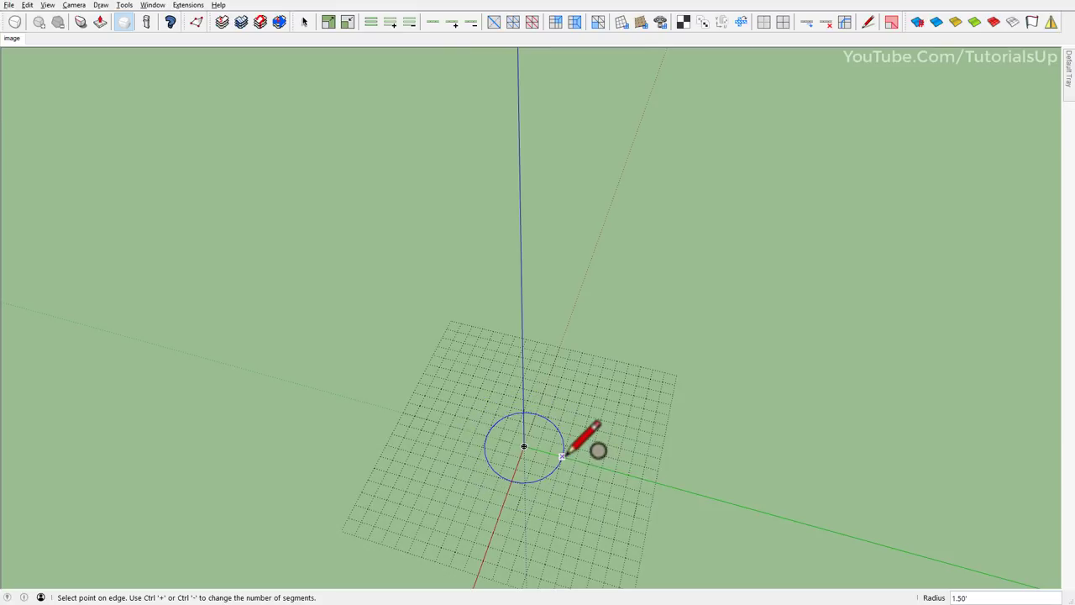
pyautogui.click(561, 446)
pyautogui.scroll(3, 562, 454)
# Set the circle to 10 segments in Entity Info.
pyautogui.press('space')
pyautogui.click(567, 465)
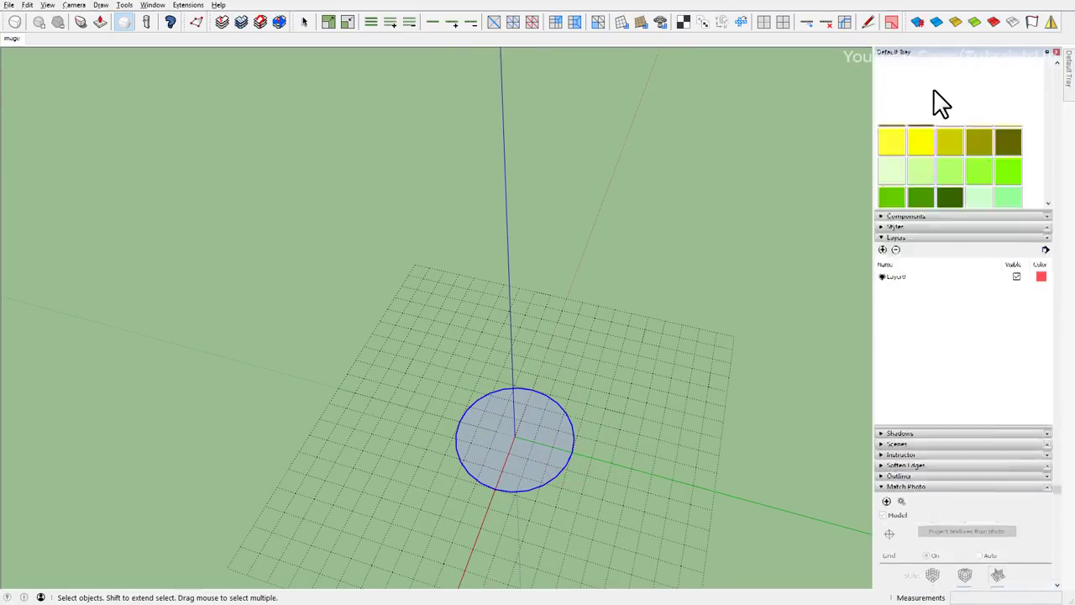
pyautogui.click(972, 119)
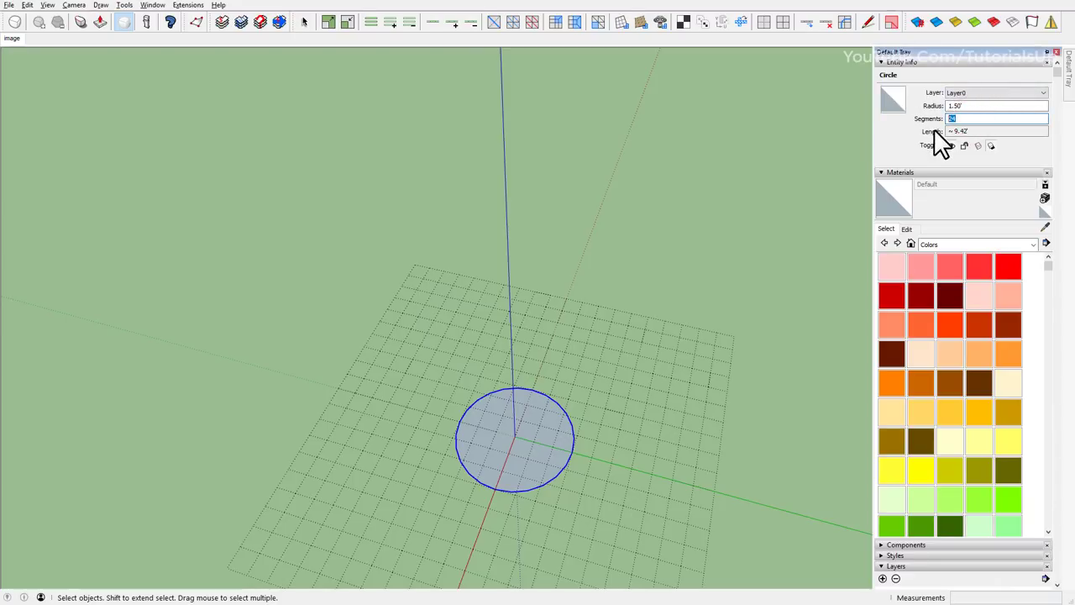
pyautogui.write('10')
pyautogui.press('Return')
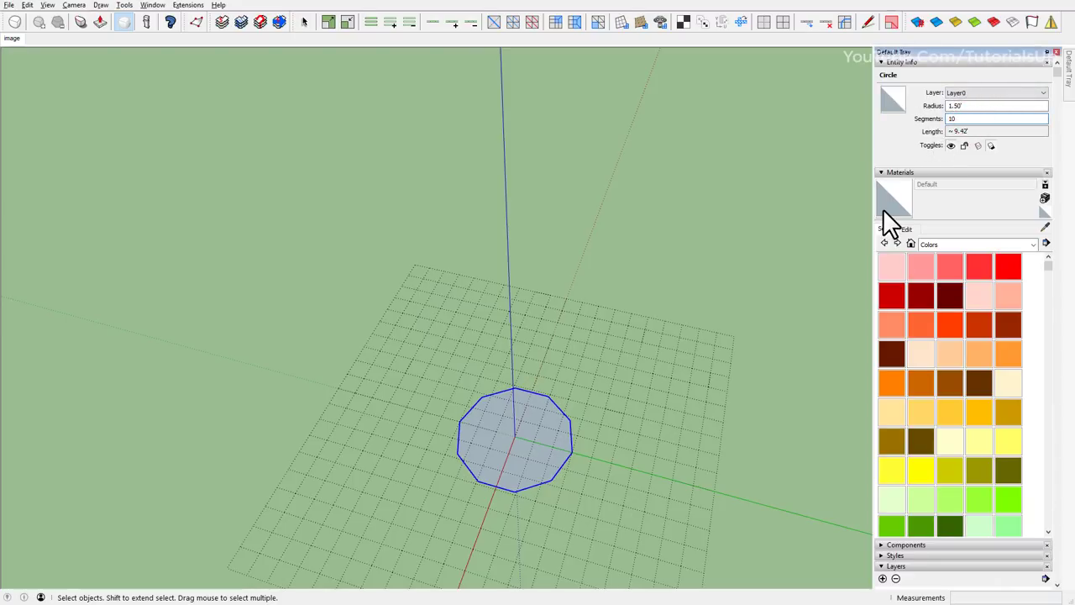
# Push/pull the ten-sided face up into a prism about 4' tall.
pyautogui.press('p')
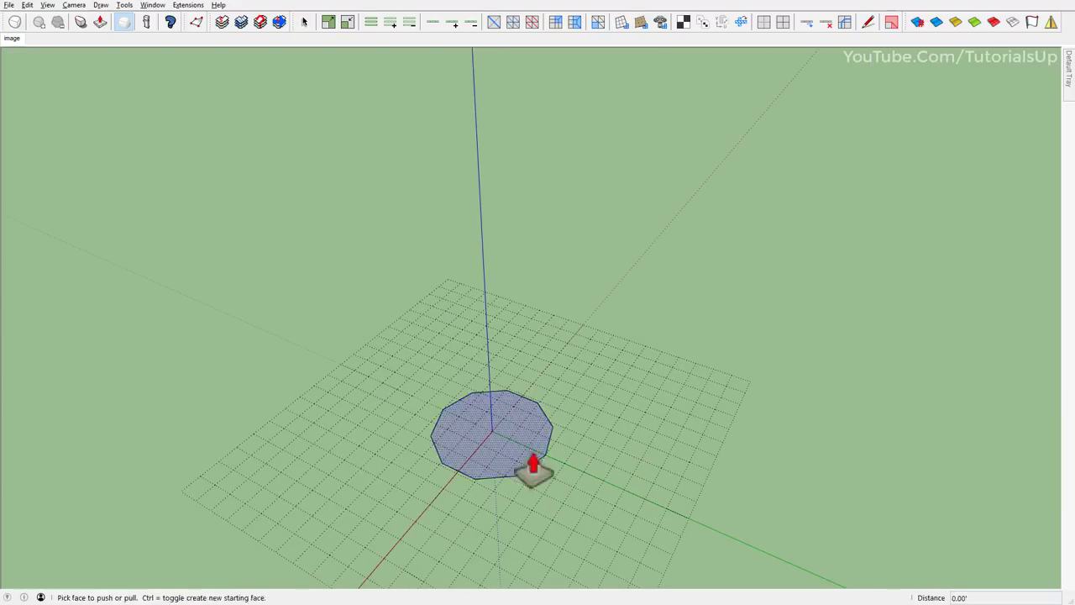
pyautogui.click(532, 454)
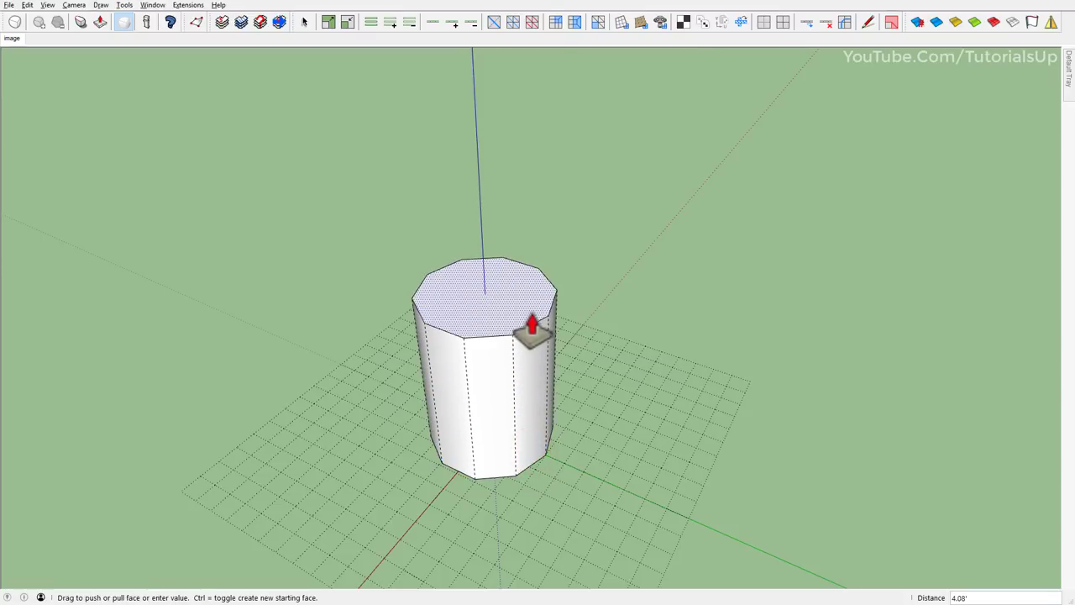
pyautogui.click(531, 313)
pyautogui.press('space')
# Select the whole prism and make it a group.
pyautogui.moveTo(588, 296); pyautogui.dragTo(523, 342, button='middle')
pyautogui.scroll(2, 545, 290)
pyautogui.tripleClick(545, 290)
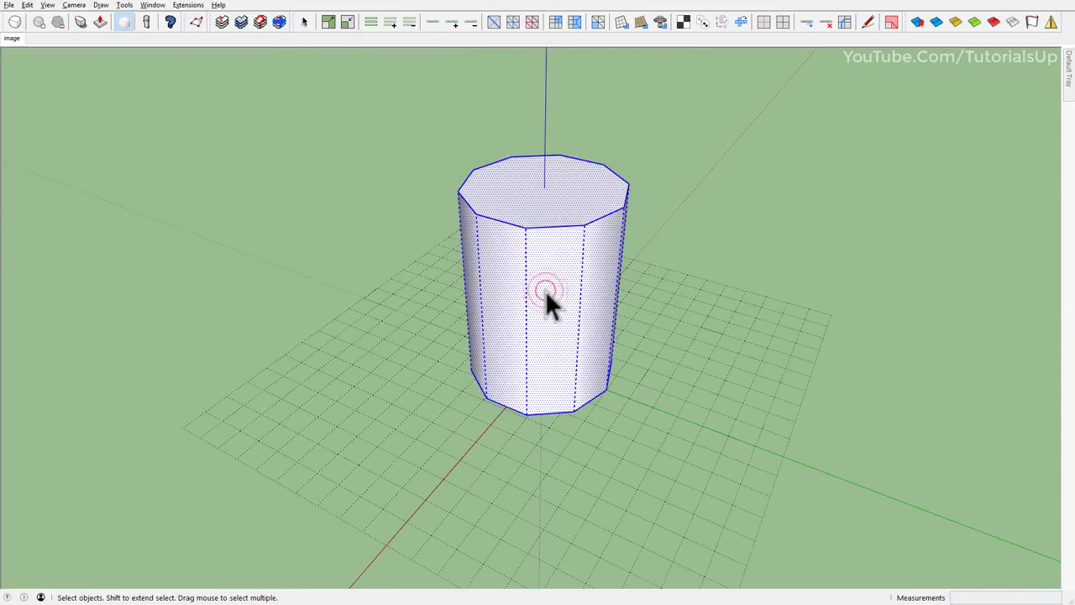
pyautogui.rightClick(546, 289)
pyautogui.click(617, 388)
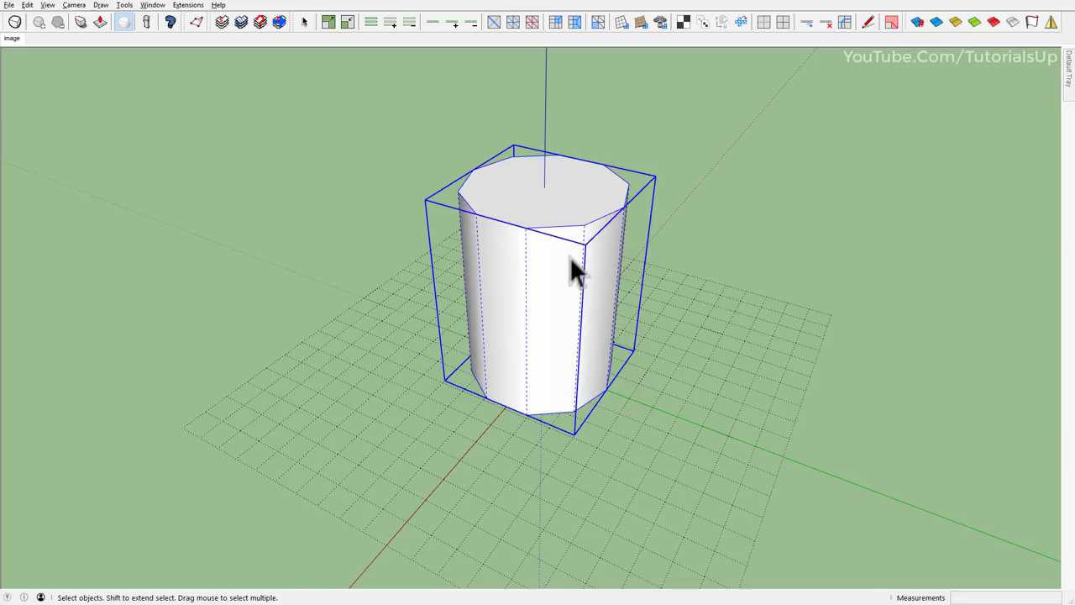
# Inside the group, explode the curved edges and reselect all the prism's geometry.
pyautogui.tripleClick(572, 259)
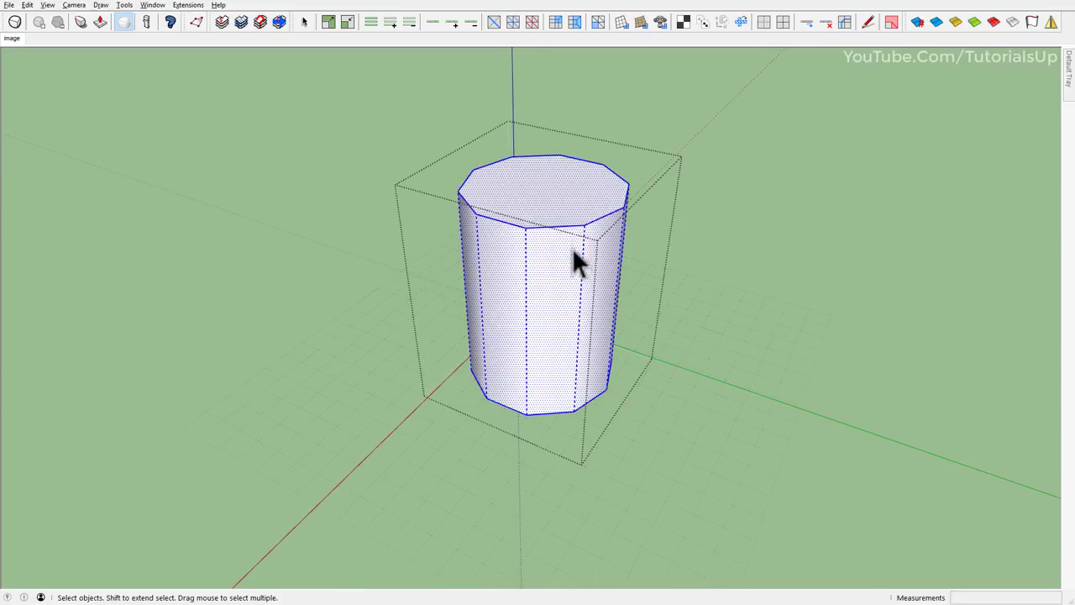
pyautogui.rightClick(560, 229)
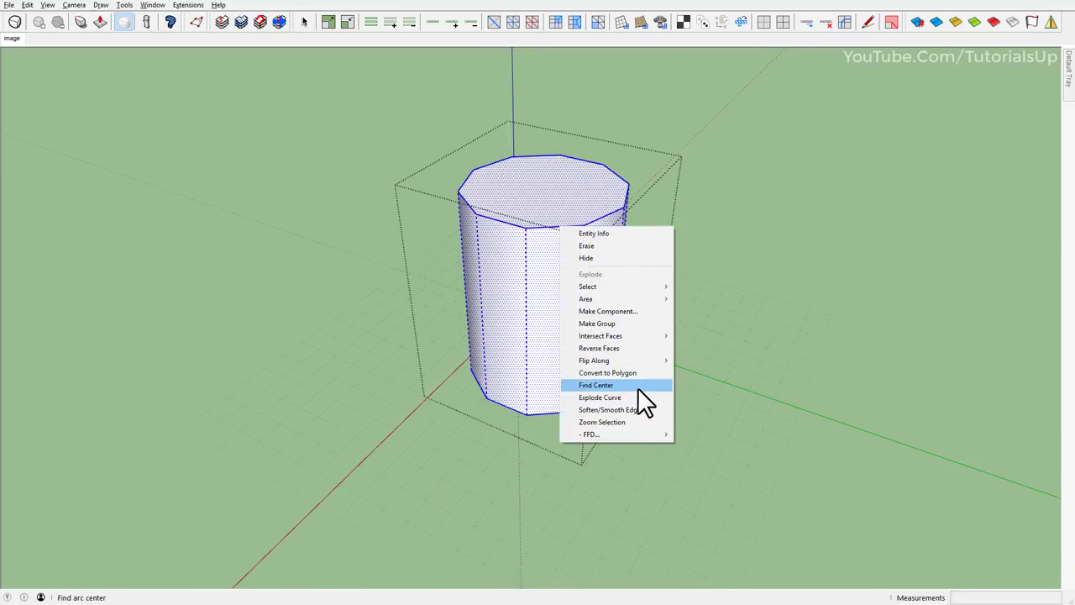
pyautogui.click(638, 396)
pyautogui.click(542, 225)
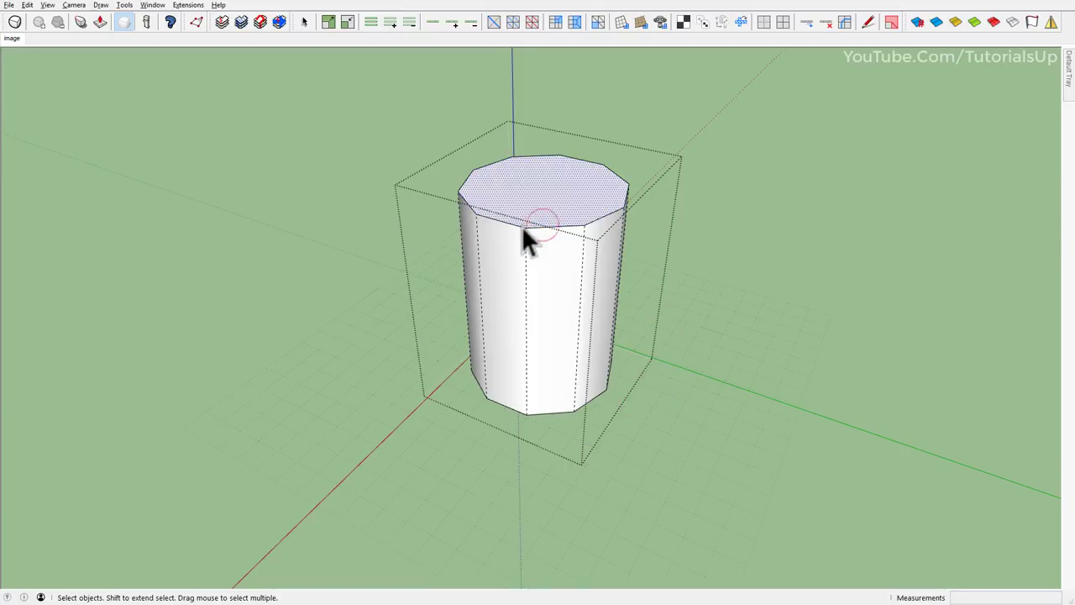
pyautogui.click(537, 228)
pyautogui.tripleClick(595, 300)
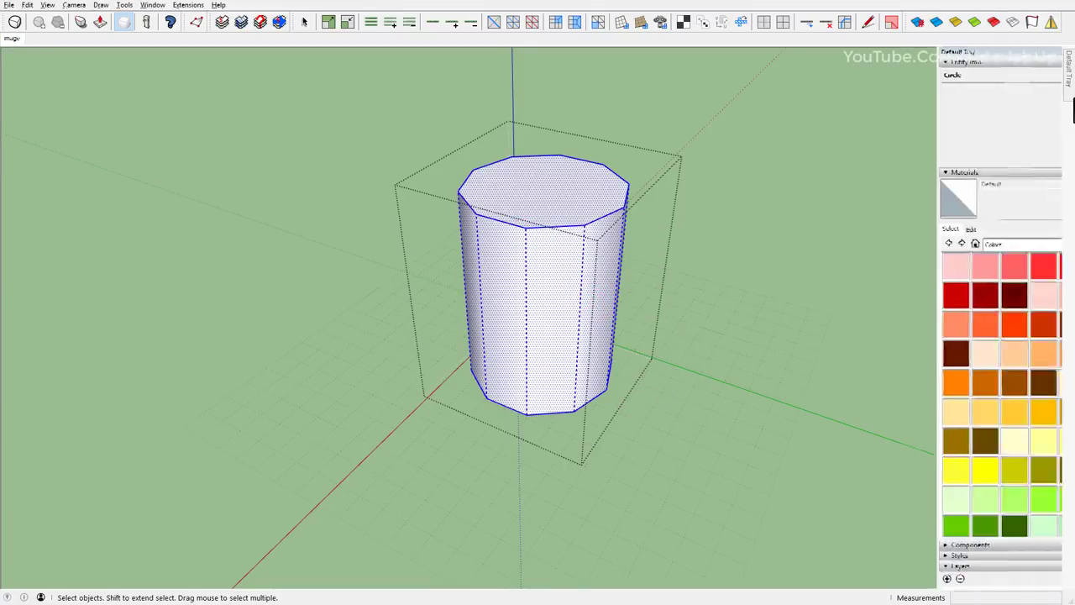
# Adjust the Soften Edges angle for the prism.
pyautogui.scroll(-3, 927, 418)
pyautogui.scroll(-5, 933, 571)
pyautogui.scroll(-2, 927, 560)
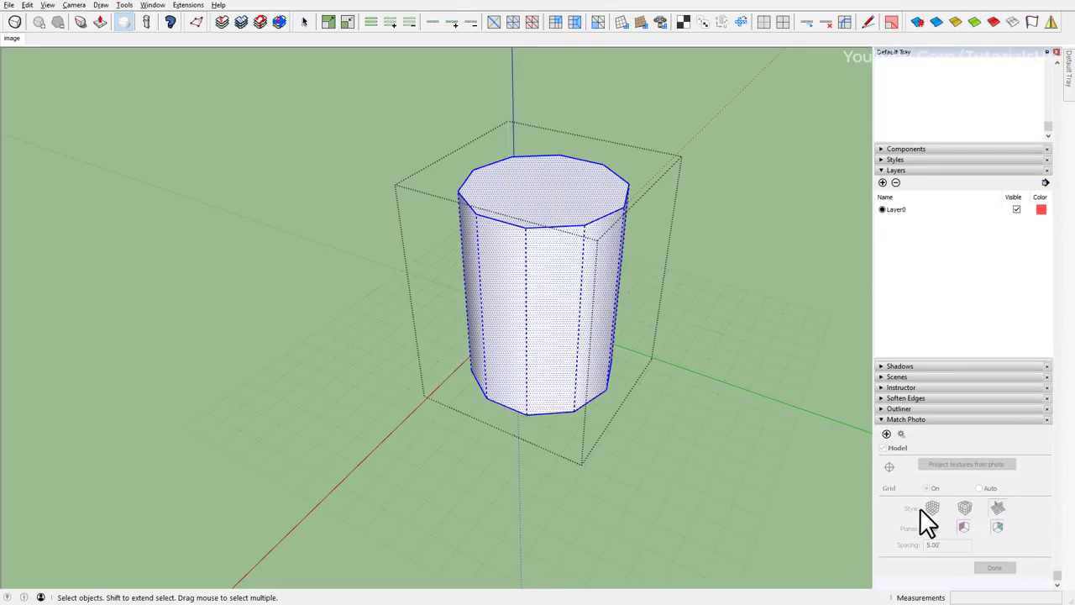
pyautogui.click(880, 398)
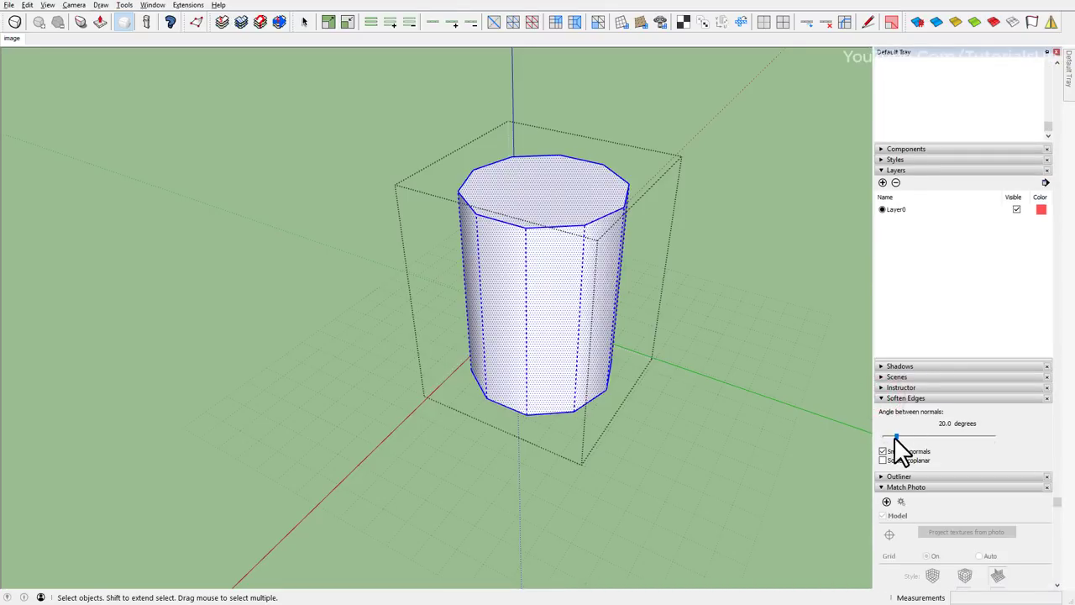
pyautogui.click(896, 436)
pyautogui.click(721, 235)
# Copy the top edge loop down to the prism's base with Move+Ctrl.
pyautogui.click(533, 233)
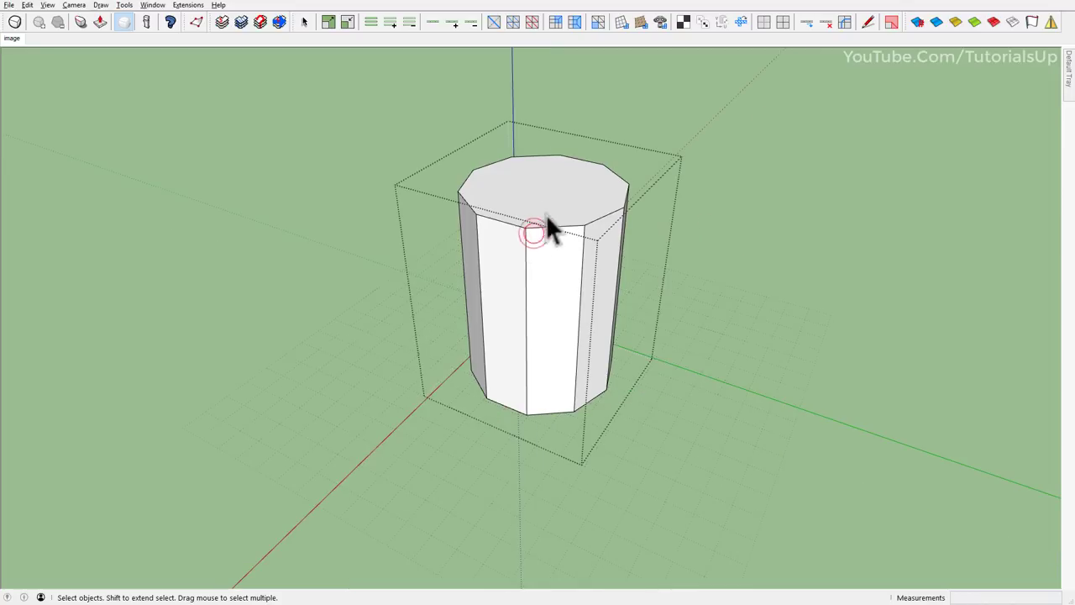
pyautogui.doubleClick(543, 209)
pyautogui.keyDown('shift'); pyautogui.click(552, 198); pyautogui.keyUp('shift')
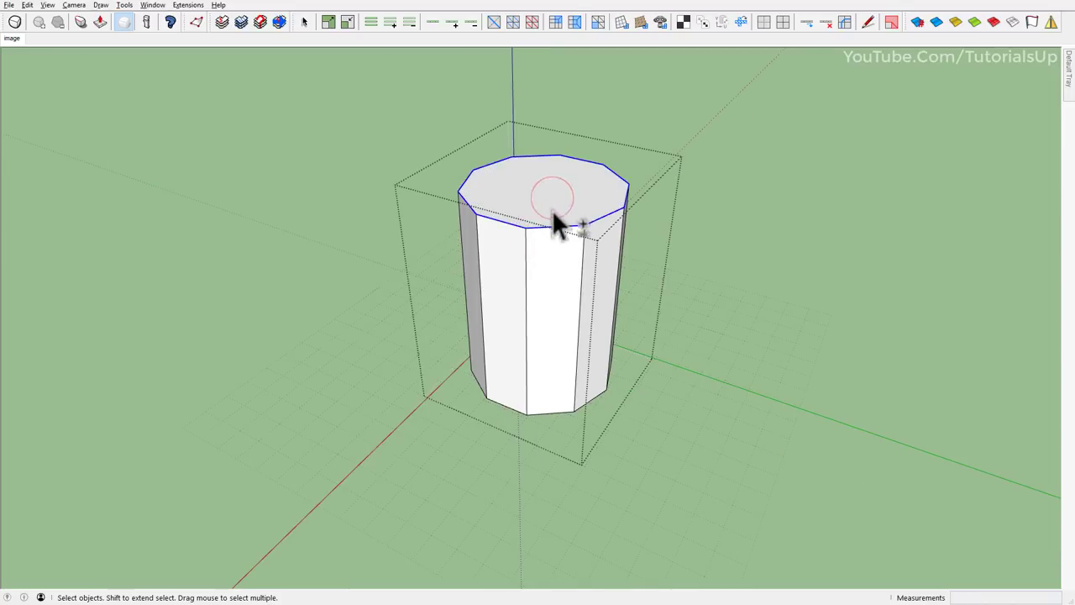
pyautogui.moveTo(552, 210)
pyautogui.mouseDown(button='middle')
pyautogui.moveTo(519, 267)
pyautogui.moveTo(560, 230)
pyautogui.mouseUp(button='middle')
pyautogui.press('m')
pyautogui.press('ctrl')
pyautogui.click(531, 213)
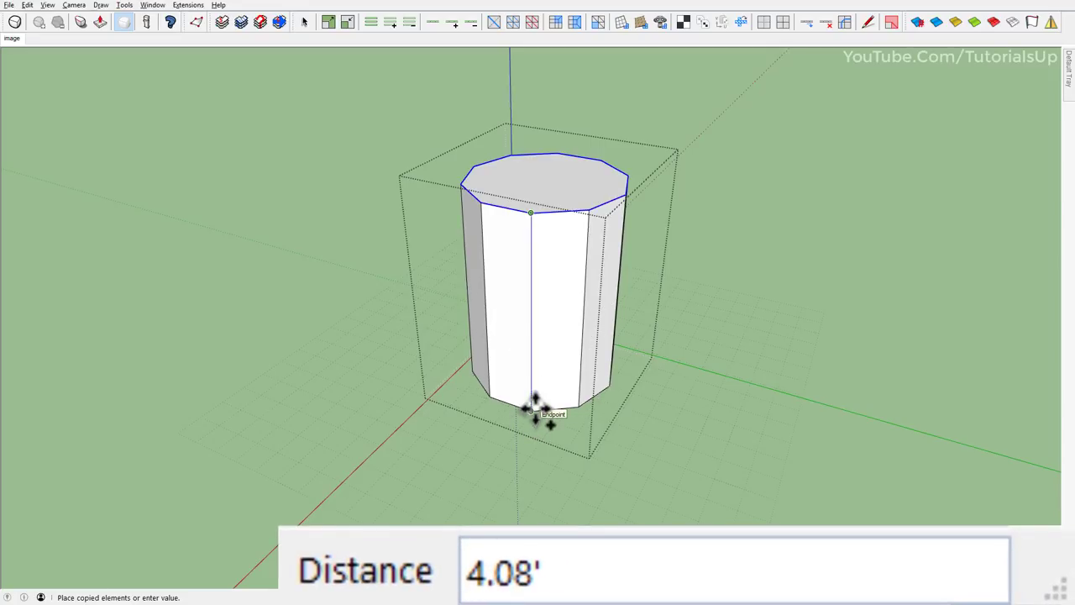
pyautogui.click(535, 410)
pyautogui.write('3/')
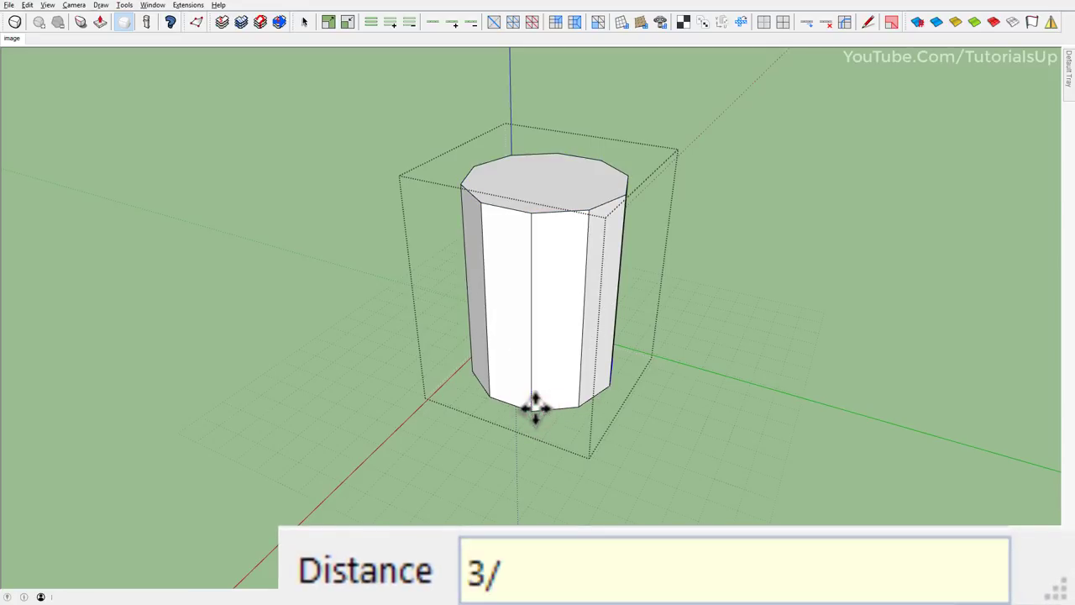
pyautogui.press('space')
# Close the group and switch to the 'image' photo-matched scene.
pyautogui.moveTo(539, 168)
pyautogui.mouseDown(button='middle')
pyautogui.moveTo(543, 432)
pyautogui.moveTo(541, 370)
pyautogui.mouseUp(button='middle')
pyautogui.click(542, 364)
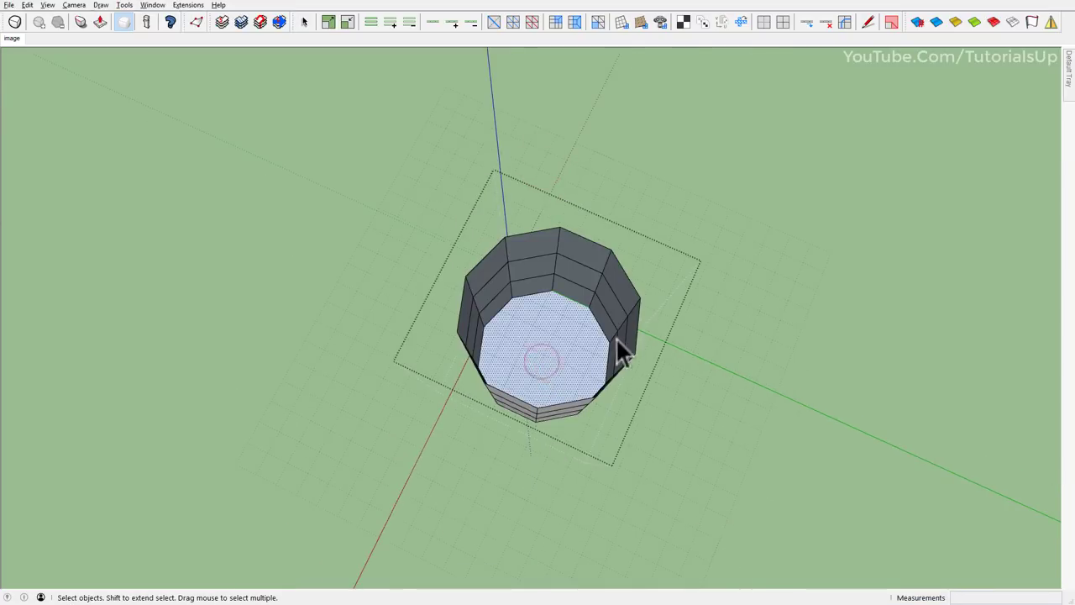
pyautogui.click(835, 352)
pyautogui.moveTo(804, 331)
pyautogui.mouseDown(button='middle')
pyautogui.moveTo(547, 277)
pyautogui.moveTo(268, 8)
pyautogui.moveTo(703, 281)
pyautogui.moveTo(20, 65)
pyautogui.mouseUp(button='middle')
pyautogui.click(13, 38)
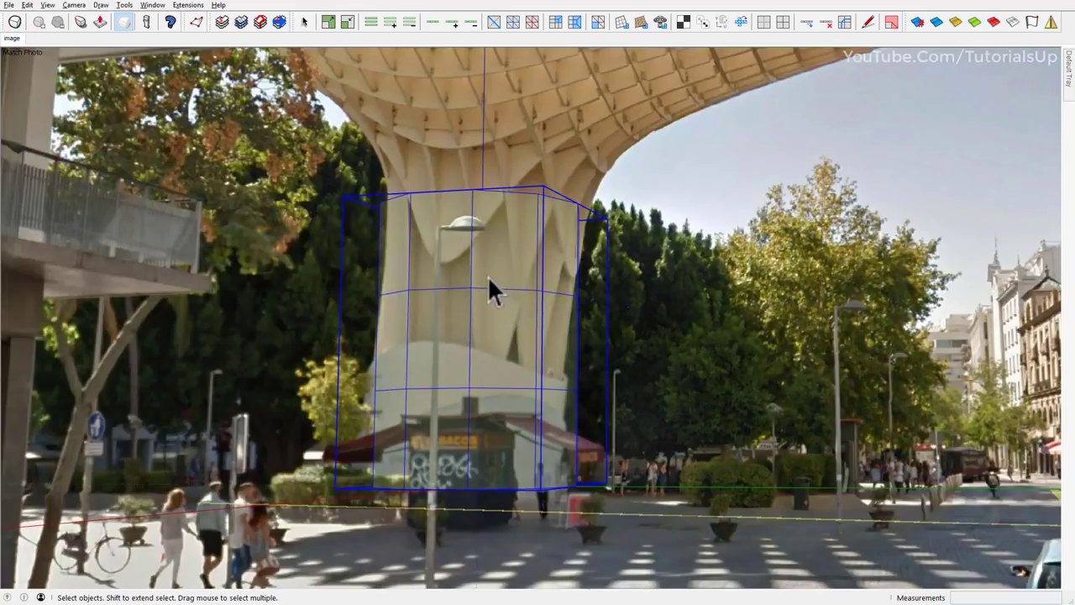
# Tilt the prism to lean like the column and shift it onto the column.
pyautogui.press('m')
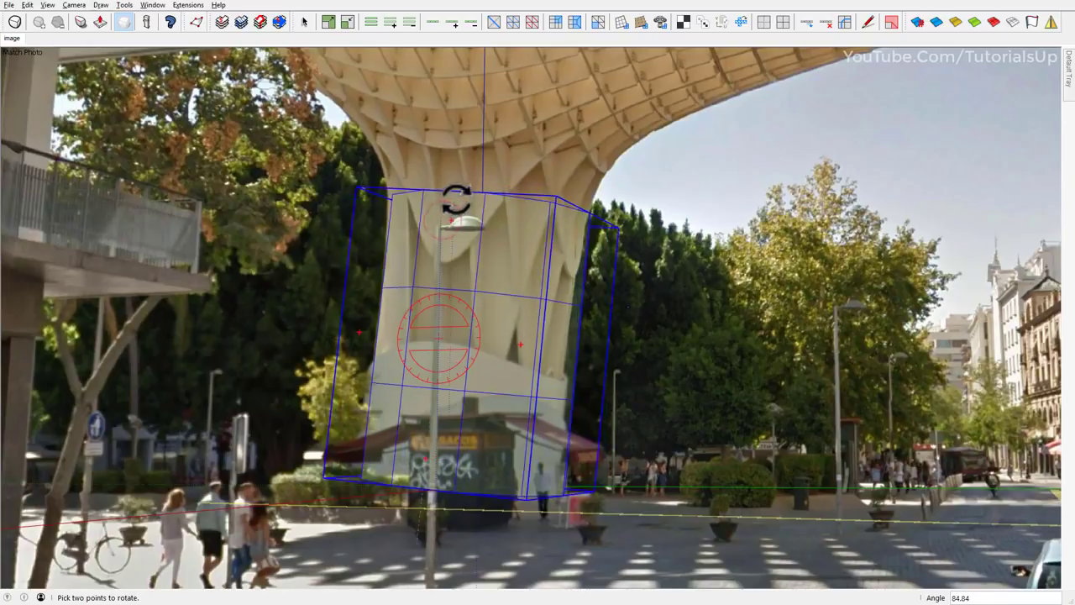
pyautogui.moveTo(440, 220); pyautogui.dragTo(456, 182)
pyautogui.press('s')
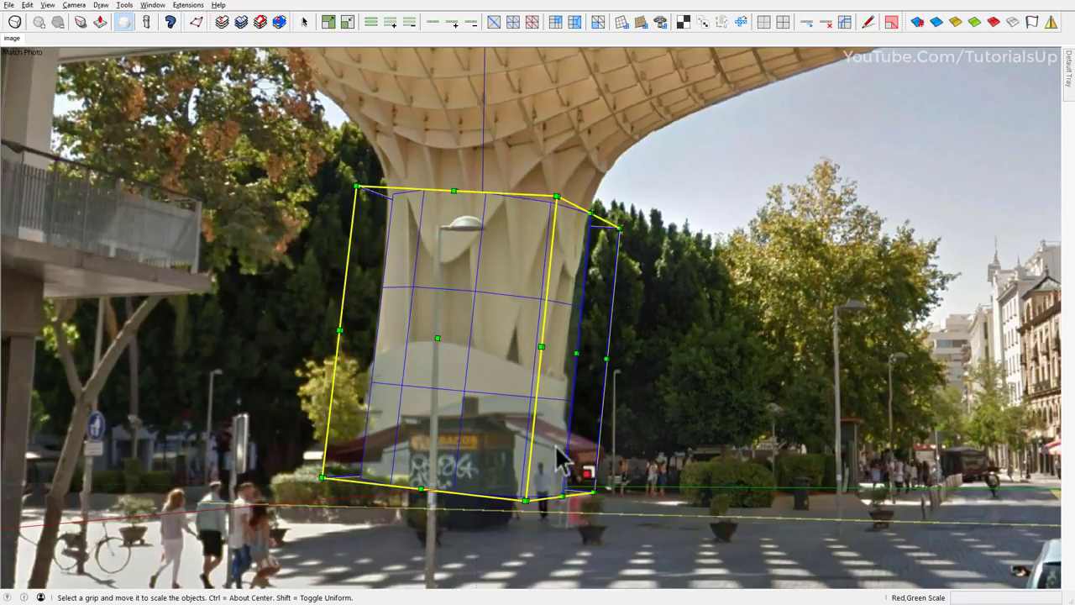
pyautogui.press('m')
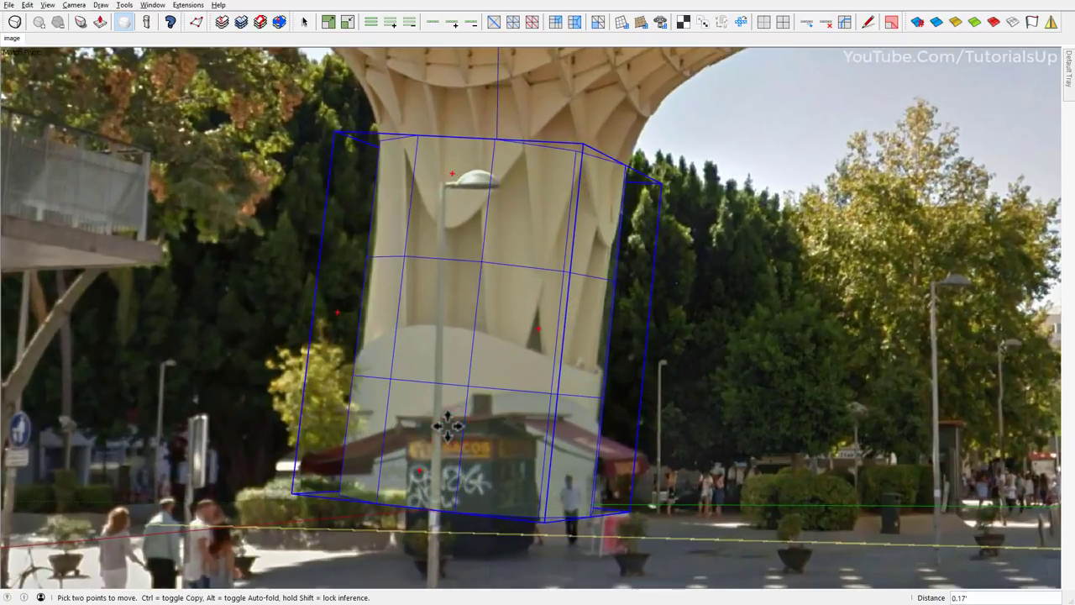
pyautogui.moveTo(434, 422)
pyautogui.mouseDown()
pyautogui.moveTo(420, 425)
pyautogui.moveTo(449, 445)
pyautogui.moveTo(442, 451)
pyautogui.mouseUp()
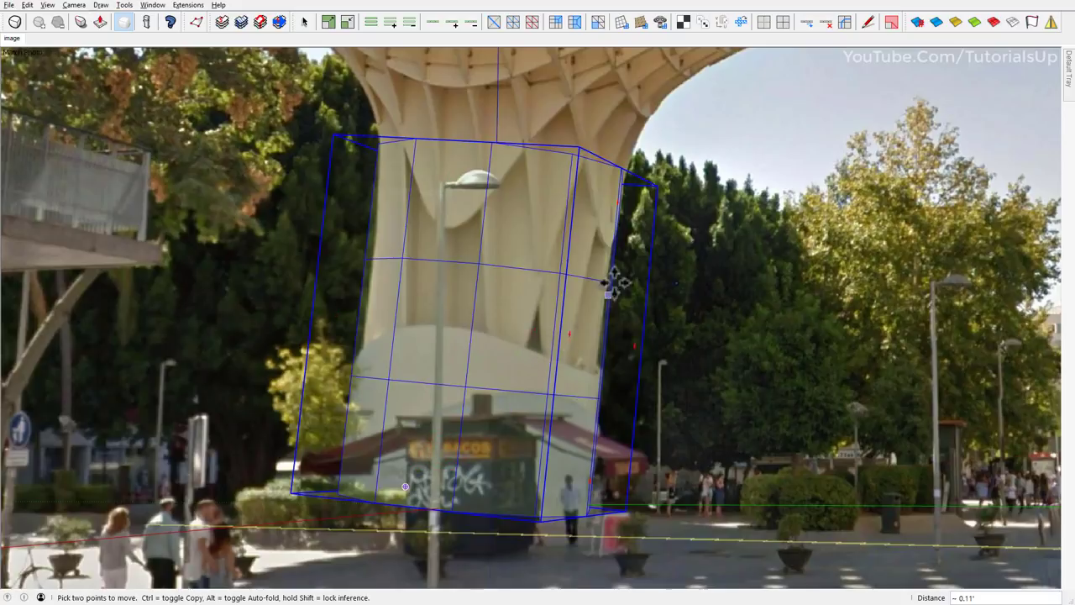
# Scale the group down to 0.94 to fit the column's width.
pyautogui.press('s')
pyautogui.moveTo(657, 186); pyautogui.dragTo(648, 194)
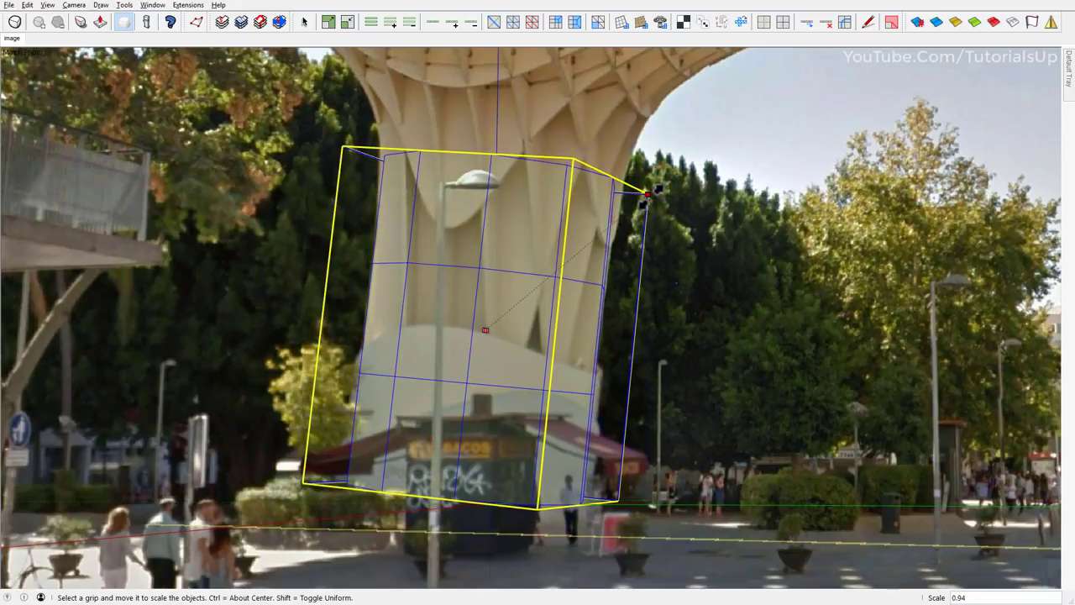
pyautogui.scroll(-2, 655, 192)
pyautogui.press('space')
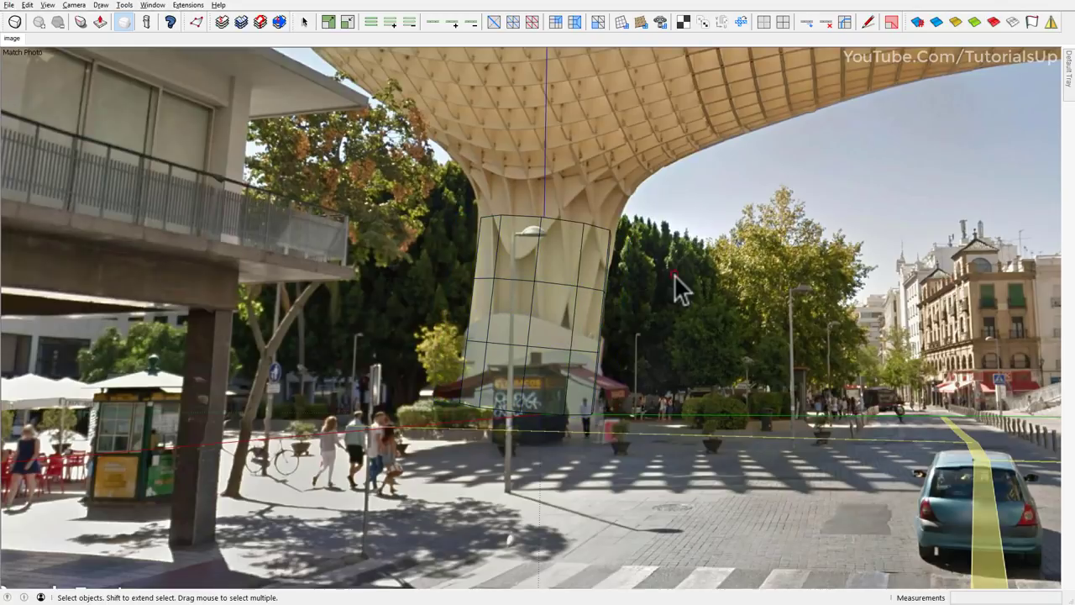
pyautogui.scroll(3, 673, 274)
pyautogui.scroll(2, 569, 307)
pyautogui.click(569, 306)
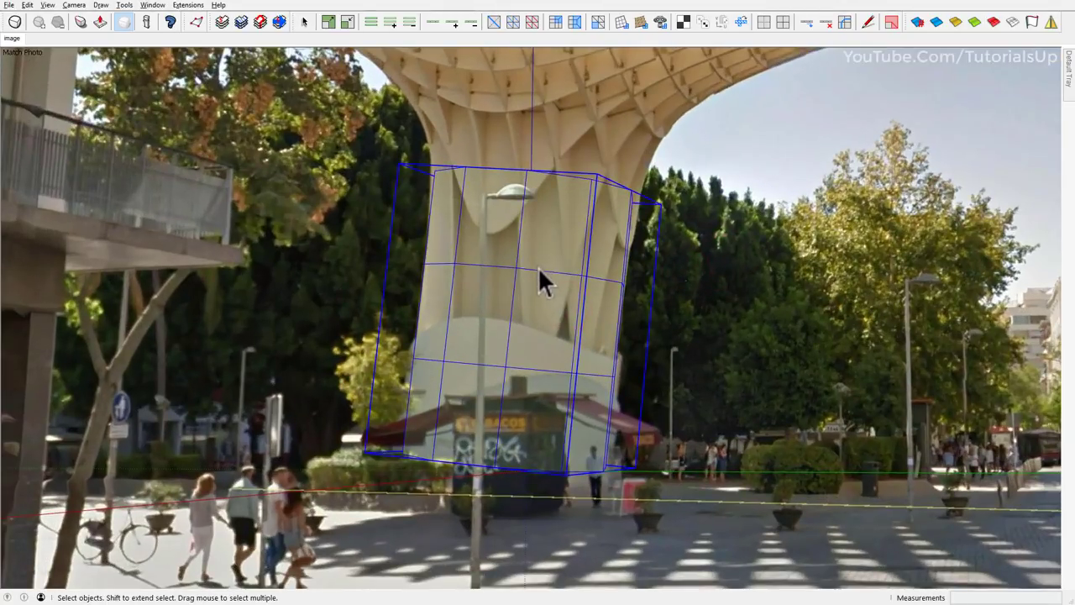
pyautogui.scroll(1, 538, 267)
# Lower the group about 0.33' against the parasol trunk.
pyautogui.press('t')
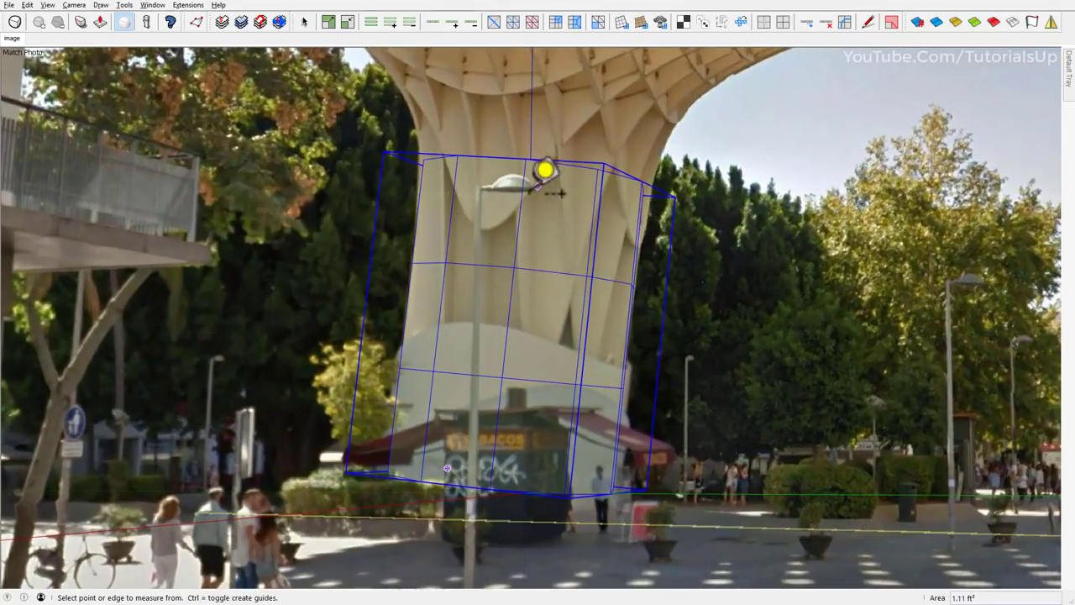
pyautogui.press('m')
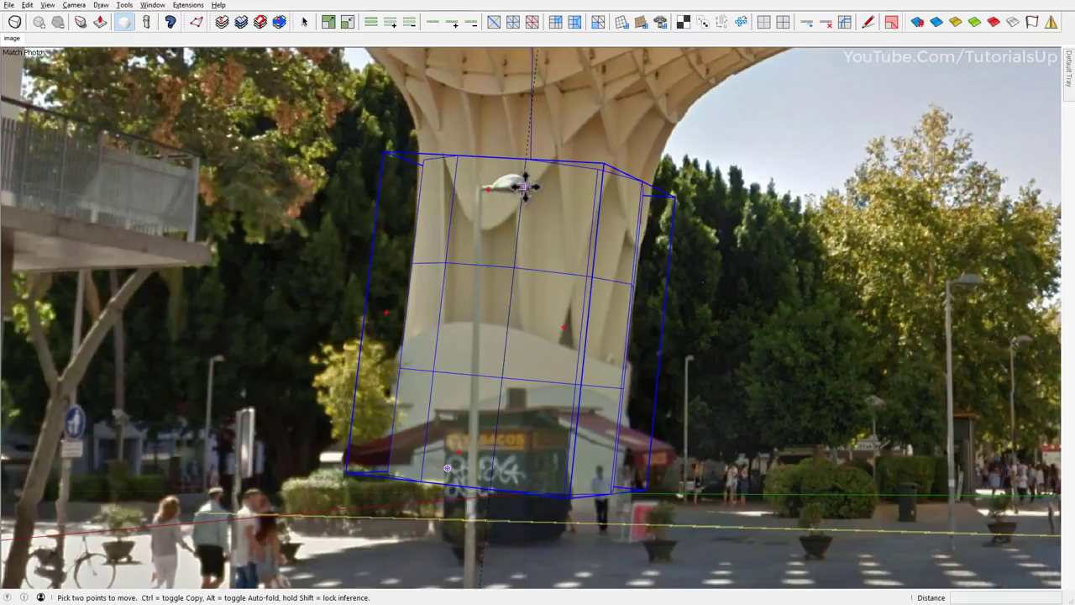
pyautogui.click(524, 187)
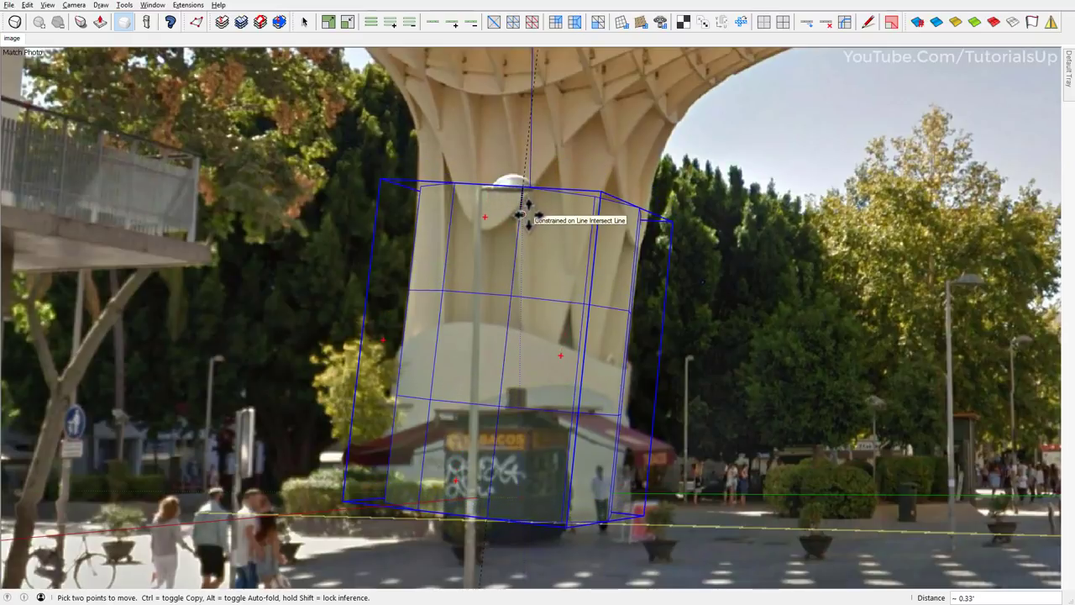
pyautogui.click(536, 199)
pyautogui.press('space')
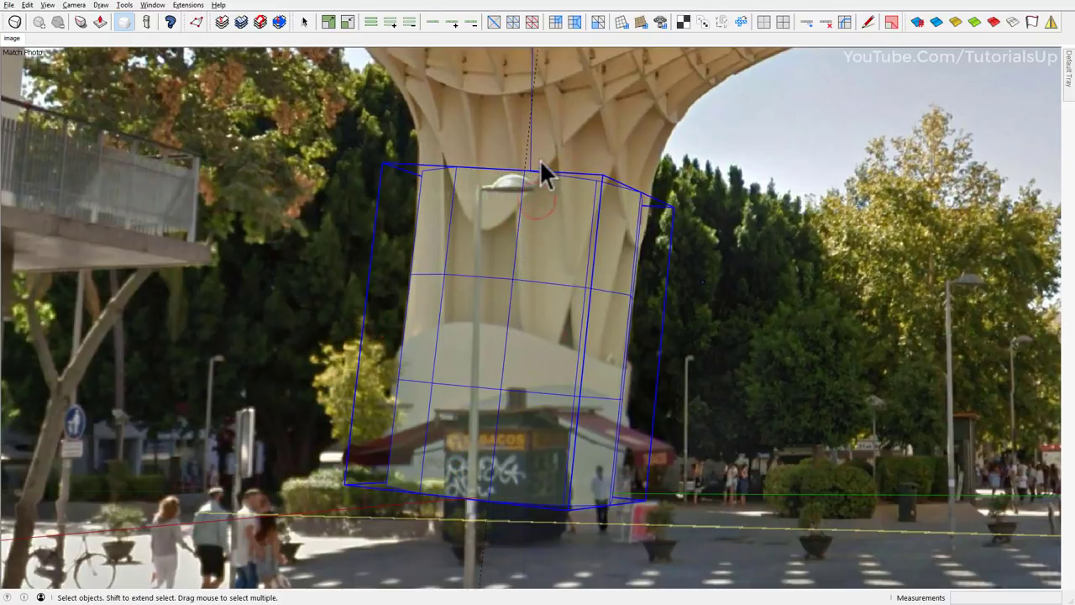
pyautogui.click(523, 151)
pyautogui.scroll(-5, 424, 334)
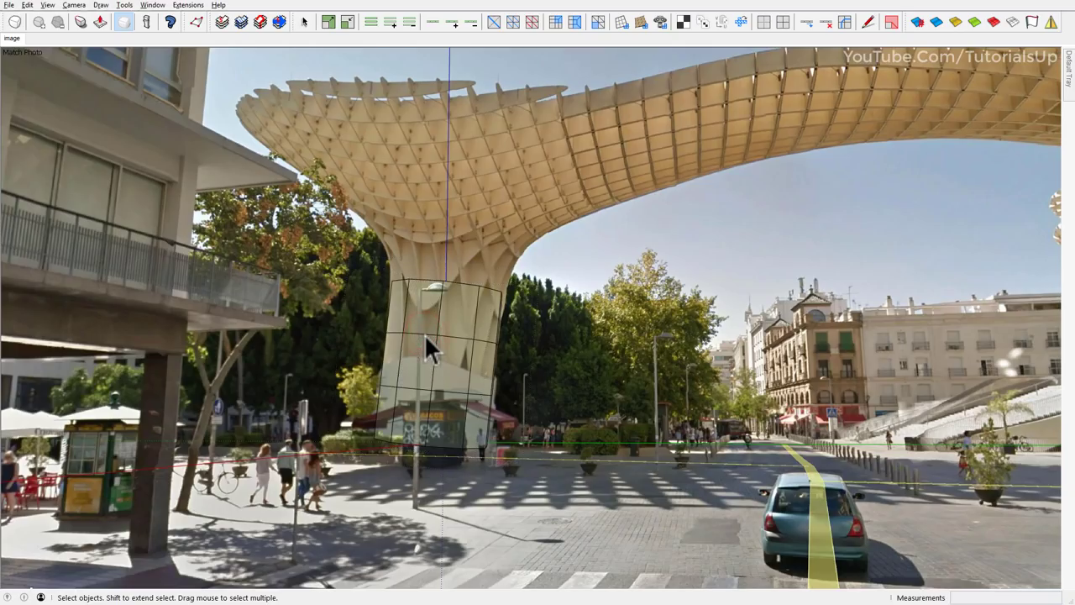
pyautogui.scroll(5, 425, 333)
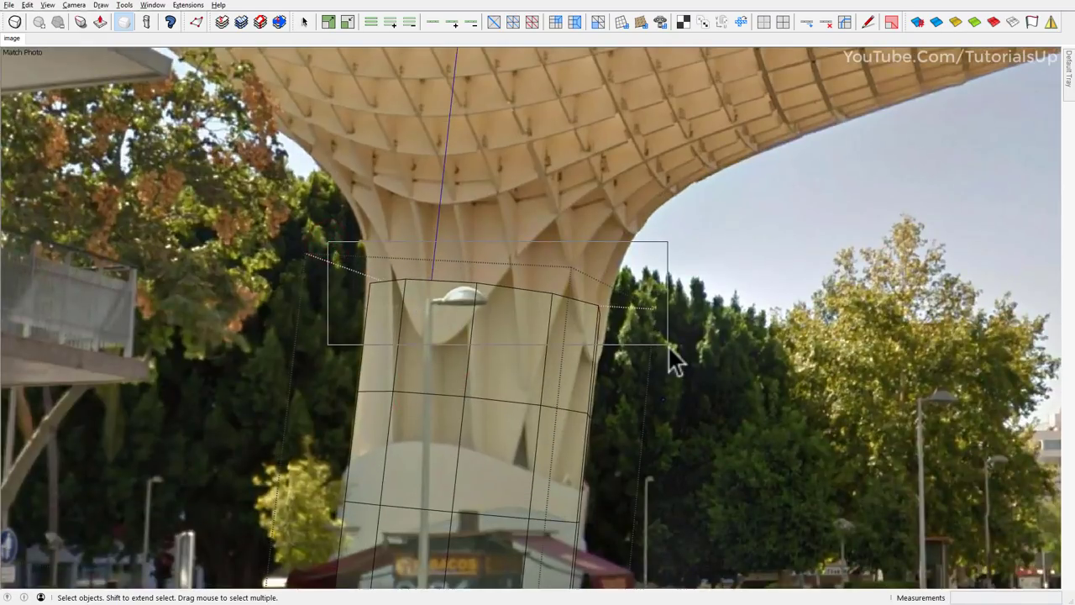
# Select the column's top edge loop in Vertex Tools and change the gizmo alignment.
pyautogui.moveTo(555, 343); pyautogui.dragTo(577, 347)
pyautogui.scroll(3, 513, 281)
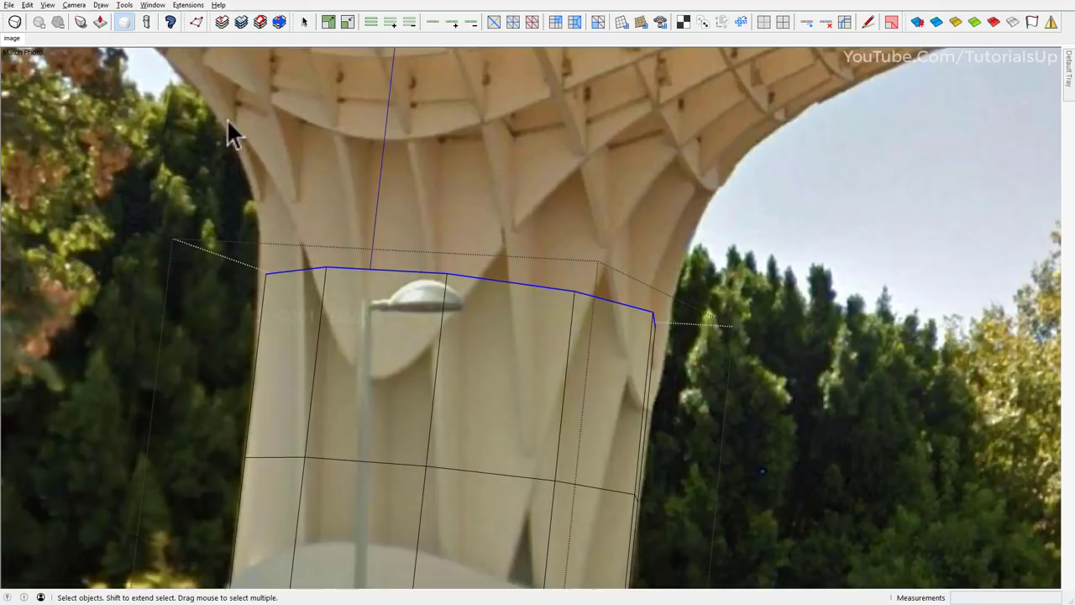
pyautogui.click(196, 23)
pyautogui.rightClick(490, 261)
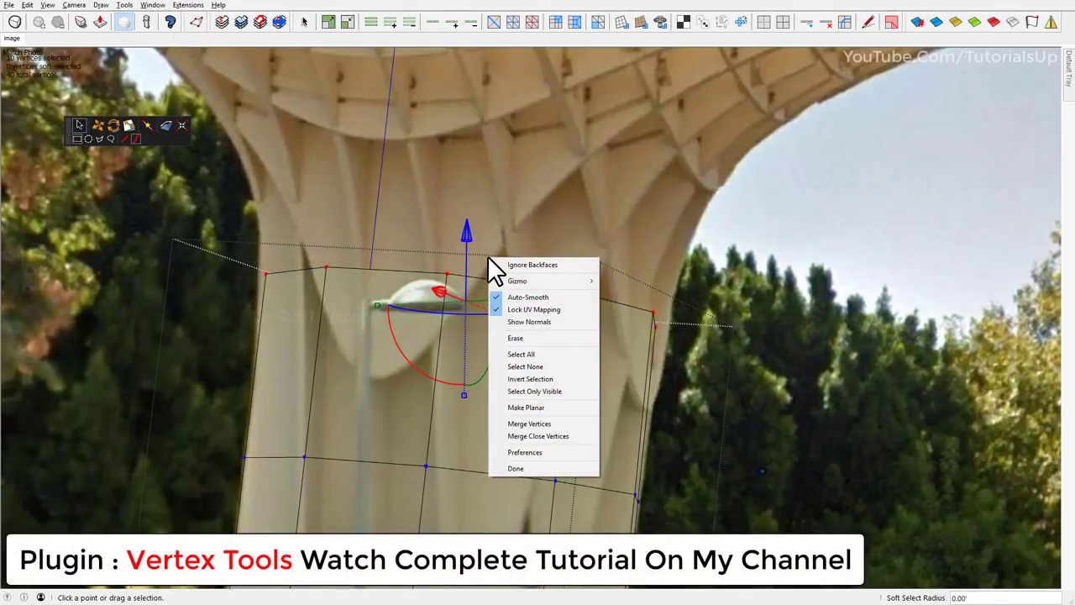
pyautogui.moveTo(517, 280)
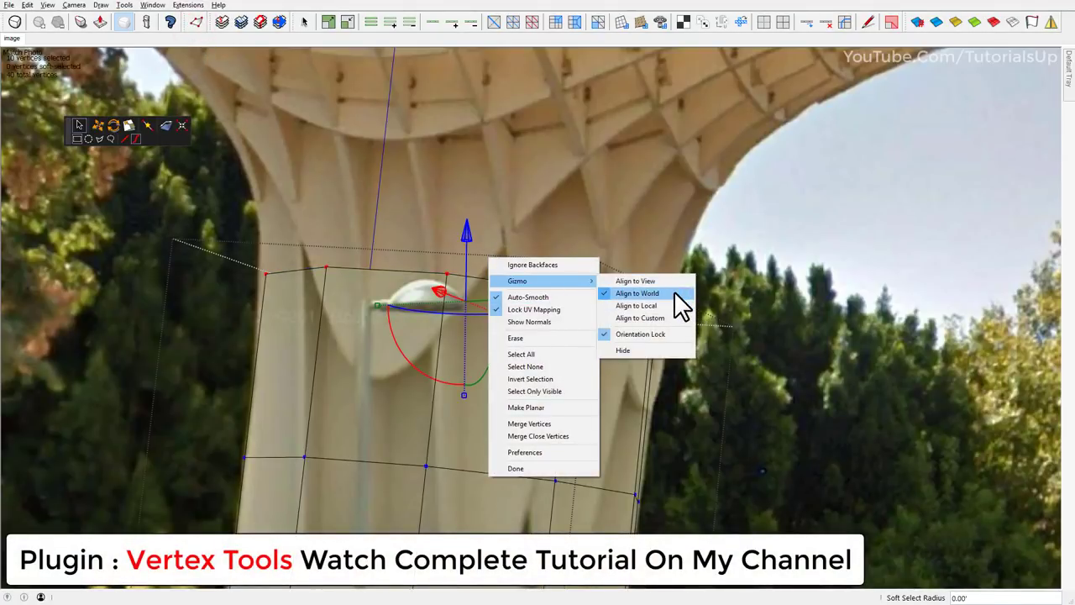
pyautogui.click(673, 305)
pyautogui.scroll(-2, 555, 363)
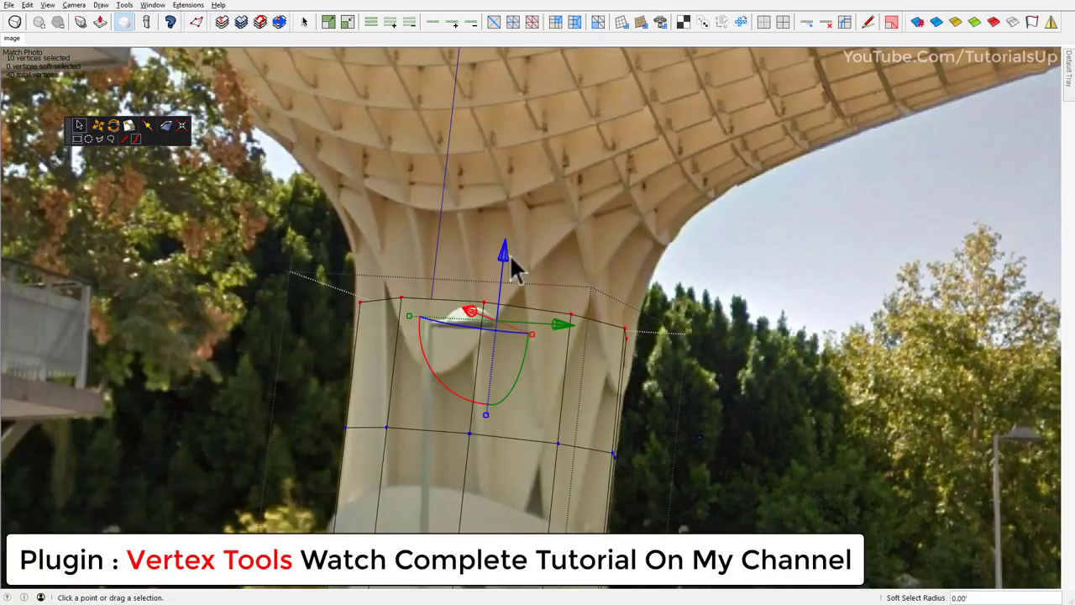
# Raise and flare the top ring up the column, then fine-tune its height and width.
pyautogui.moveTo(502, 263)
pyautogui.mouseDown()
pyautogui.moveTo(514, 250)
pyautogui.moveTo(521, 290)
pyautogui.mouseUp()
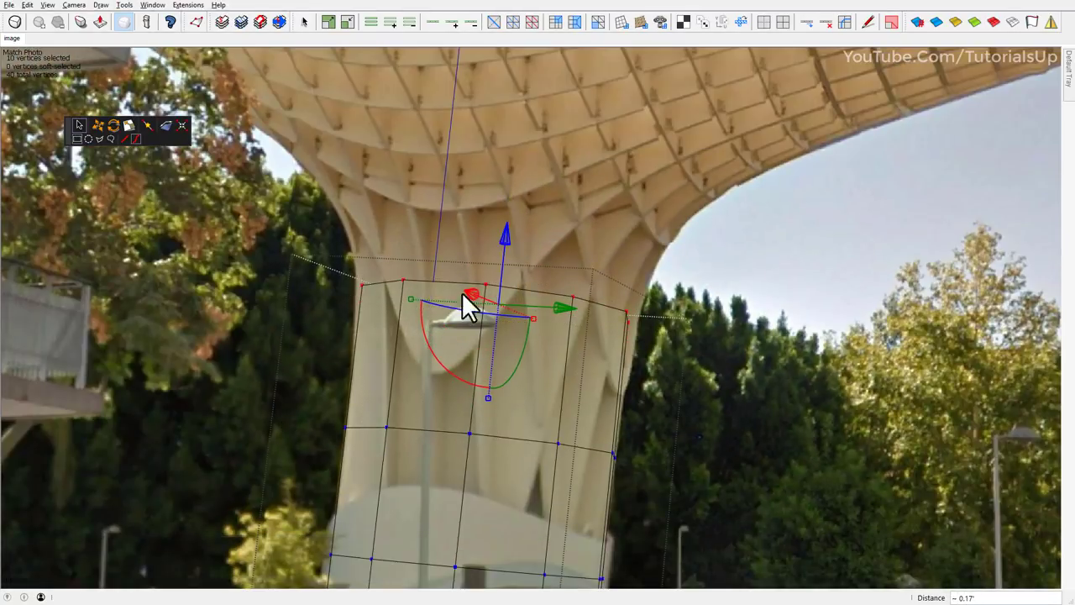
pyautogui.moveTo(410, 300); pyautogui.dragTo(404, 299)
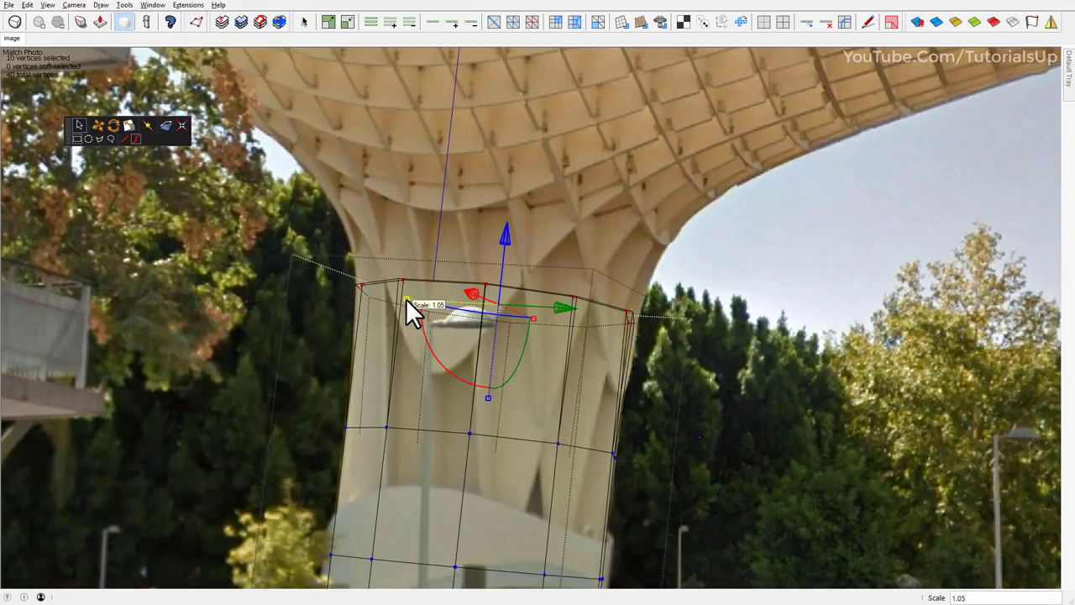
pyautogui.scroll(-2, 538, 262)
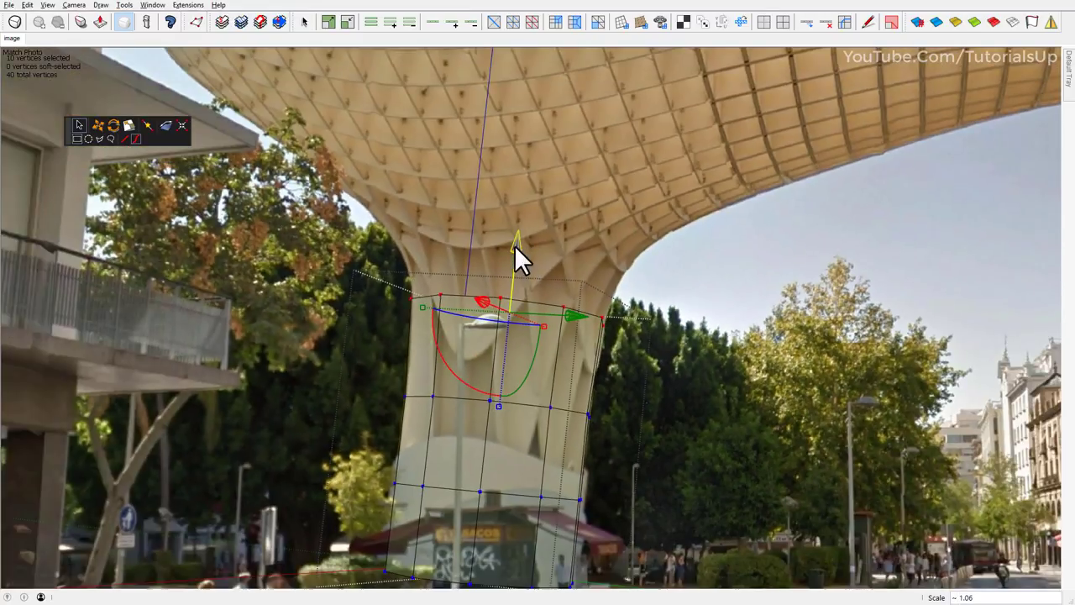
pyautogui.moveTo(515, 246); pyautogui.dragTo(526, 143)
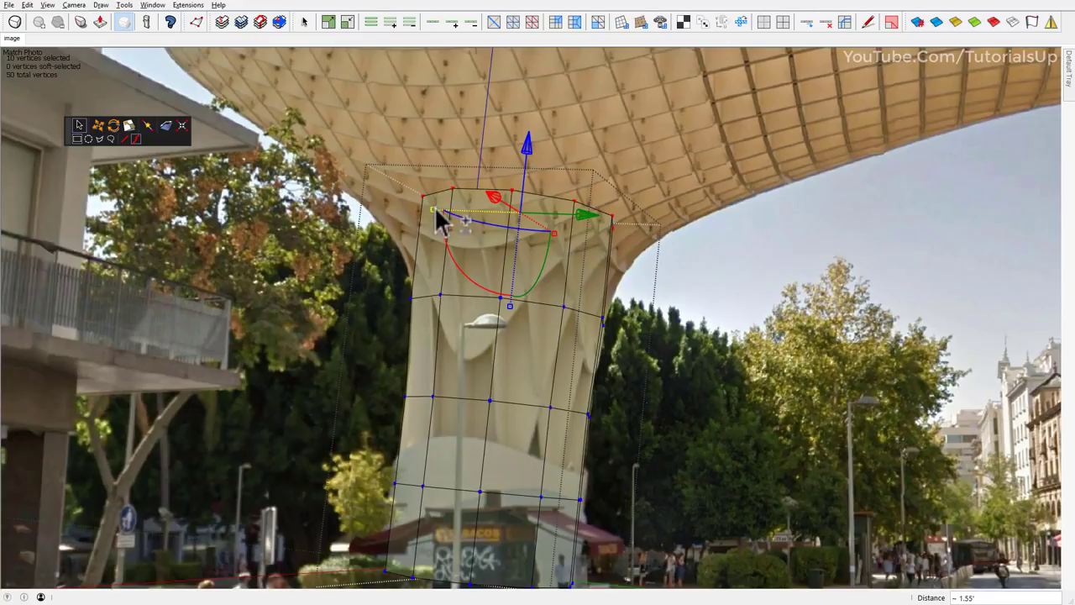
pyautogui.moveTo(434, 212); pyautogui.dragTo(394, 216)
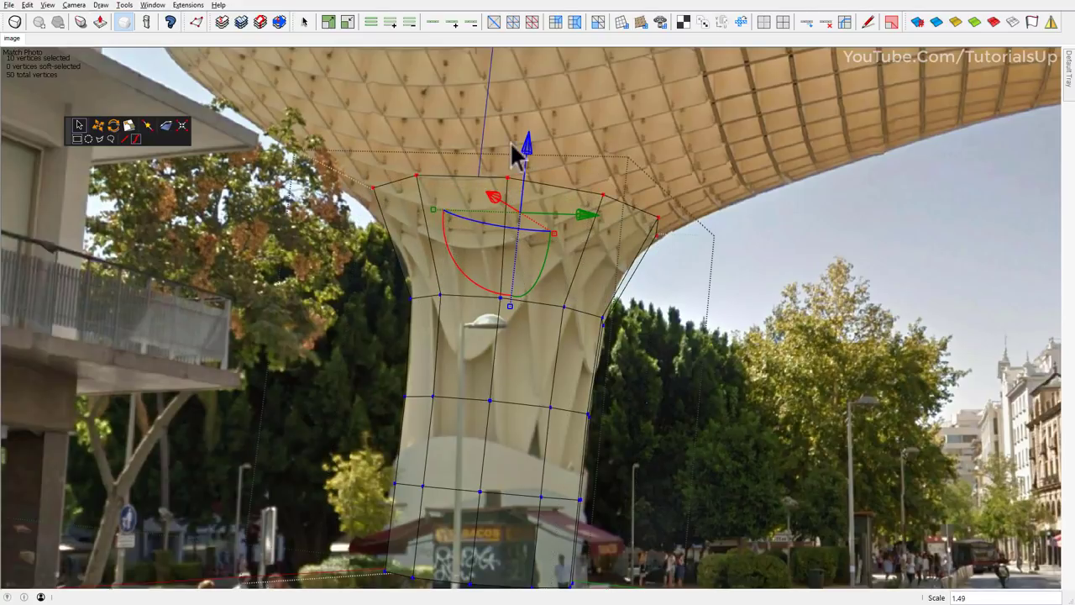
pyautogui.moveTo(526, 145); pyautogui.dragTo(522, 162)
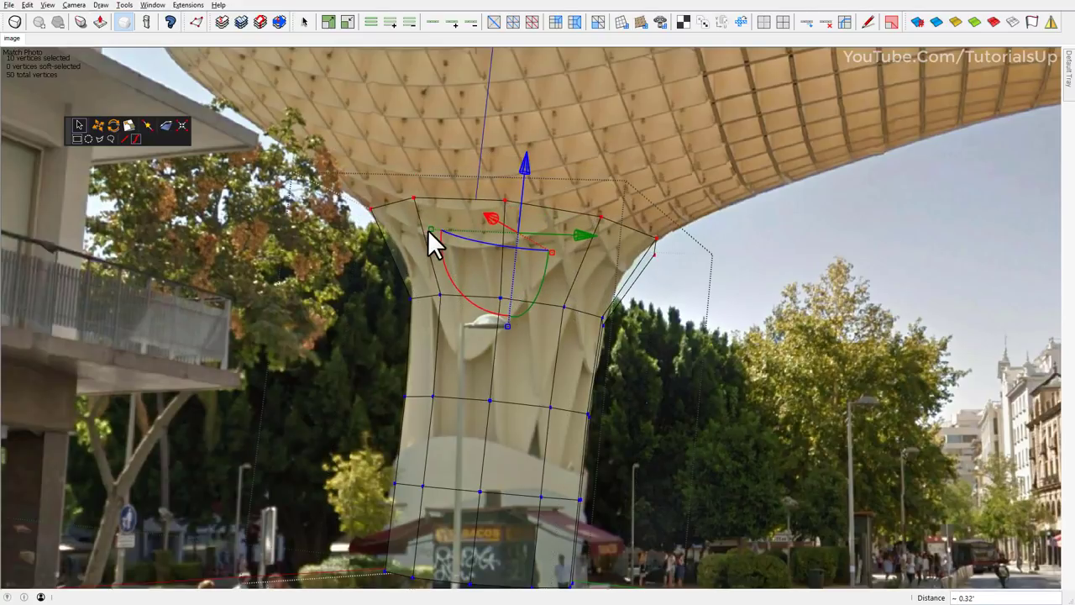
pyautogui.moveTo(437, 231); pyautogui.dragTo(456, 302)
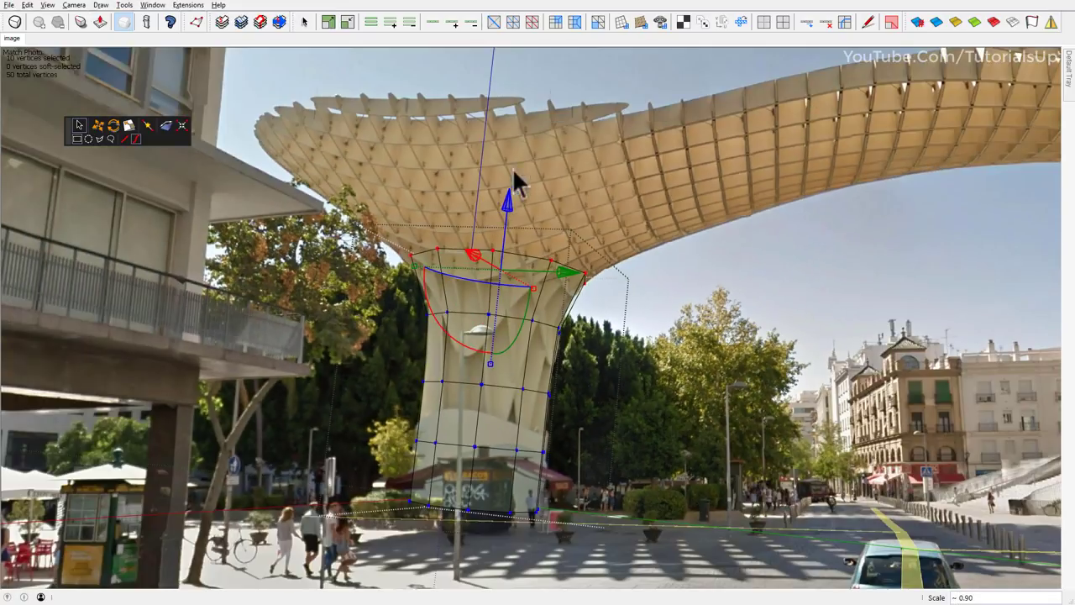
pyautogui.scroll(1, 516, 183)
# Lift the ring into the canopy underside, add a second widened ring, and exit Vertex Tools.
pyautogui.moveTo(505, 227); pyautogui.dragTo(511, 157)
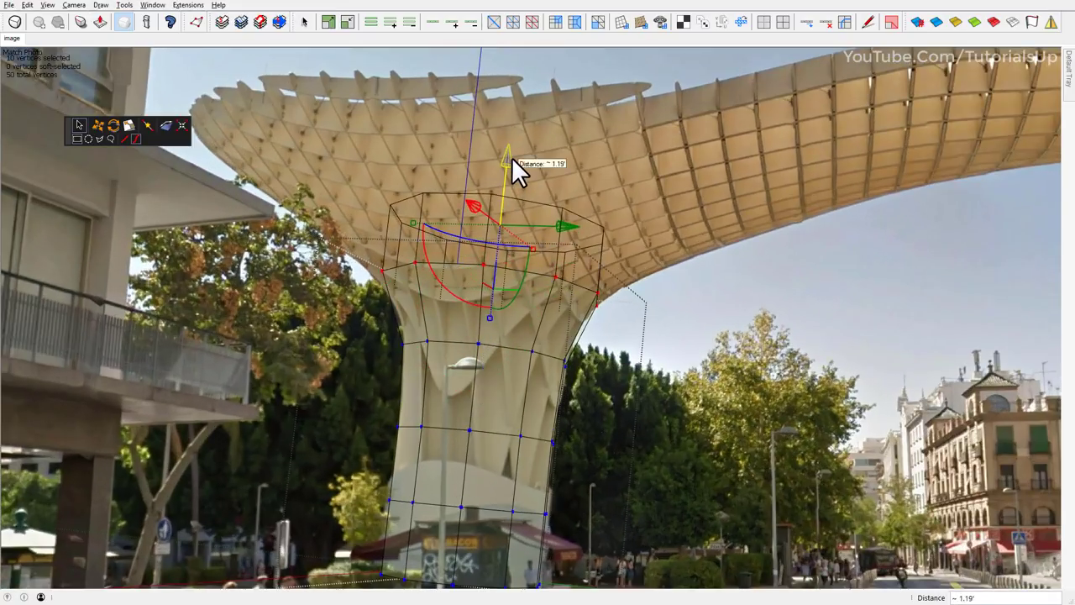
pyautogui.moveTo(420, 226); pyautogui.dragTo(356, 228)
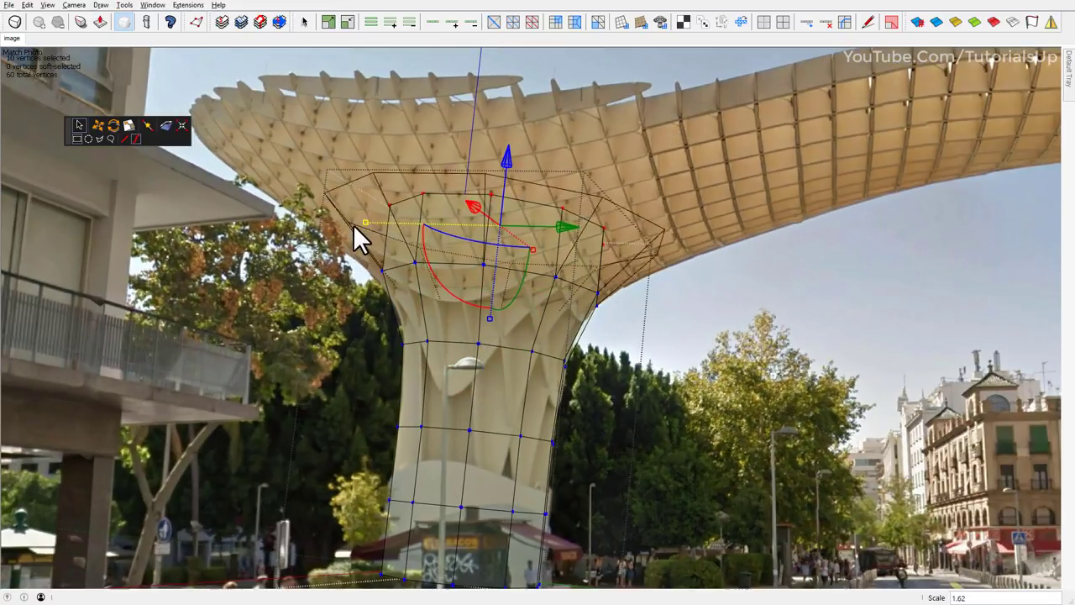
pyautogui.moveTo(509, 171); pyautogui.dragTo(521, 134)
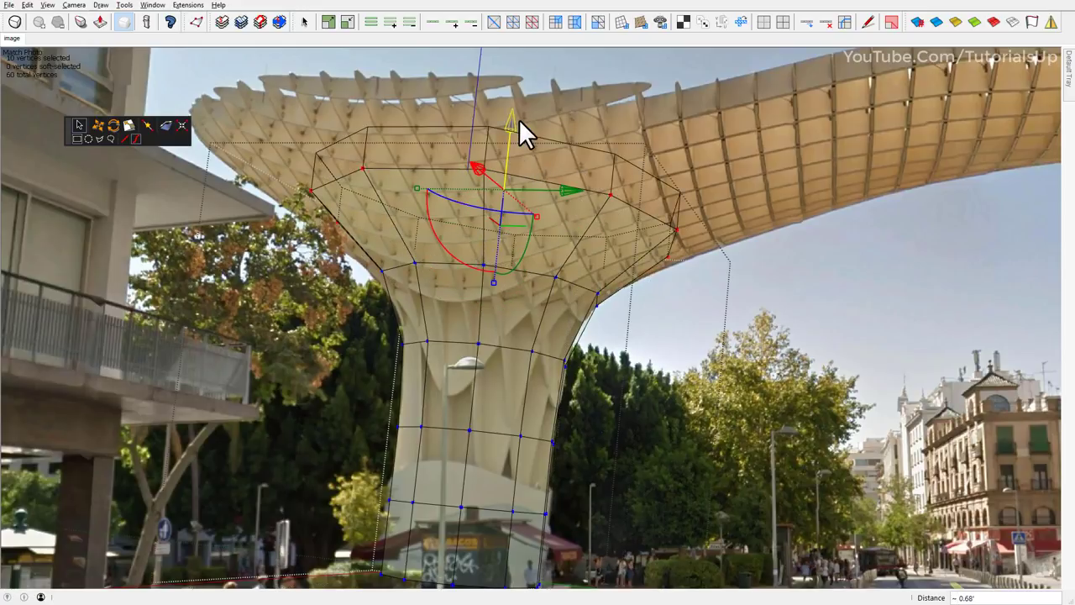
pyautogui.moveTo(425, 192); pyautogui.dragTo(383, 188)
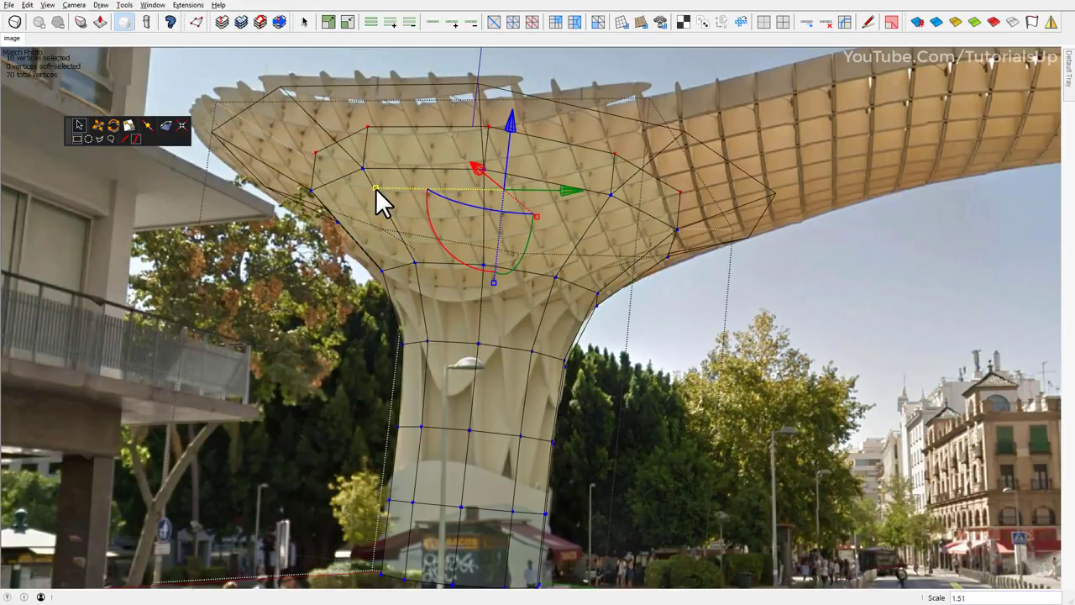
pyautogui.click(332, 201)
pyautogui.press('space')
# Widen the middle canopy ring outward with Vertex Tools.
pyautogui.click(549, 182)
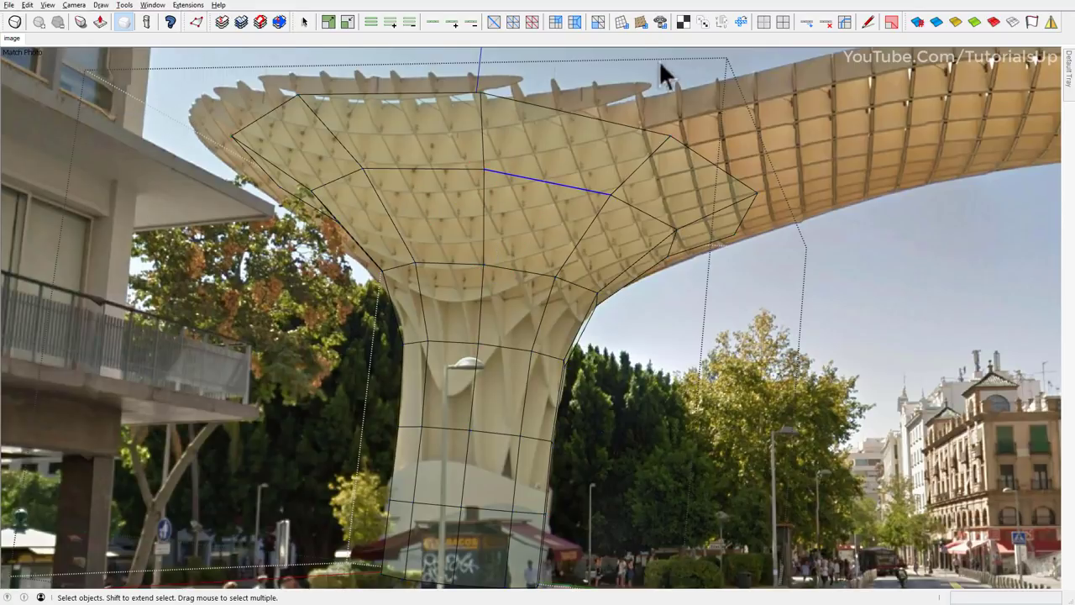
pyautogui.press('v')
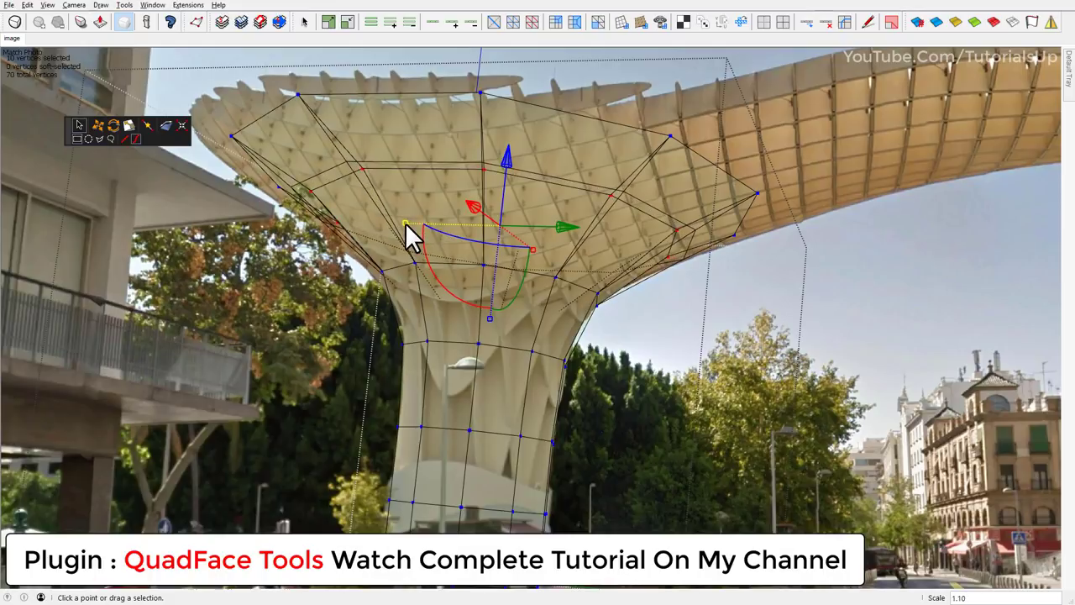
pyautogui.moveTo(414, 225); pyautogui.dragTo(543, 257)
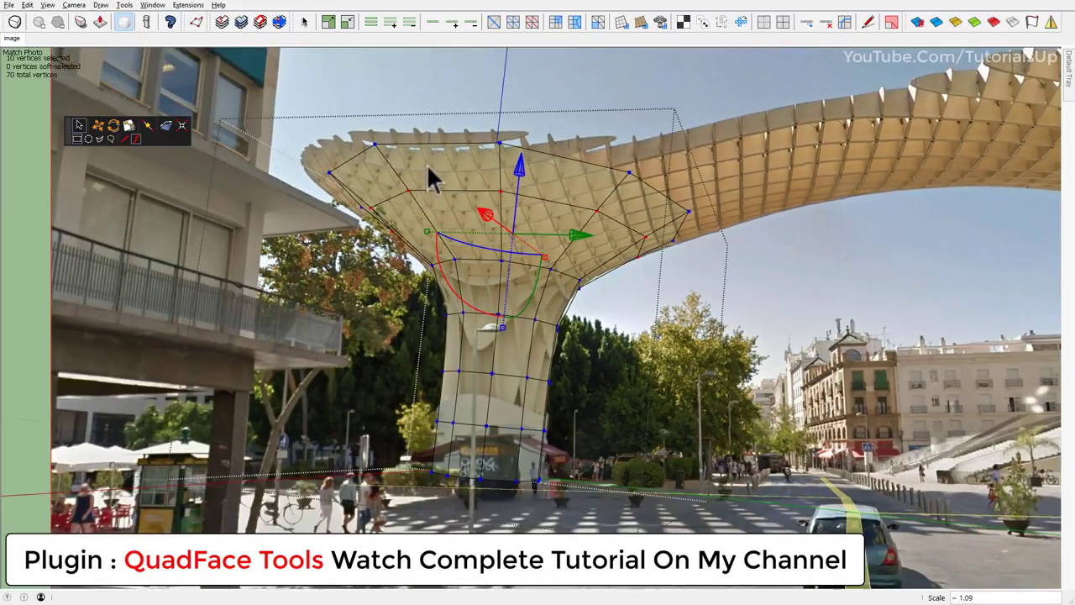
pyautogui.press('space')
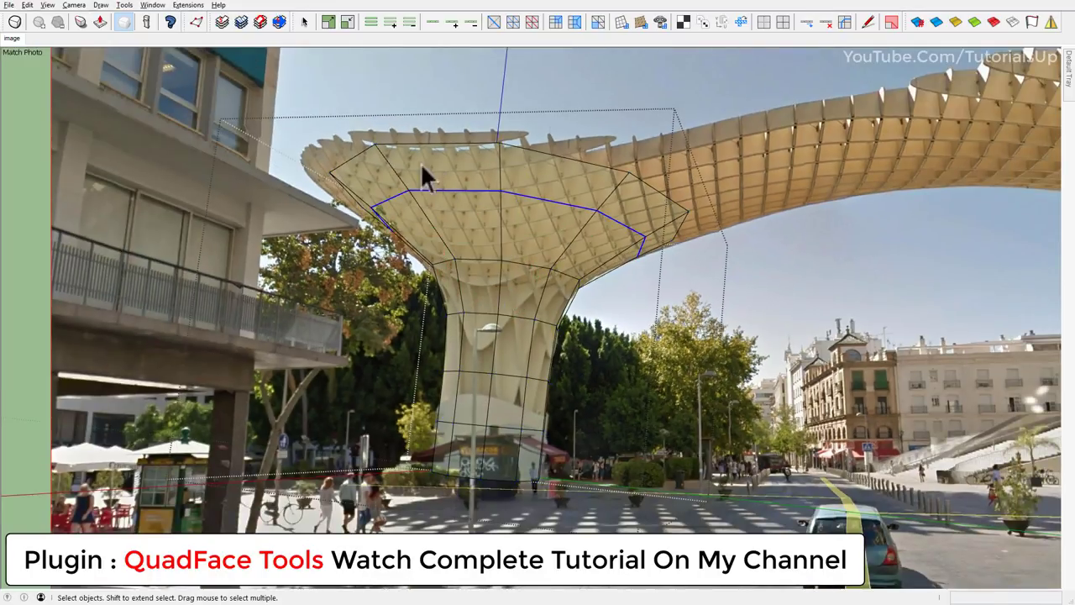
# Select the whole top edge loop, shift it slightly sideways and scale it wider.
pyautogui.click(405, 147)
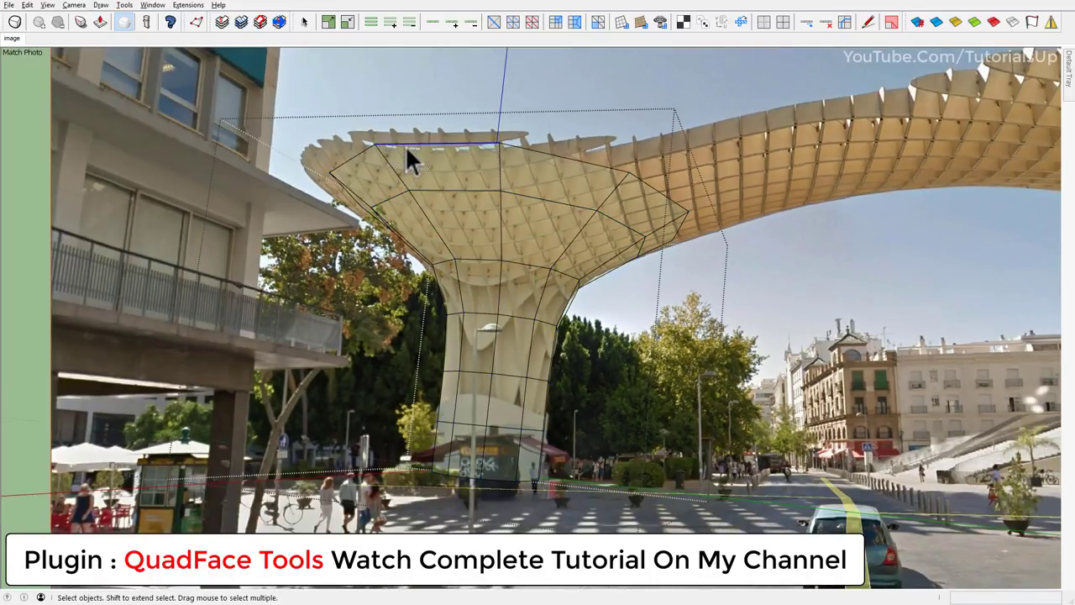
pyautogui.click(433, 22)
pyautogui.press('v')
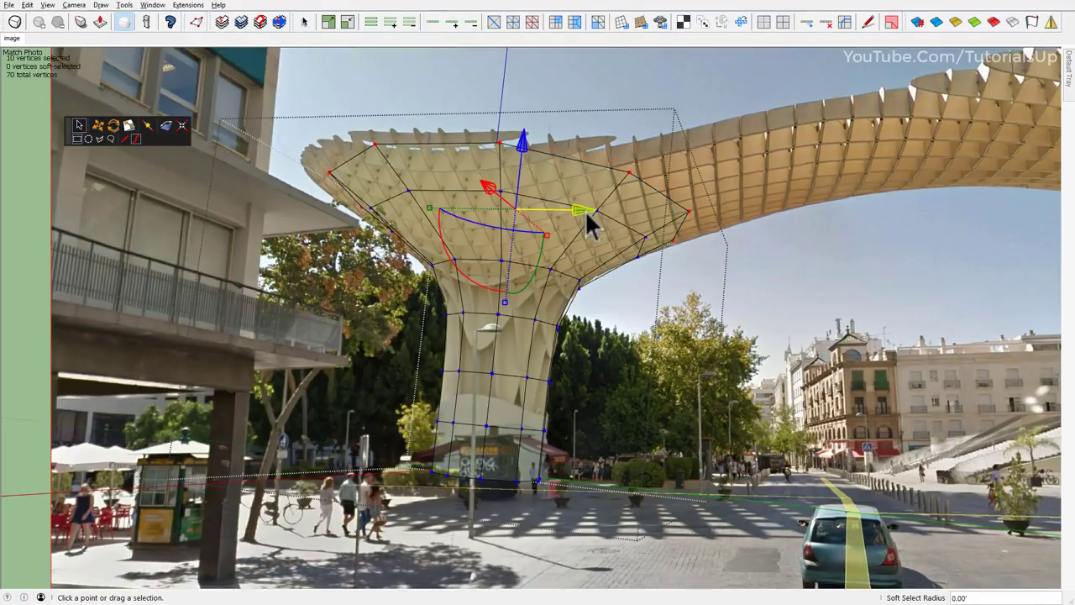
pyautogui.moveTo(581, 209); pyautogui.dragTo(468, 213)
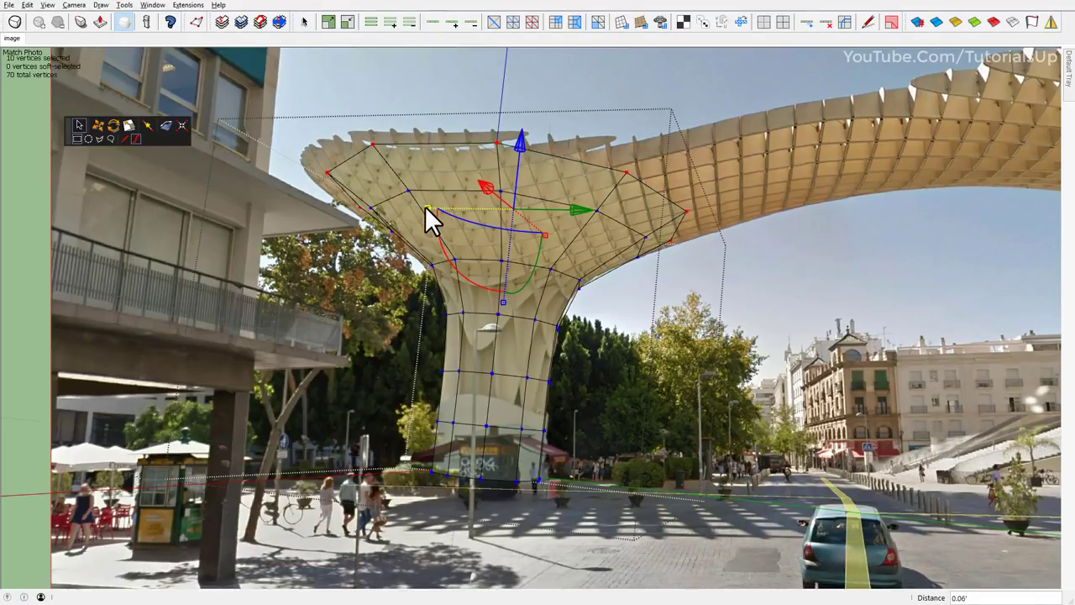
pyautogui.moveTo(425, 208); pyautogui.dragTo(422, 211)
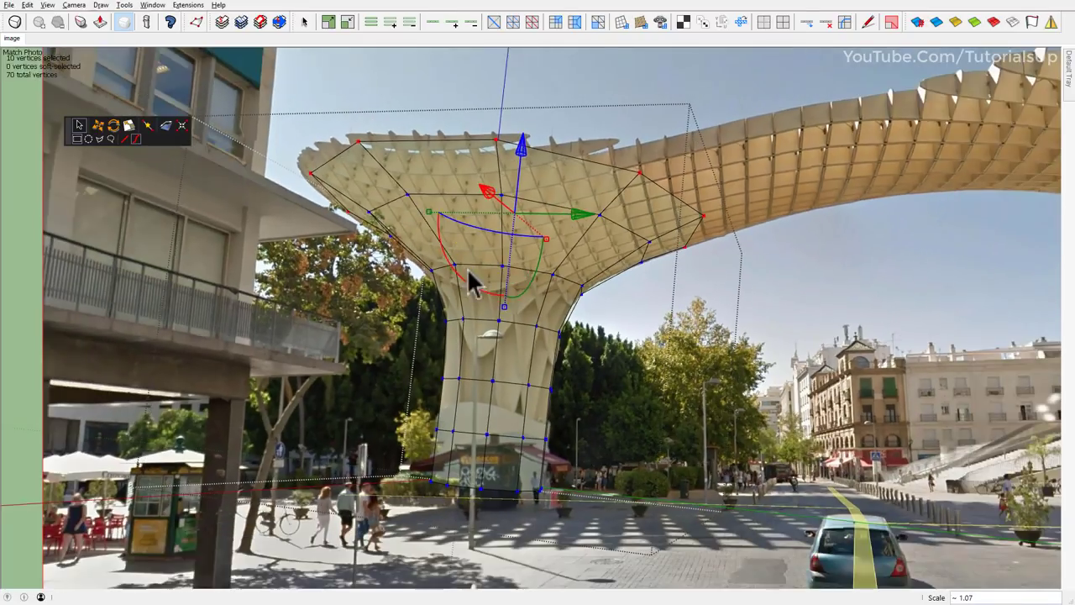
# Clear the selection and return to the matched street-photo scene.
pyautogui.moveTo(473, 283)
pyautogui.mouseDown(button='middle')
pyautogui.moveTo(499, 315)
pyautogui.moveTo(338, 414)
pyautogui.moveTo(812, 224)
pyautogui.moveTo(620, 428)
pyautogui.moveTo(741, 370)
pyautogui.mouseUp(button='middle')
pyautogui.click(741, 369)
pyautogui.click(17, 41)
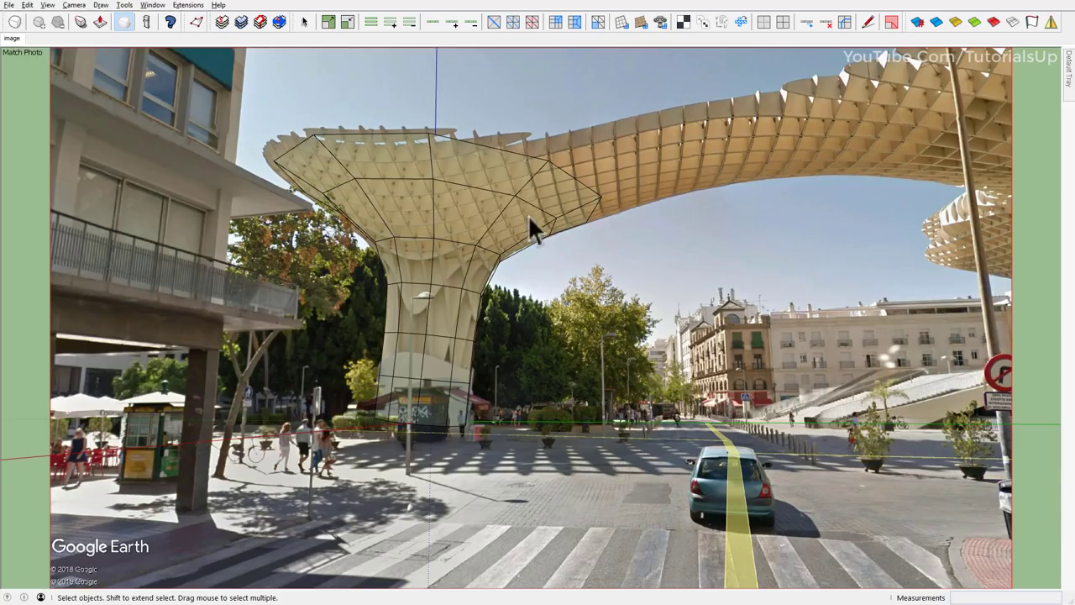
pyautogui.scroll(2, 637, 232)
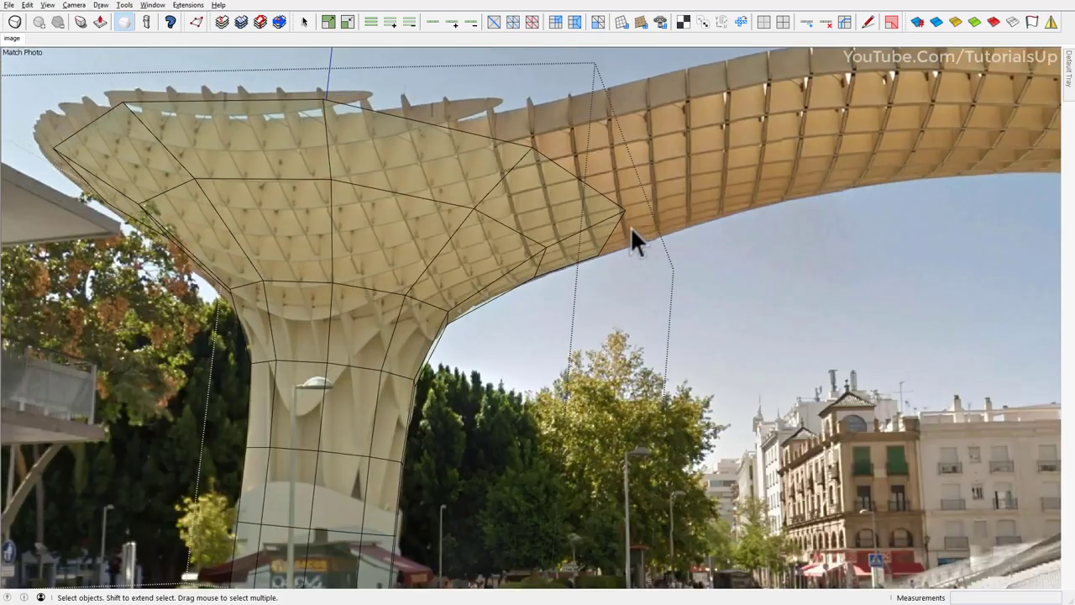
pyautogui.press('space')
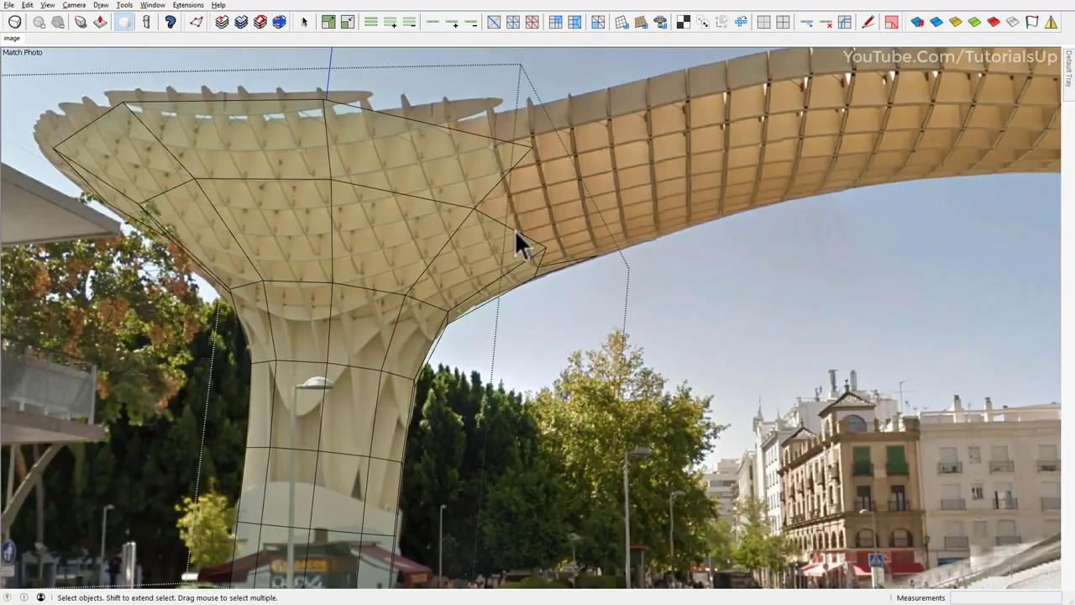
# Pull the five right-side rim vertices out along the canopy arm and raise them to match the photo.
pyautogui.moveTo(514, 230)
pyautogui.mouseDown(button='middle')
pyautogui.moveTo(588, 393)
pyautogui.moveTo(543, 220)
pyautogui.mouseUp(button='middle')
pyautogui.moveTo(701, 434); pyautogui.dragTo(703, 435)
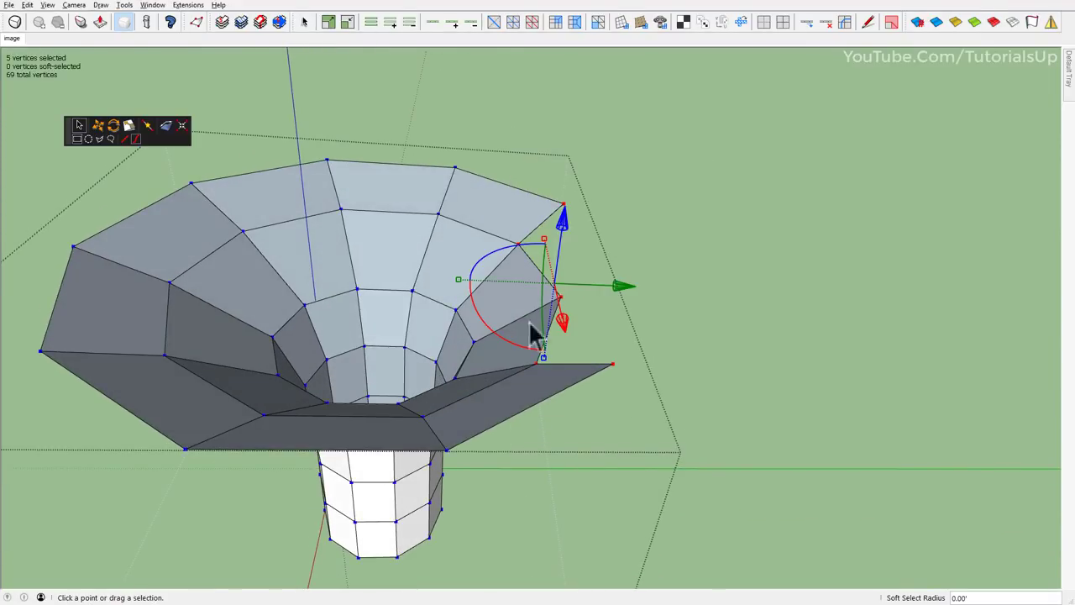
pyautogui.click(12, 38)
pyautogui.scroll(2, 554, 201)
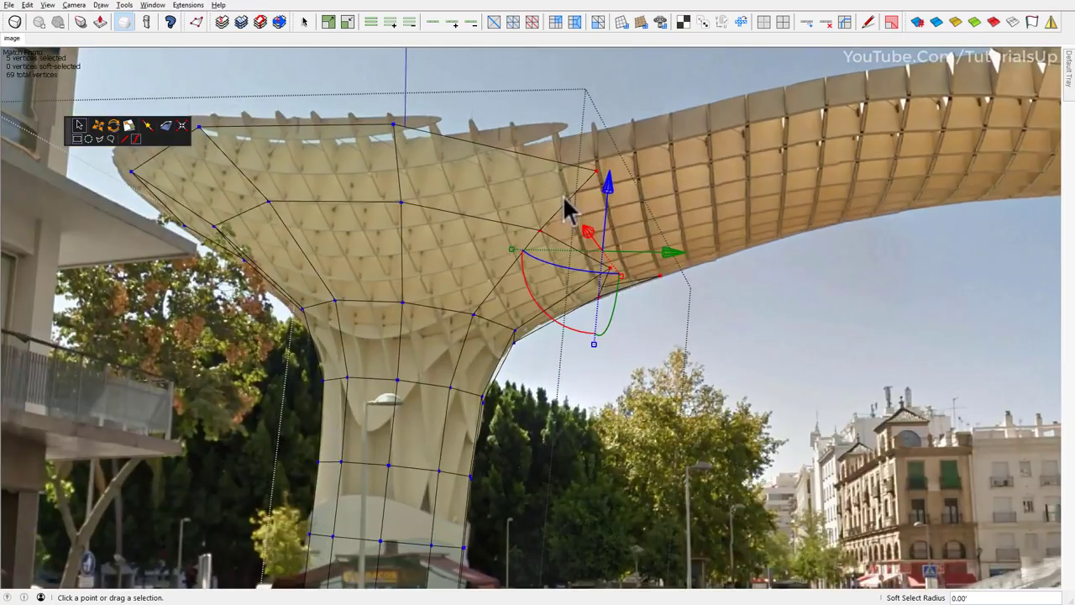
pyautogui.scroll(2, 621, 231)
pyautogui.moveTo(590, 241); pyautogui.dragTo(714, 243)
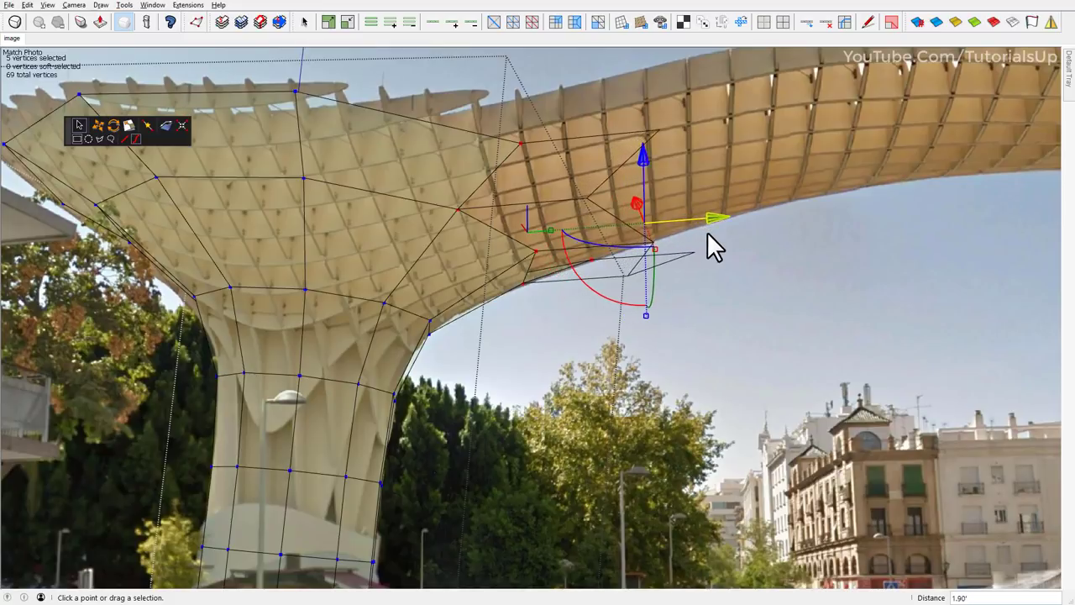
pyautogui.scroll(-2, 653, 270)
pyautogui.moveTo(651, 181); pyautogui.dragTo(643, 153)
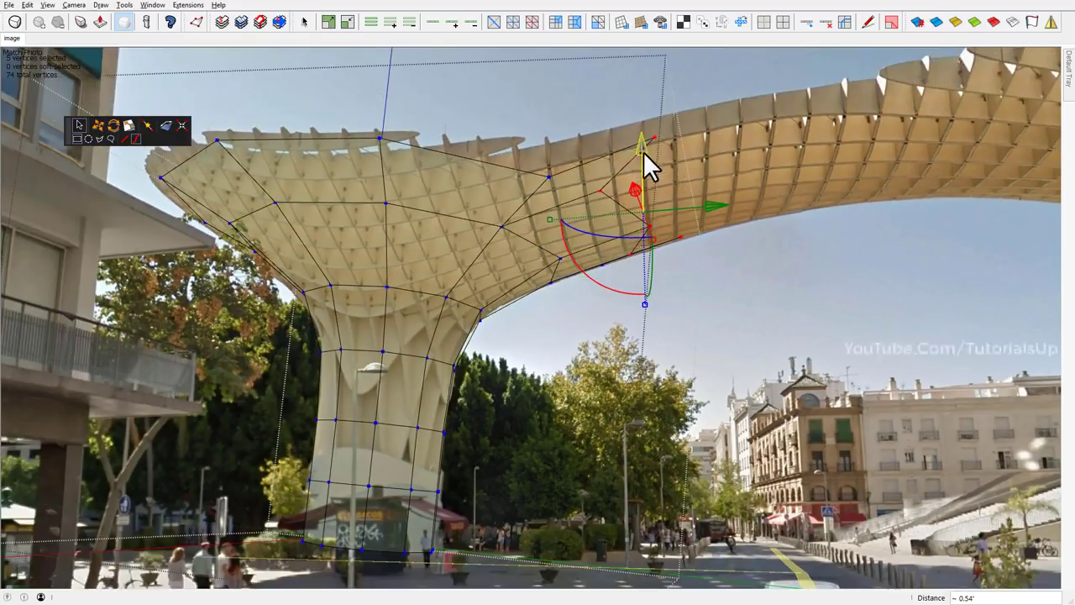
pyautogui.keyDown('shift'); pyautogui.moveTo(643, 152); pyautogui.dragTo(630, 177, button='middle'); pyautogui.keyUp('shift')
pyautogui.moveTo(714, 227); pyautogui.dragTo(735, 226)
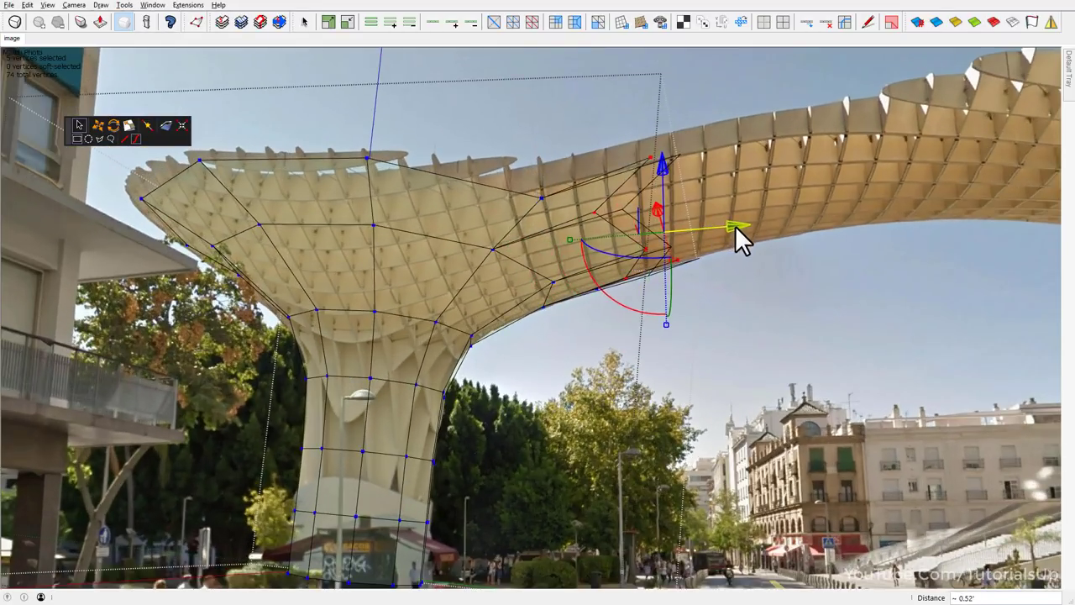
pyautogui.moveTo(663, 156); pyautogui.dragTo(664, 152)
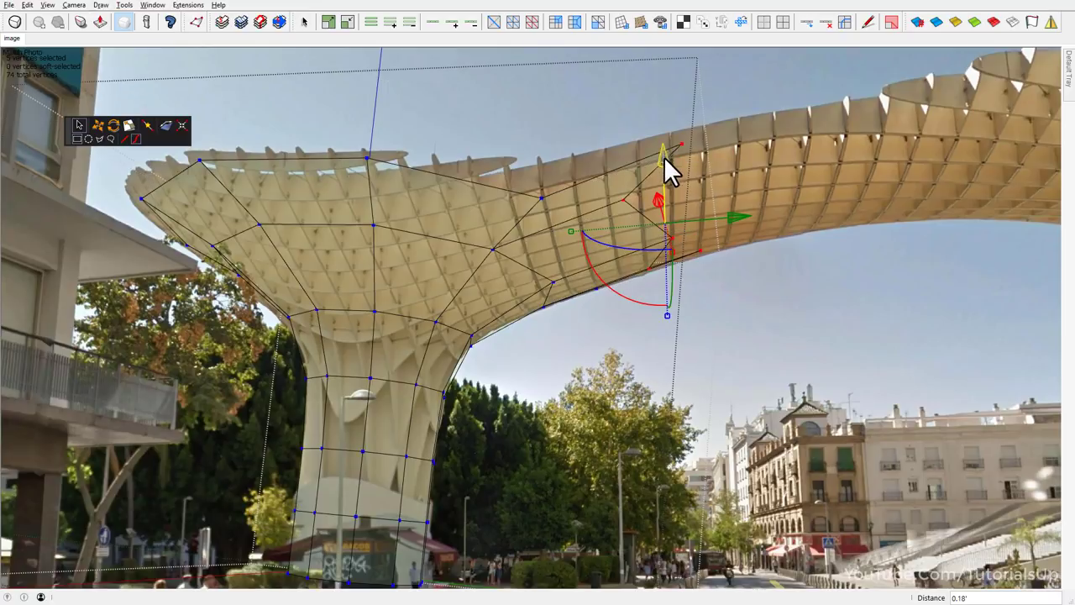
# Select the two upper arm-end vertices and raise them to the photo's edge.
pyautogui.moveTo(550, 205); pyautogui.dragTo(559, 282, button='middle')
pyautogui.moveTo(586, 242); pyautogui.dragTo(603, 280)
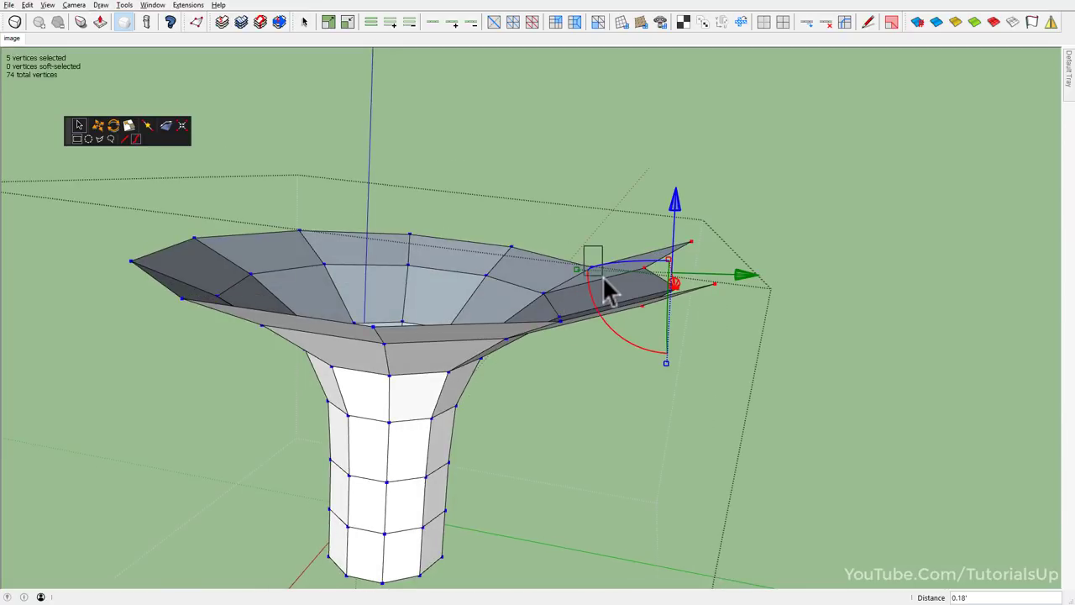
pyautogui.moveTo(602, 280); pyautogui.dragTo(644, 471, button='middle')
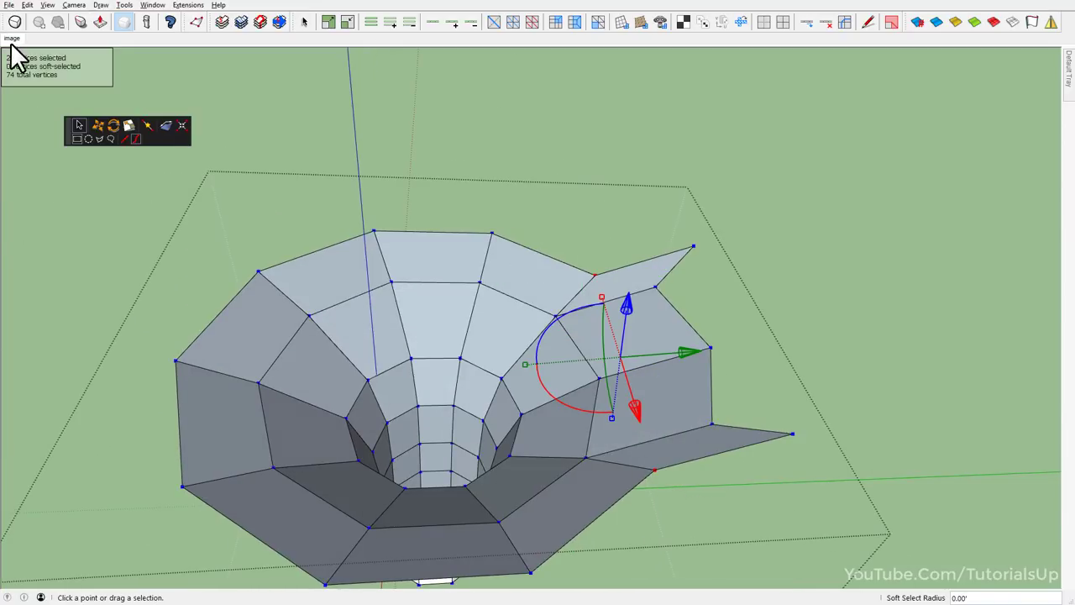
pyautogui.click(12, 38)
pyautogui.moveTo(577, 204); pyautogui.dragTo(570, 156)
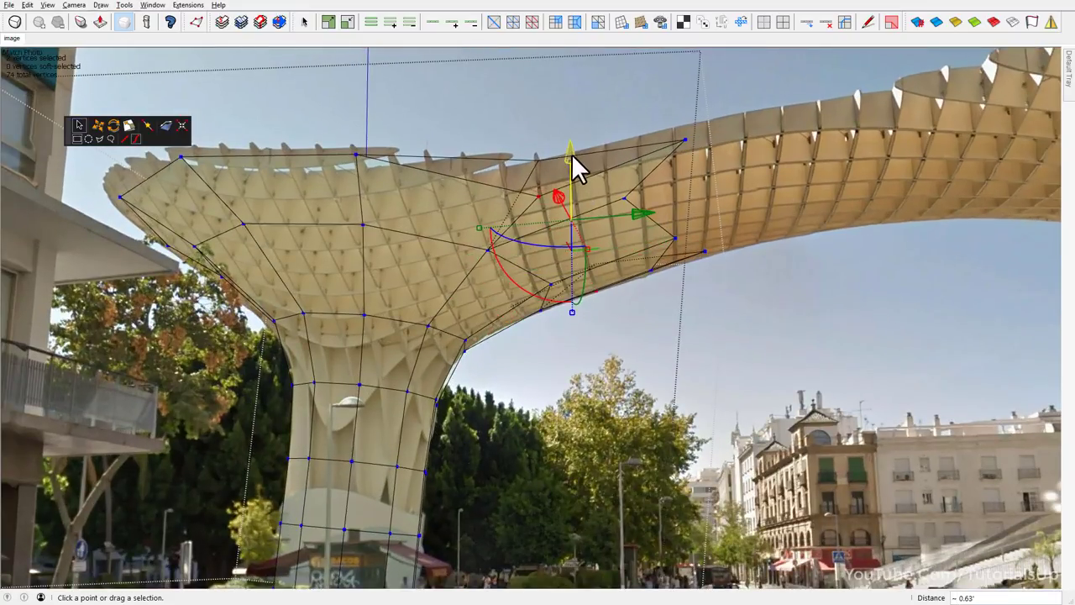
pyautogui.scroll(-3, 589, 185)
pyautogui.scroll(3, 635, 157)
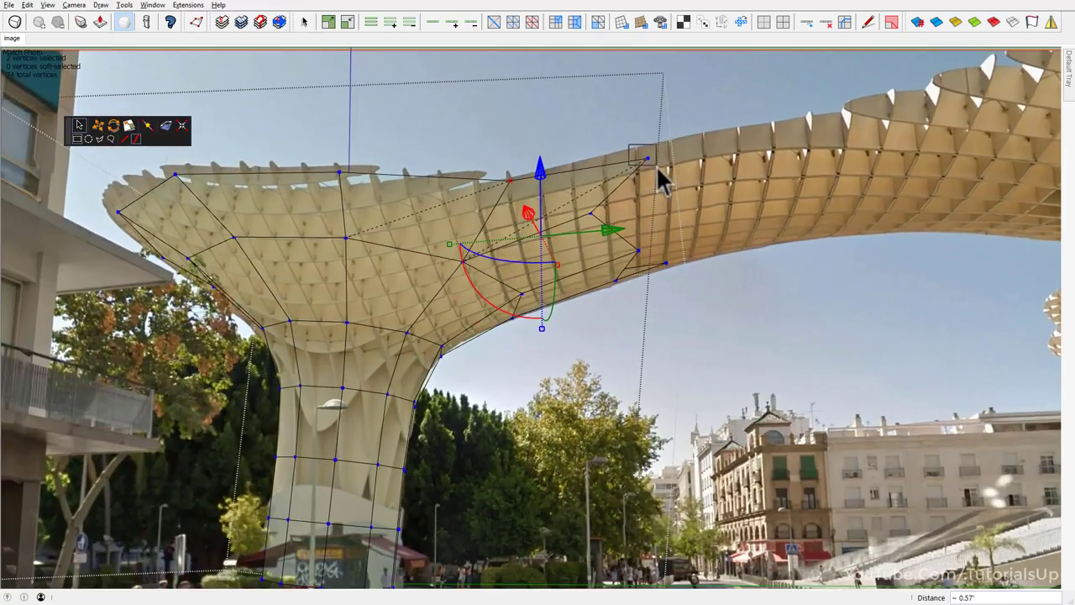
# Scale the arm-end vertices closer together, lift them slightly, and reselect all five.
pyautogui.moveTo(658, 166); pyautogui.dragTo(744, 300)
pyautogui.scroll(3, 753, 320)
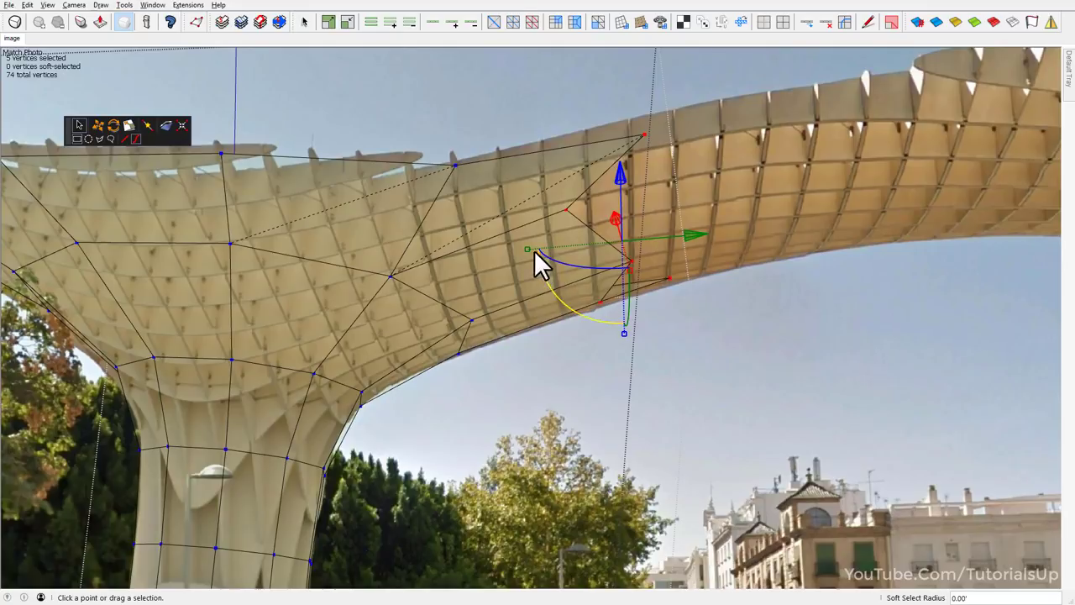
pyautogui.moveTo(535, 251)
pyautogui.mouseDown()
pyautogui.moveTo(635, 265)
pyautogui.moveTo(625, 272)
pyautogui.mouseUp()
pyautogui.scroll(-2, 625, 277)
pyautogui.scroll(-2, 601, 210)
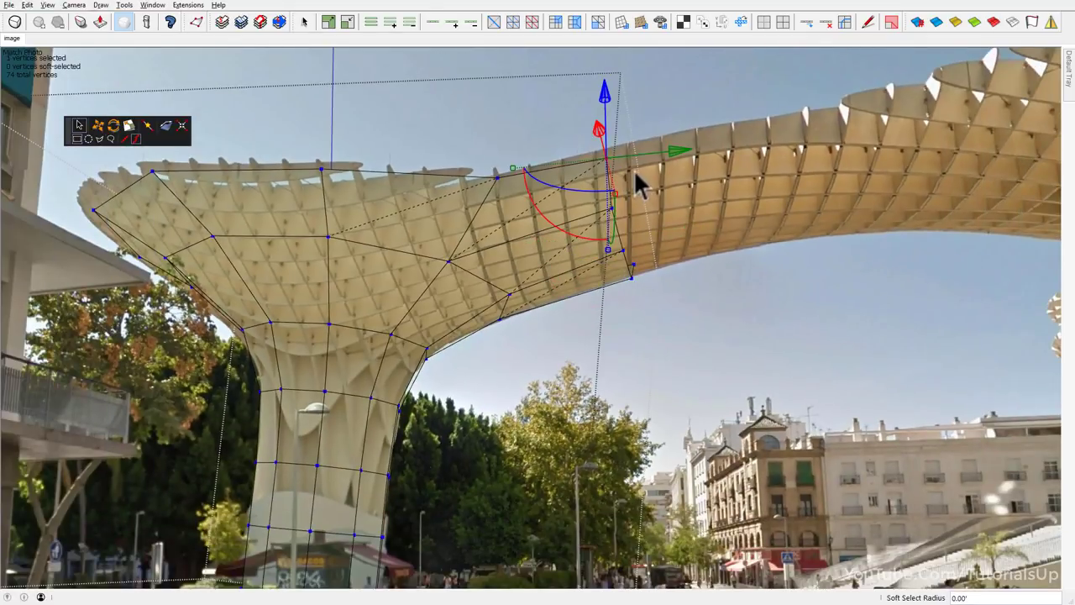
pyautogui.moveTo(626, 252); pyautogui.dragTo(641, 247, button='middle')
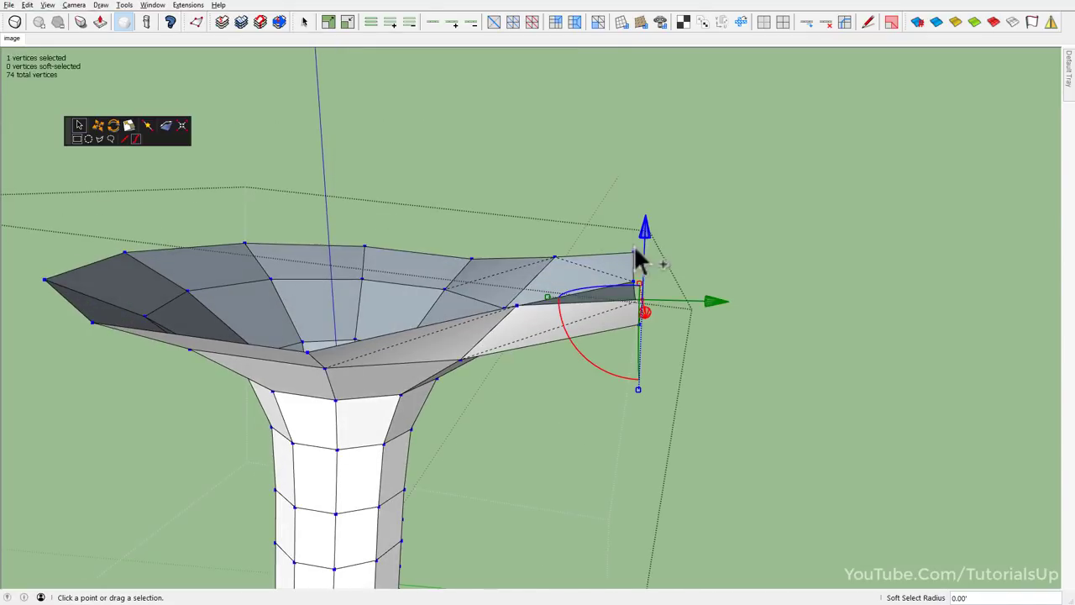
pyautogui.click(6, 39)
pyautogui.moveTo(630, 160); pyautogui.dragTo(624, 143)
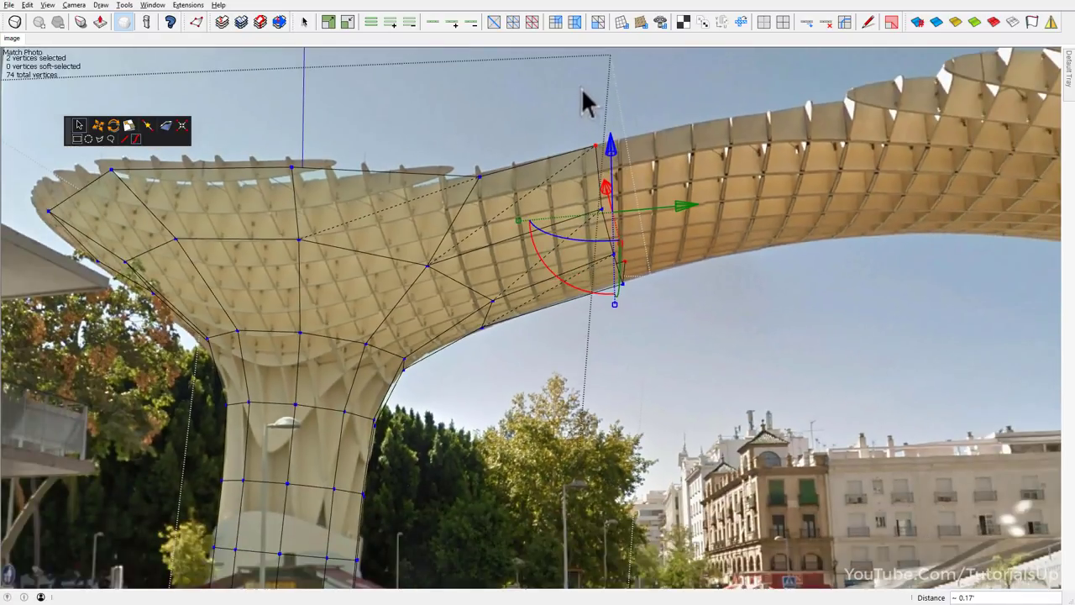
pyautogui.moveTo(585, 102); pyautogui.dragTo(748, 363)
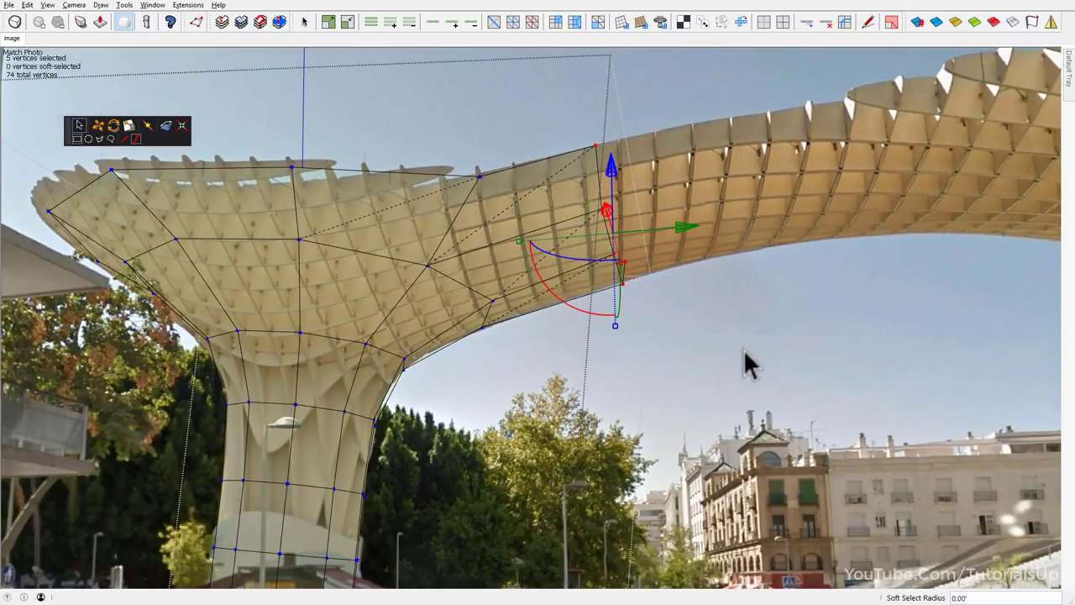
# Extrude the arm end further along the green axis and raise it to follow the curve.
pyautogui.moveTo(677, 225); pyautogui.dragTo(859, 231)
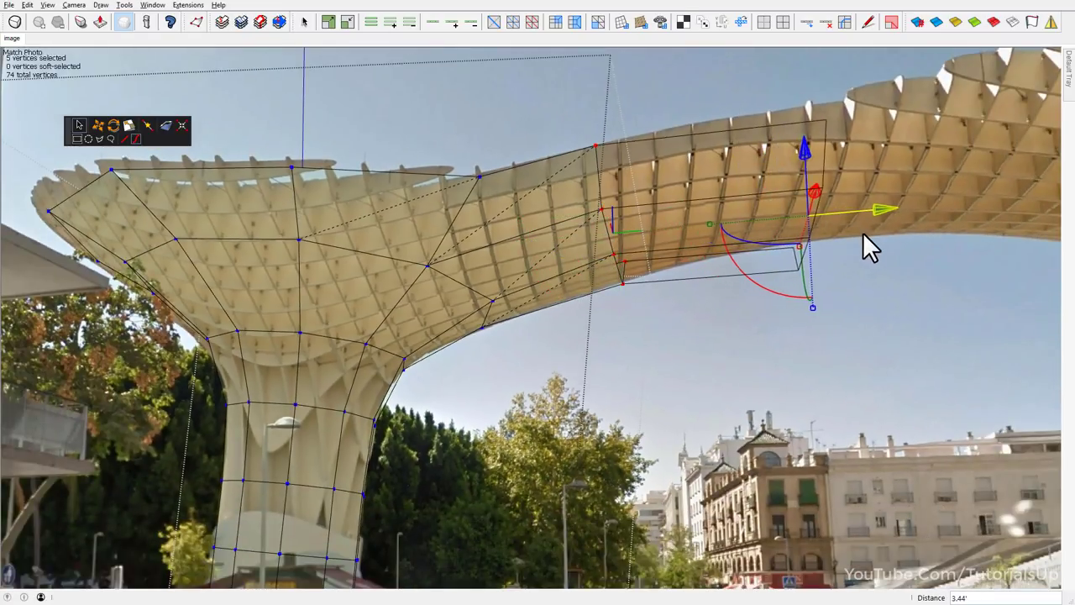
pyautogui.moveTo(803, 153); pyautogui.dragTo(804, 133)
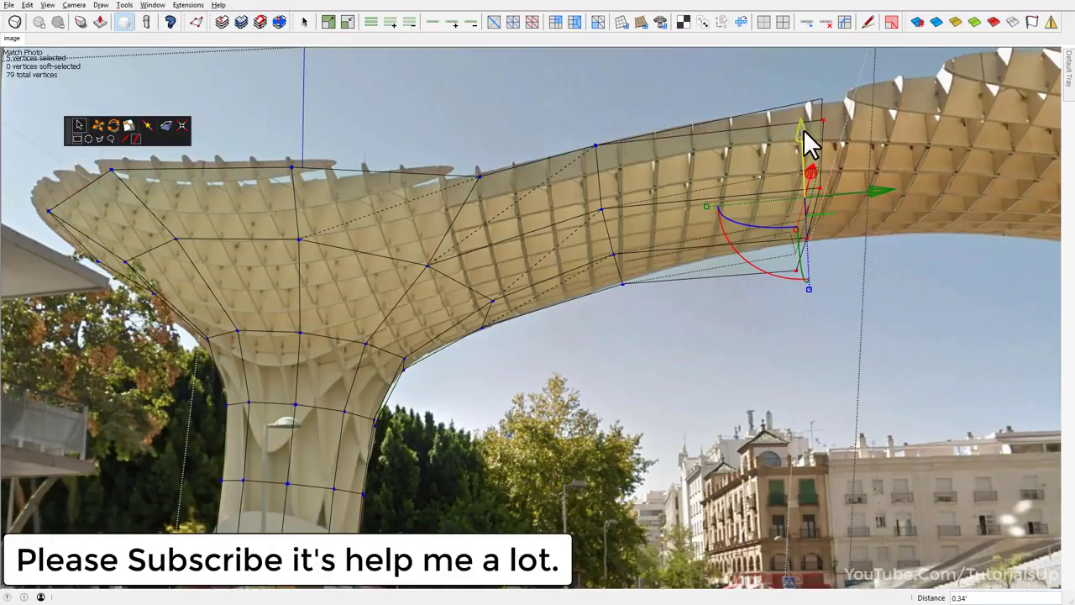
pyautogui.scroll(-2, 792, 173)
# Orbit around the model and select the funnel's top rim edges.
pyautogui.moveTo(696, 168)
pyautogui.mouseDown(button='middle')
pyautogui.moveTo(543, 496)
pyautogui.moveTo(706, 311)
pyautogui.mouseUp(button='middle')
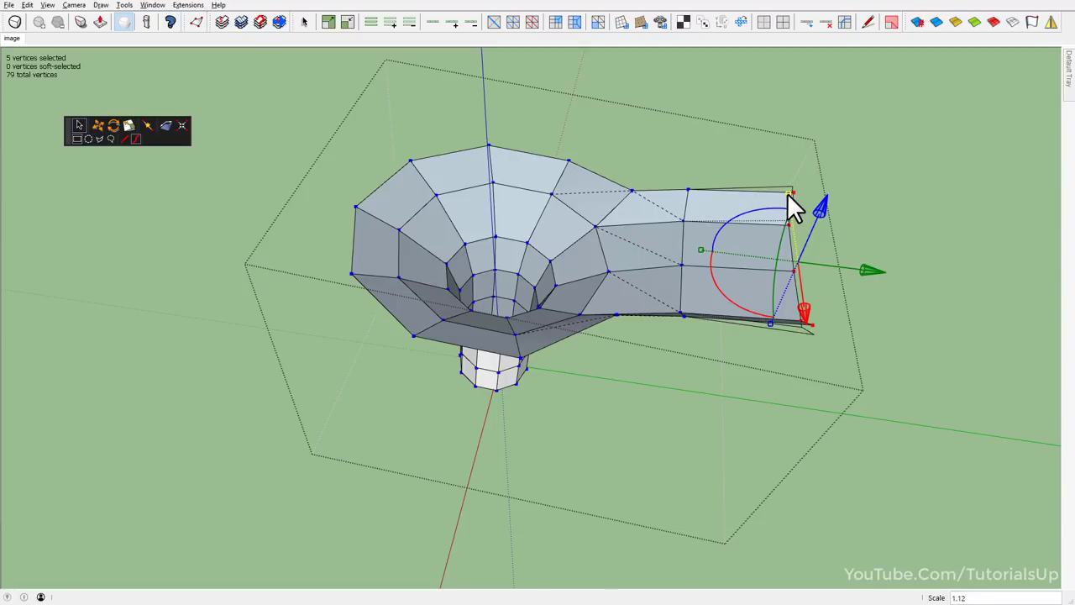
pyautogui.moveTo(787, 193)
pyautogui.mouseDown(button='middle')
pyautogui.moveTo(697, 108)
pyautogui.moveTo(488, 56)
pyautogui.moveTo(763, 173)
pyautogui.moveTo(460, 177)
pyautogui.mouseUp(button='middle')
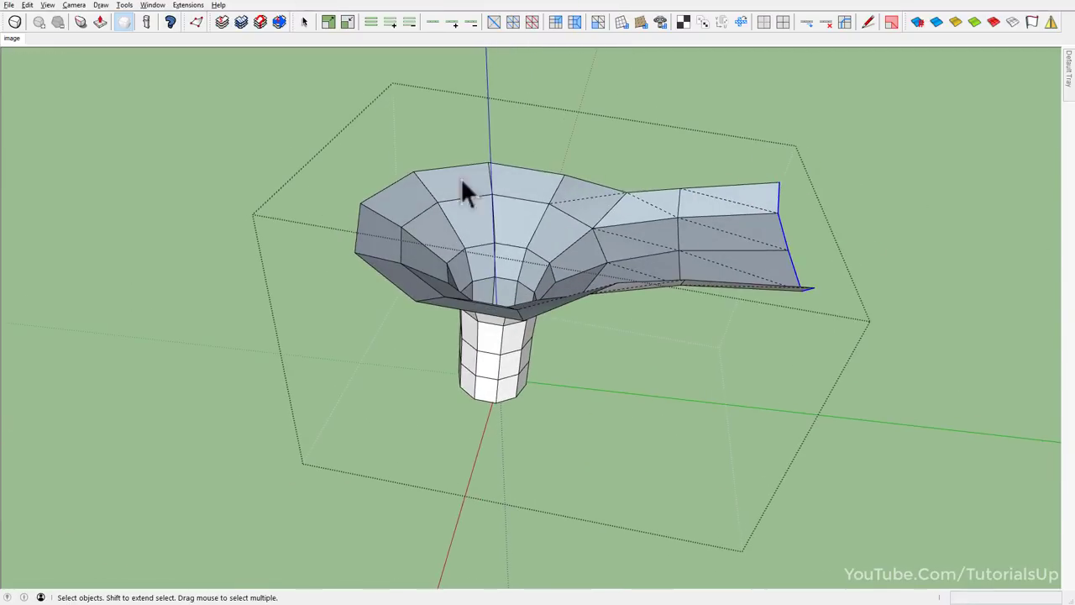
pyautogui.moveTo(592, 184); pyautogui.dragTo(496, 278, button='middle')
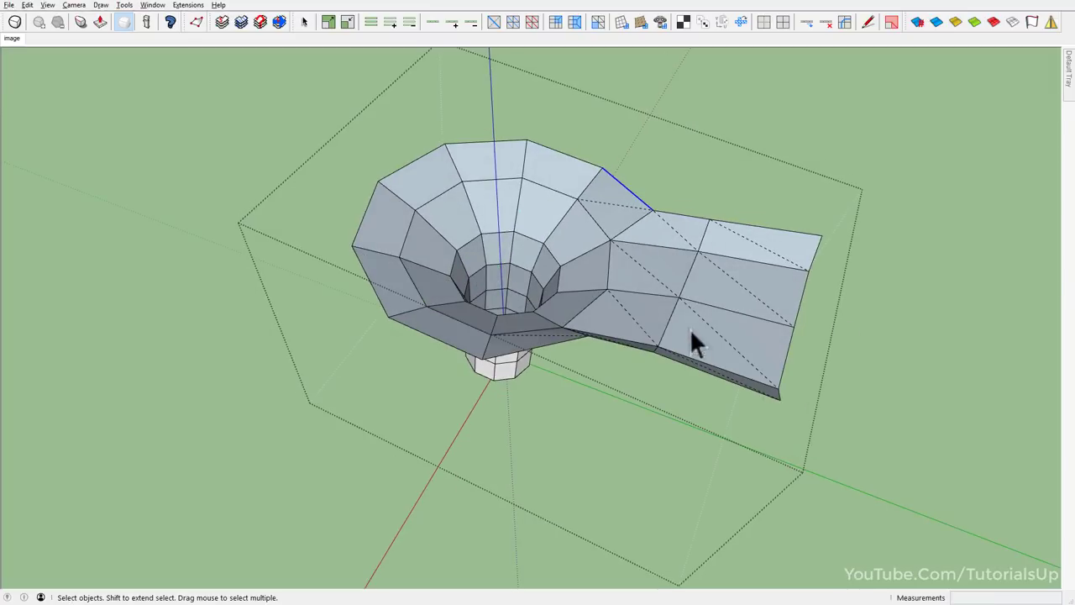
pyautogui.click(444, 21)
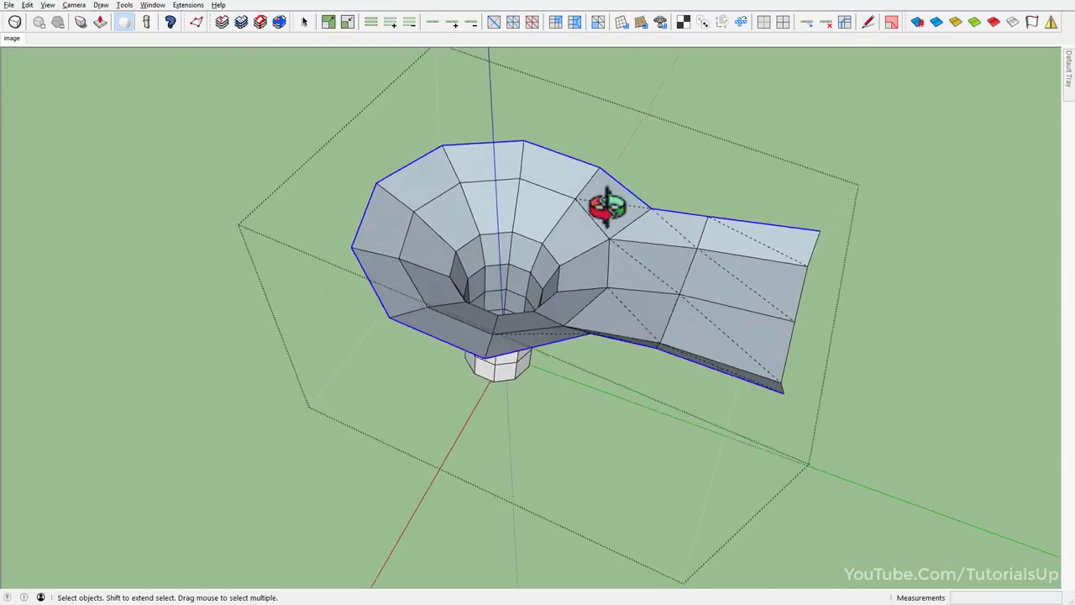
pyautogui.moveTo(605, 204); pyautogui.dragTo(790, 336, button='middle')
pyautogui.moveTo(641, 130); pyautogui.dragTo(423, 113, button='middle')
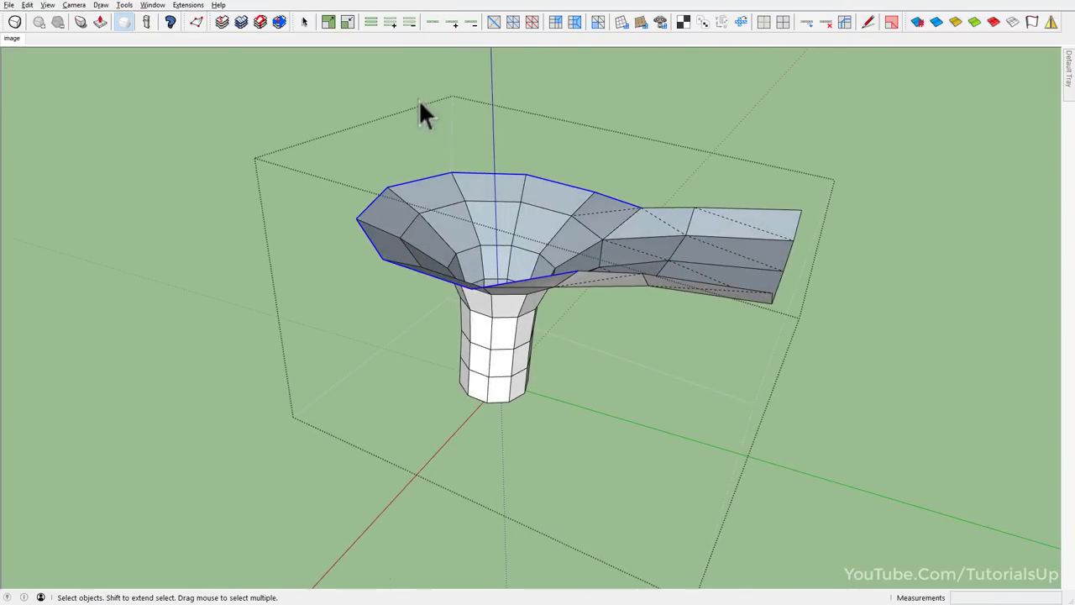
pyautogui.scroll(2, 643, 233)
# Extrude the rim vertices upward and scale them into a flat outer ring, then inspect the bowl from several angles.
pyautogui.moveTo(468, 167); pyautogui.dragTo(468, 153)
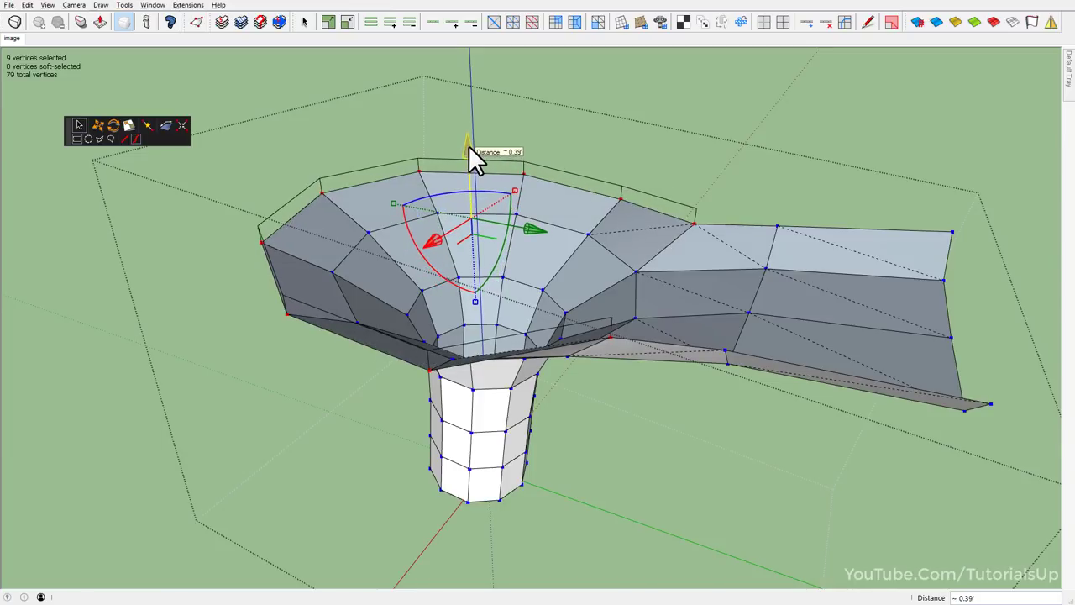
pyautogui.keyDown('ctrl'); pyautogui.moveTo(468, 147); pyautogui.dragTo(470, 137); pyautogui.keyUp('ctrl')
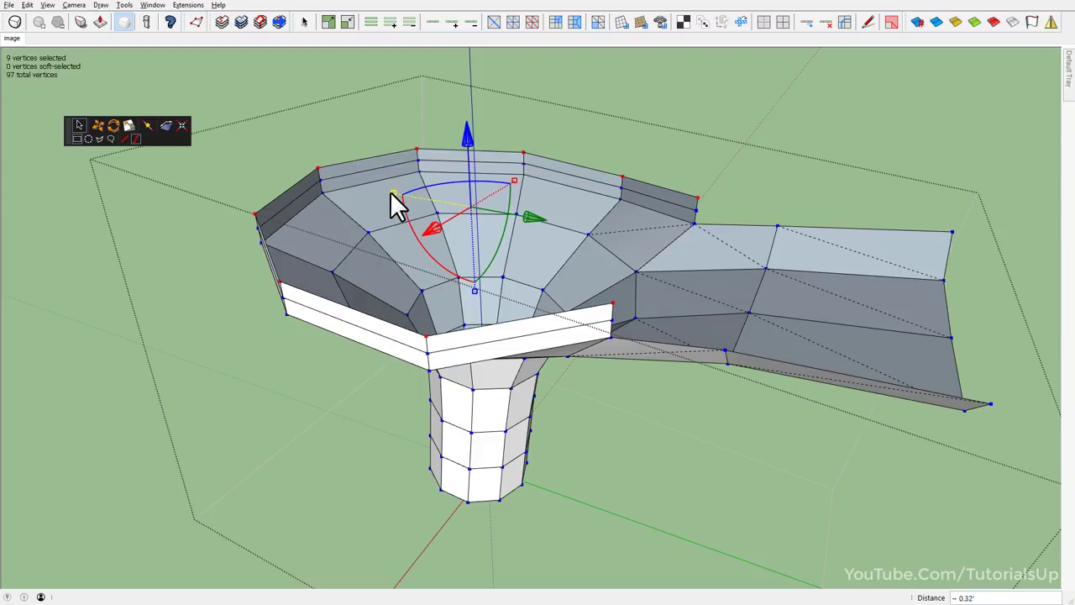
pyautogui.moveTo(400, 204)
pyautogui.mouseDown()
pyautogui.moveTo(415, 194)
pyautogui.moveTo(421, 204)
pyautogui.mouseUp()
pyautogui.moveTo(420, 204)
pyautogui.mouseDown(button='middle')
pyautogui.moveTo(444, 193)
pyautogui.moveTo(468, 156)
pyautogui.mouseUp(button='middle')
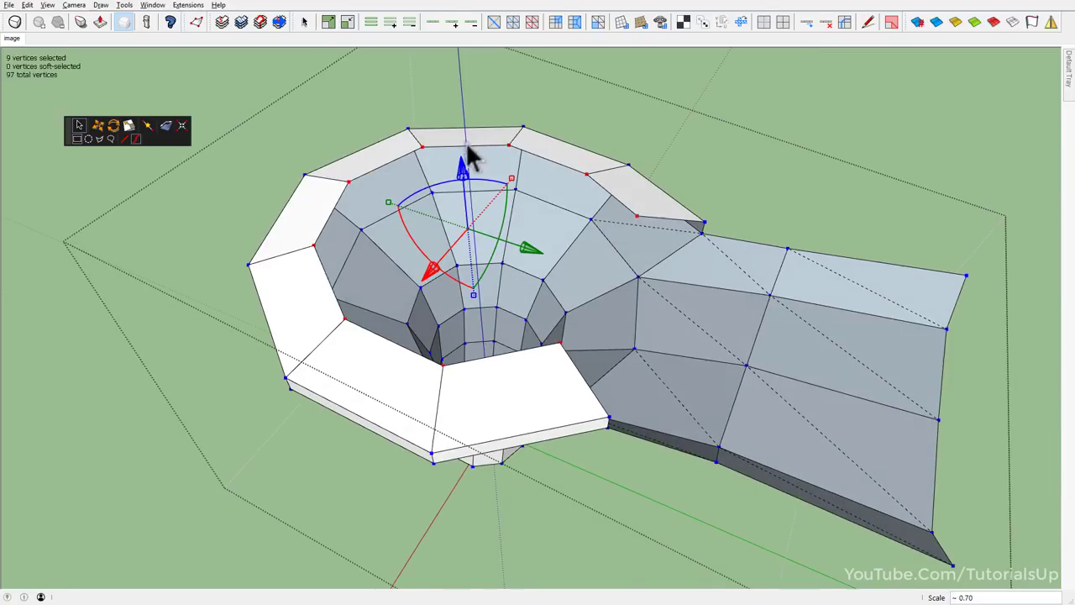
pyautogui.moveTo(473, 211); pyautogui.dragTo(361, 77, button='middle')
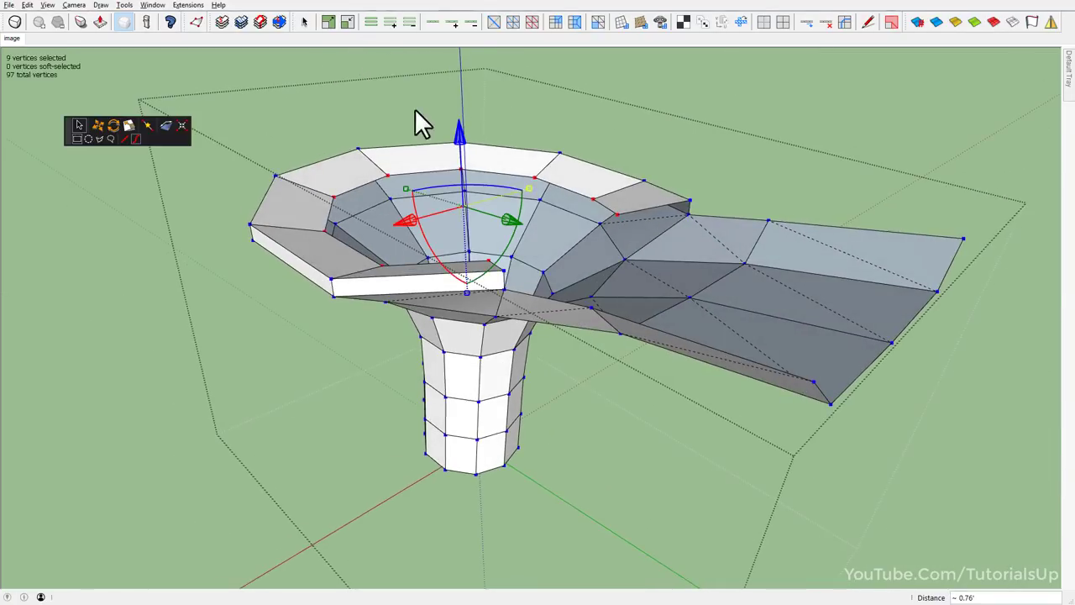
pyautogui.moveTo(420, 125); pyautogui.dragTo(467, 218, button='middle')
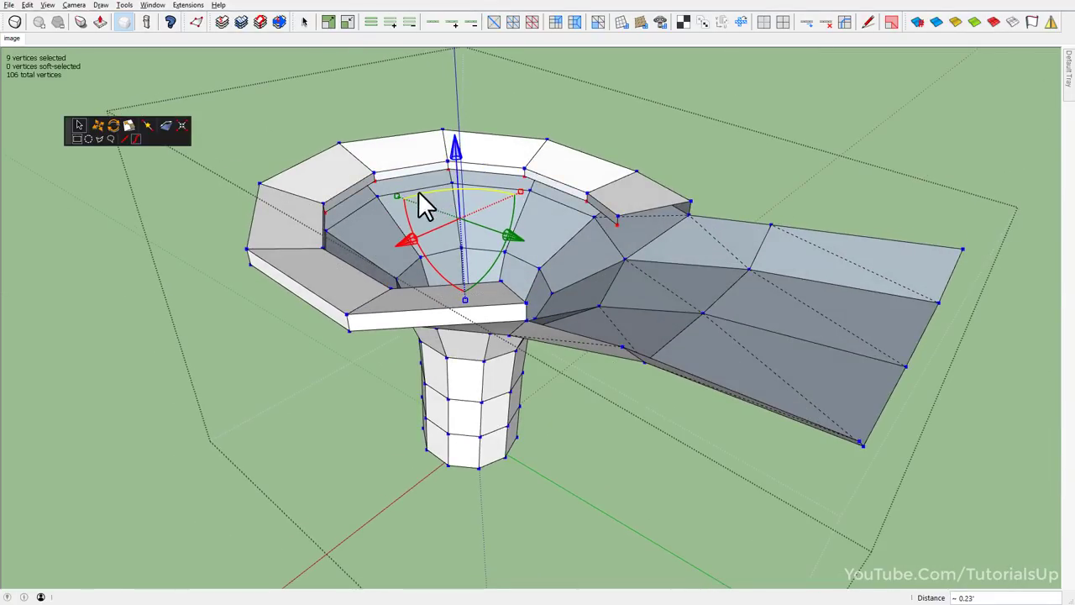
pyautogui.moveTo(426, 200)
pyautogui.mouseDown(button='middle')
pyautogui.moveTo(456, 279)
pyautogui.moveTo(729, 259)
pyautogui.moveTo(538, 293)
pyautogui.moveTo(512, 252)
pyautogui.moveTo(607, 413)
pyautogui.moveTo(608, 402)
pyautogui.mouseUp(button='middle')
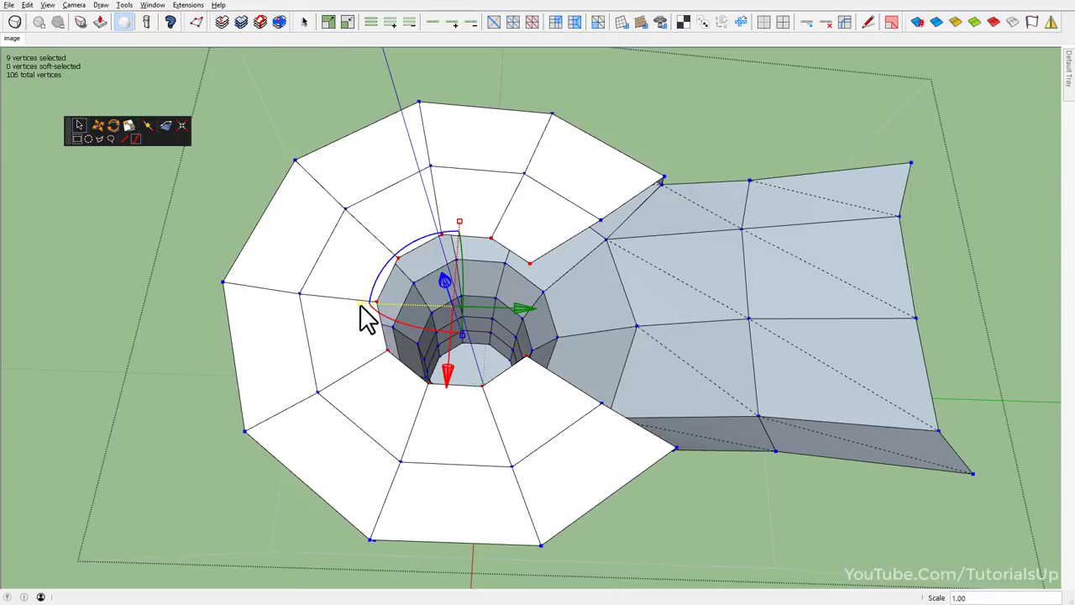
pyautogui.moveTo(372, 311); pyautogui.dragTo(336, 228, button='middle')
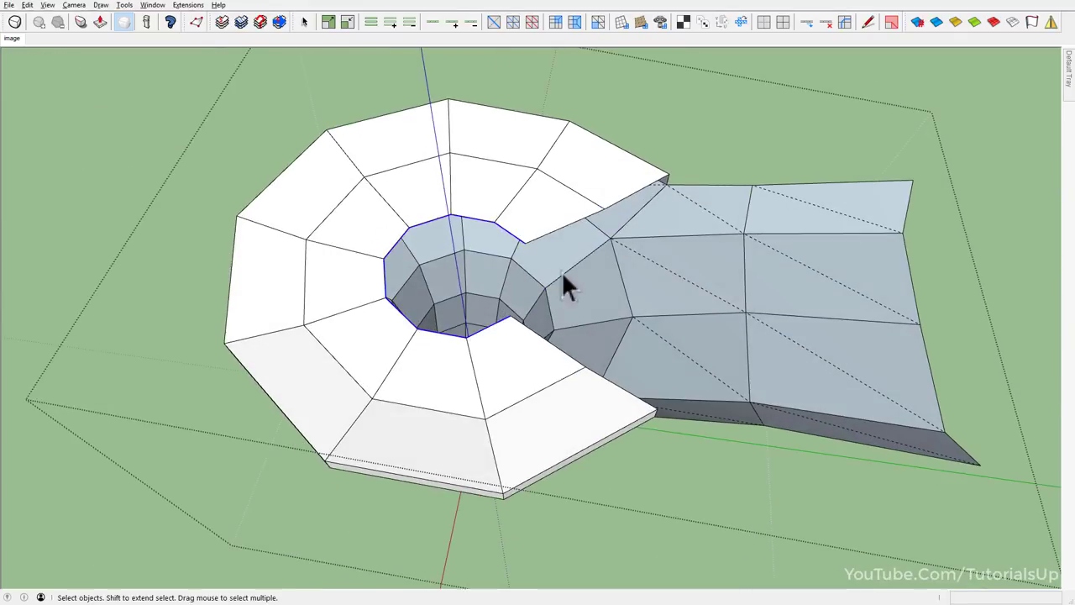
pyautogui.moveTo(565, 286)
pyautogui.mouseDown(button='middle')
pyautogui.moveTo(751, 180)
pyautogui.moveTo(660, 434)
pyautogui.moveTo(574, 308)
pyautogui.moveTo(546, 319)
pyautogui.moveTo(560, 324)
pyautogui.moveTo(437, 228)
pyautogui.moveTo(412, 266)
pyautogui.mouseUp(button='middle')
# Look down into the bowl hole and divide the edge beside it into segments.
pyautogui.press('l')
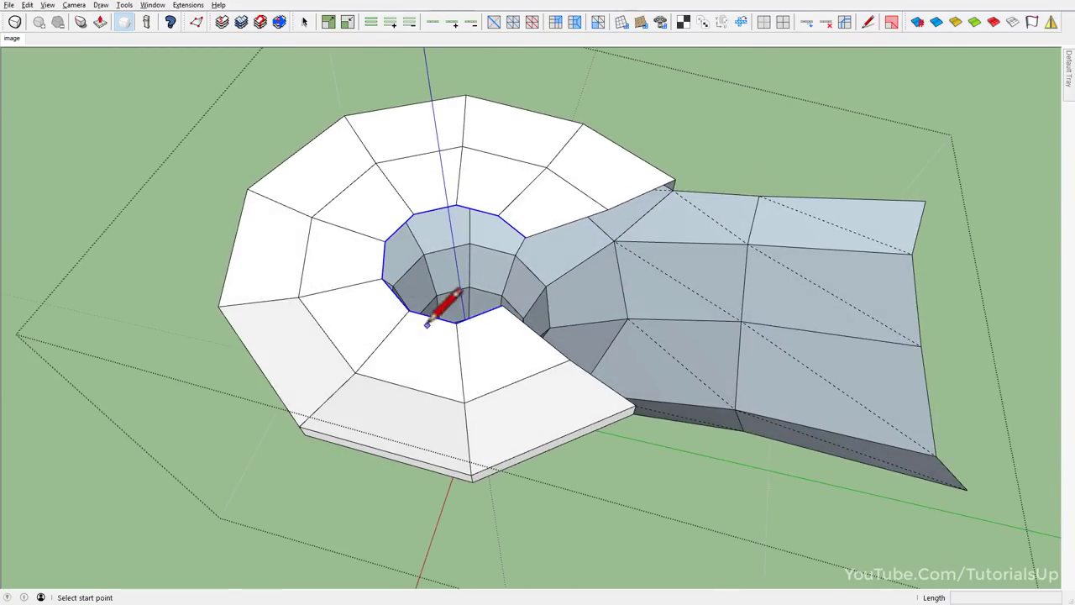
pyautogui.moveTo(444, 300); pyautogui.dragTo(569, 331, button='middle')
pyautogui.scroll(3, 521, 261)
pyautogui.scroll(2, 576, 305)
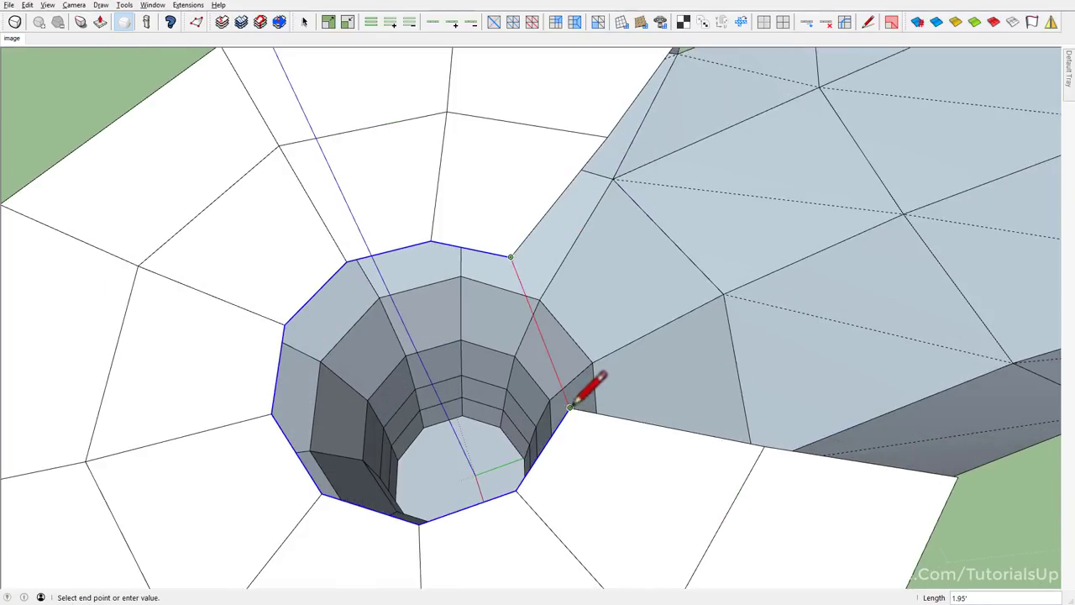
pyautogui.moveTo(588, 378); pyautogui.dragTo(591, 297, button='middle')
pyautogui.press('space')
pyautogui.click(581, 324)
pyautogui.rightClick(582, 324)
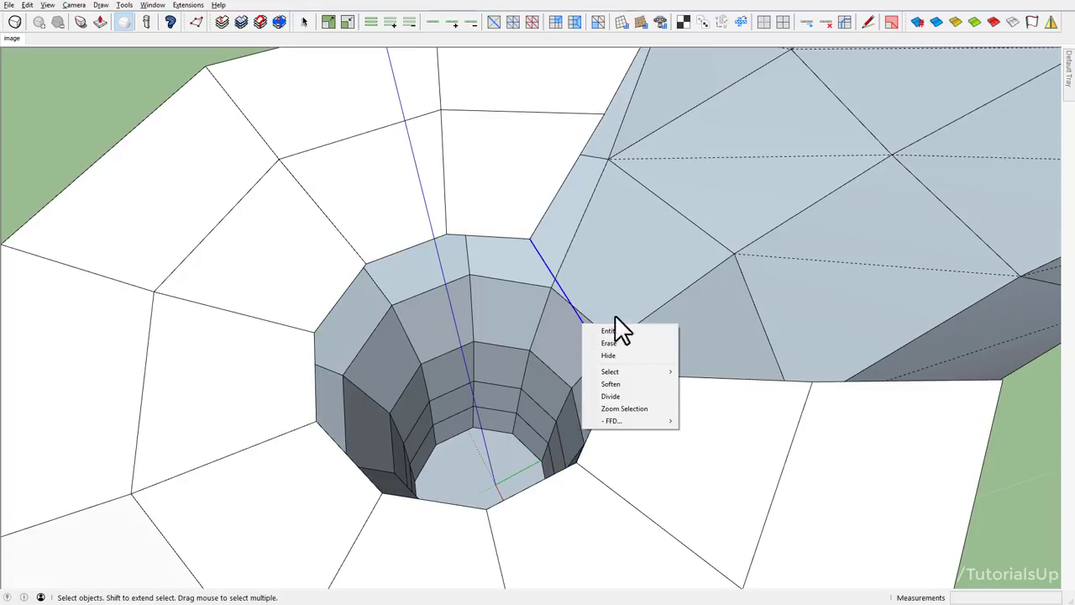
pyautogui.click(624, 393)
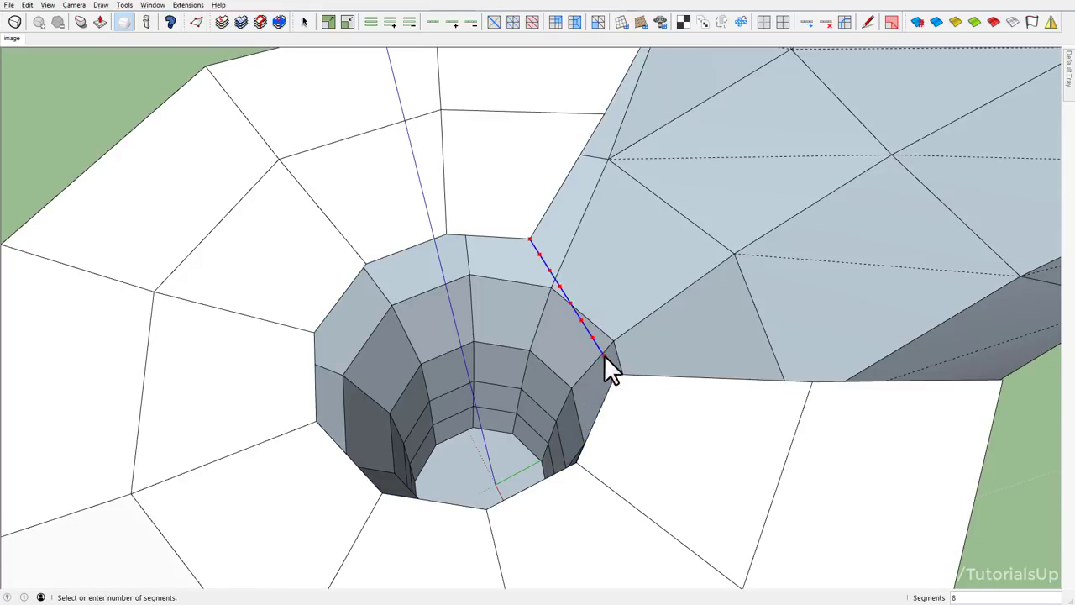
pyautogui.click(575, 315)
pyautogui.doubleClick(585, 306)
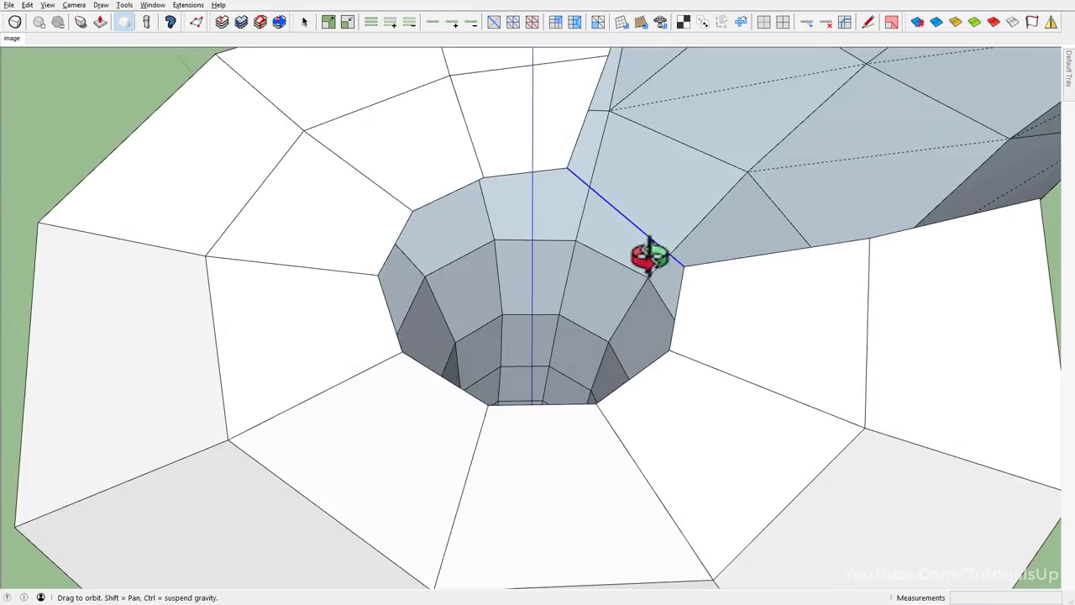
pyautogui.moveTo(585, 306)
pyautogui.mouseDown(button='middle')
pyautogui.moveTo(626, 202)
pyautogui.moveTo(679, 300)
pyautogui.mouseUp(button='middle')
pyautogui.press('space')
# Draw an edge across the hole from rim to rim and divide it into 3 segments.
pyautogui.press('l')
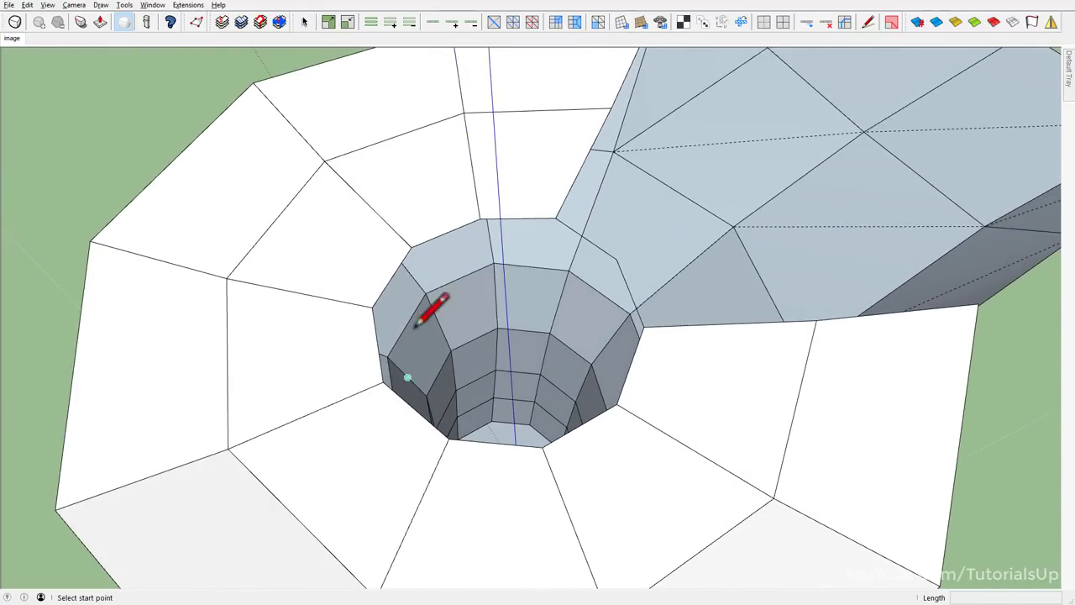
pyautogui.click(383, 386)
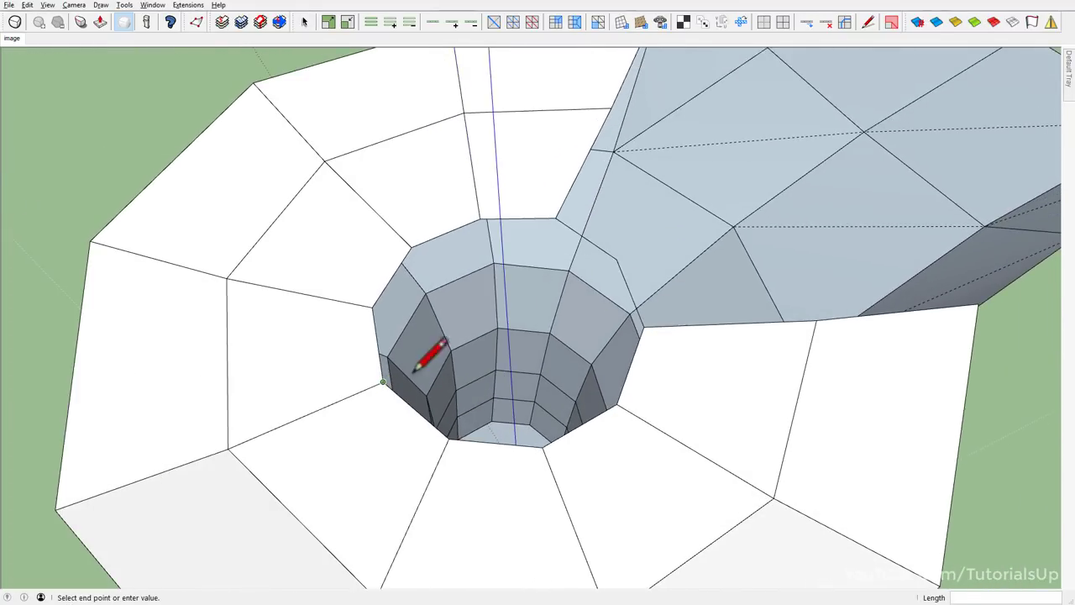
pyautogui.click(630, 254)
pyautogui.moveTo(630, 253); pyautogui.dragTo(703, 243, button='middle')
pyautogui.press('space')
pyautogui.click(631, 232)
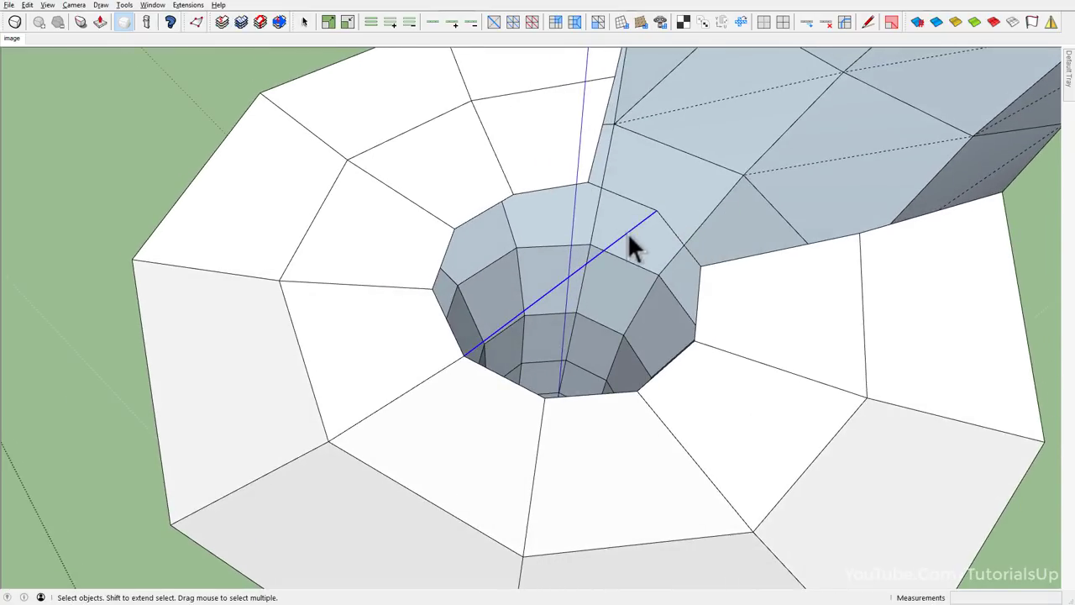
pyautogui.rightClick(631, 235)
pyautogui.click(651, 306)
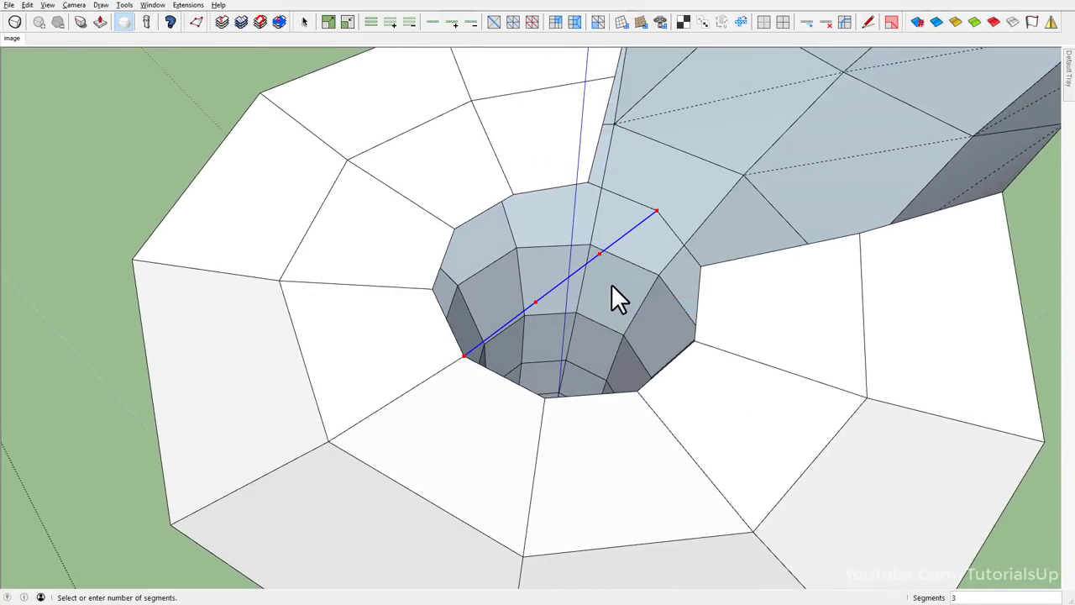
# Accept the three-segment division and draw lines from the division points to the hole-rim vertices.
pyautogui.click(612, 284)
pyautogui.press('l')
pyautogui.click(694, 341)
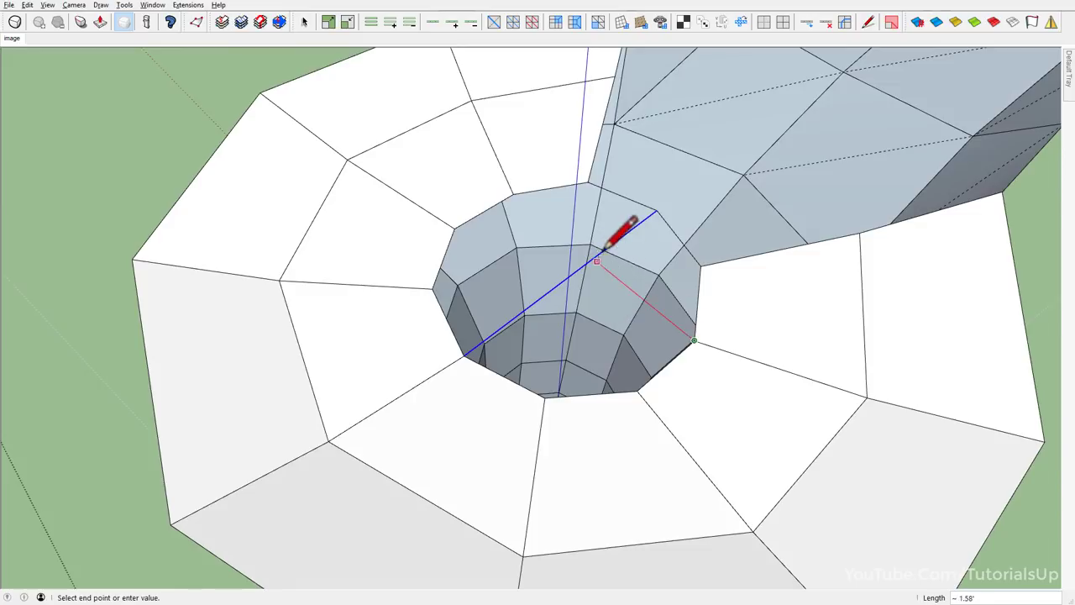
pyautogui.click(599, 253)
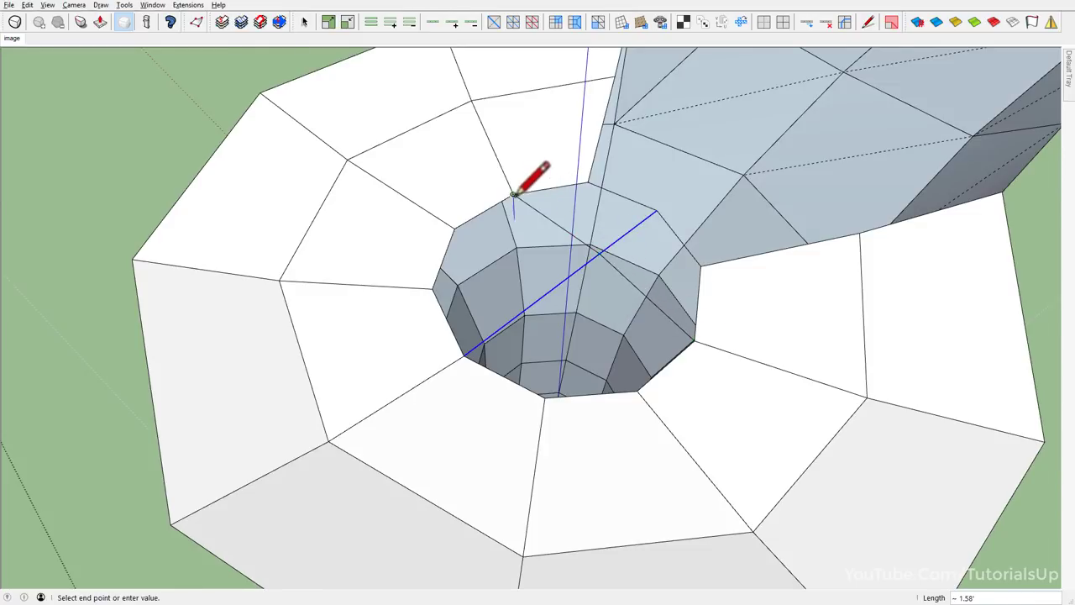
pyautogui.click(536, 301)
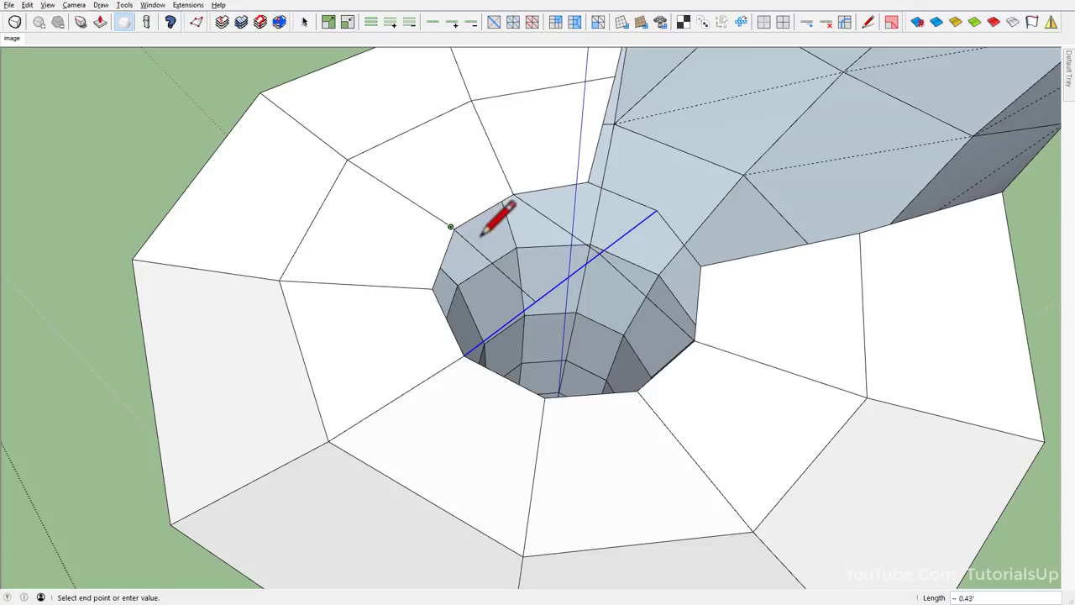
pyautogui.click(535, 300)
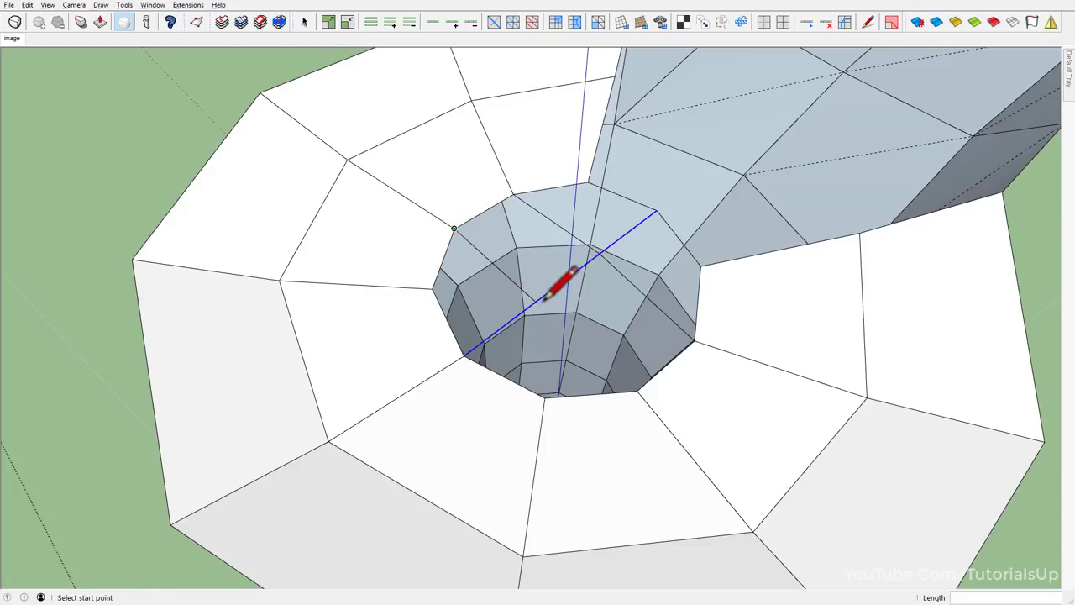
pyautogui.click(535, 301)
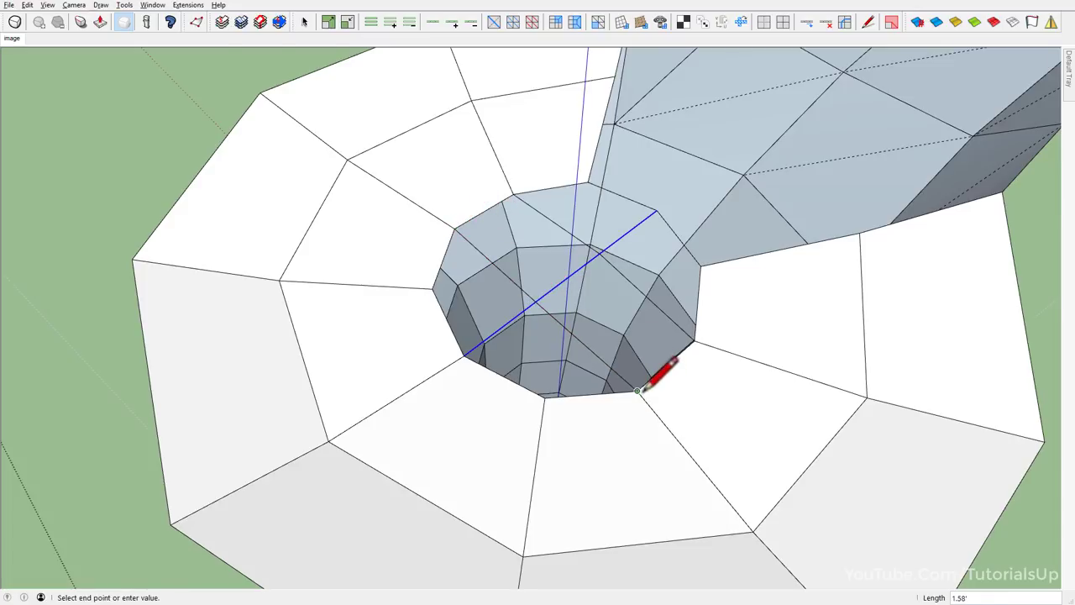
pyautogui.click(638, 390)
# Add edges from the rim and bowl vertices to the cross edge, capping the hole with faces.
pyautogui.moveTo(637, 391); pyautogui.dragTo(563, 390, button='middle')
pyautogui.click(474, 308)
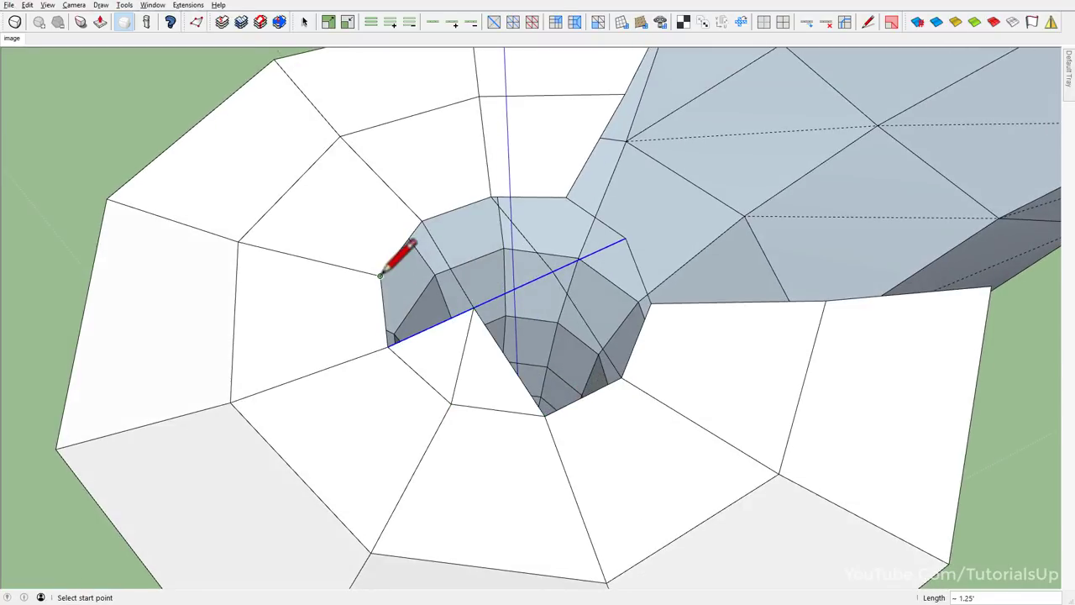
pyautogui.click(492, 299)
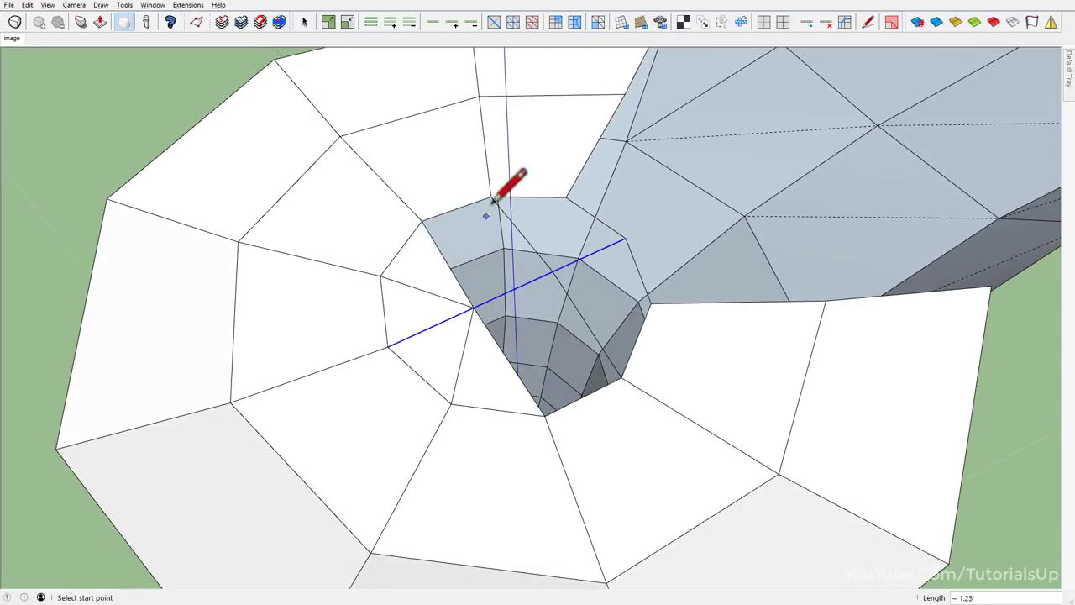
pyautogui.click(477, 304)
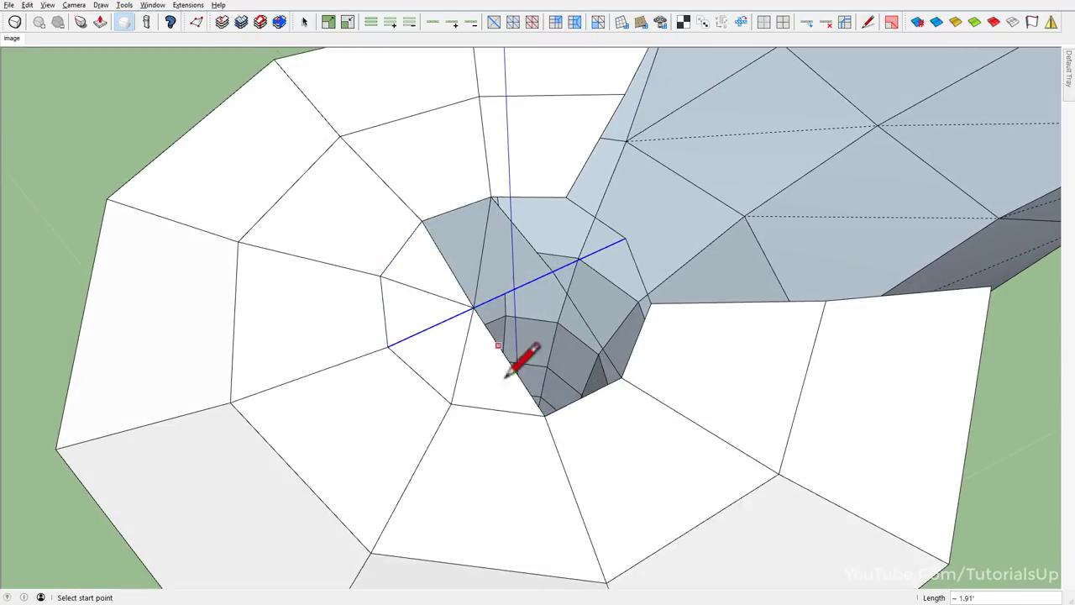
pyautogui.click(548, 411)
pyautogui.click(556, 274)
pyautogui.click(566, 197)
pyautogui.click(557, 267)
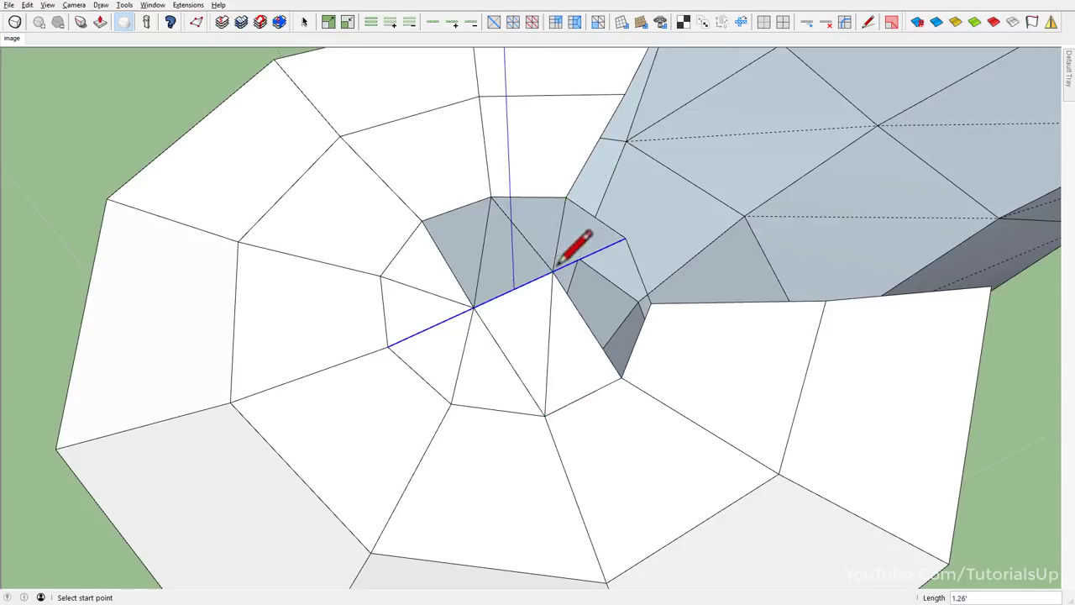
pyautogui.click(651, 302)
pyautogui.click(578, 261)
# Erase the stray quad diagonal and draw an edge to close the remaining open face.
pyautogui.moveTo(619, 289); pyautogui.dragTo(400, 325, button='middle')
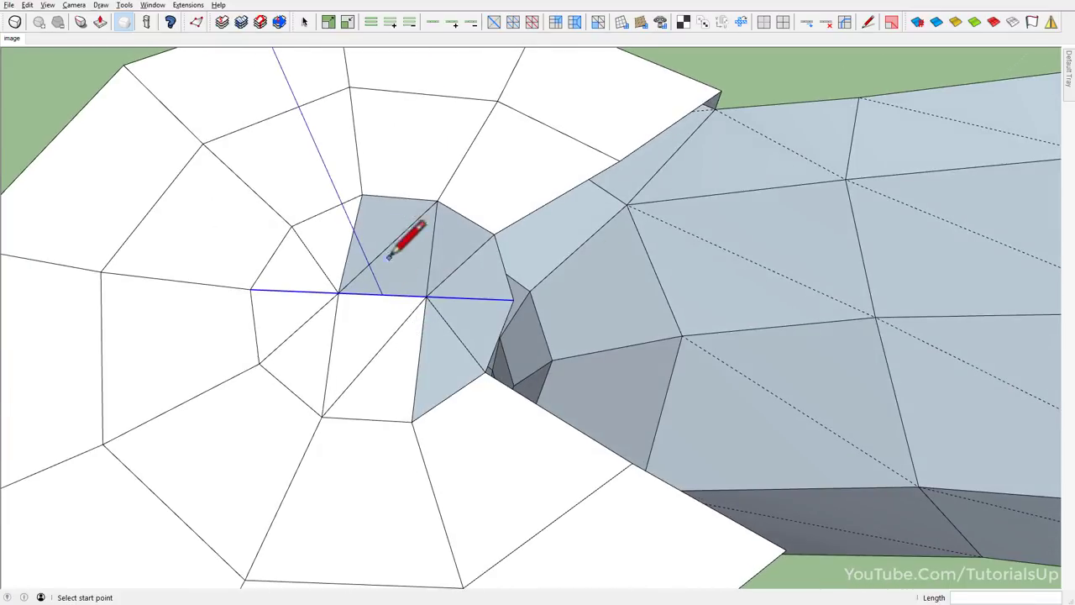
pyautogui.scroll(-2, 388, 257)
pyautogui.scroll(2, 408, 216)
pyautogui.click(494, 22)
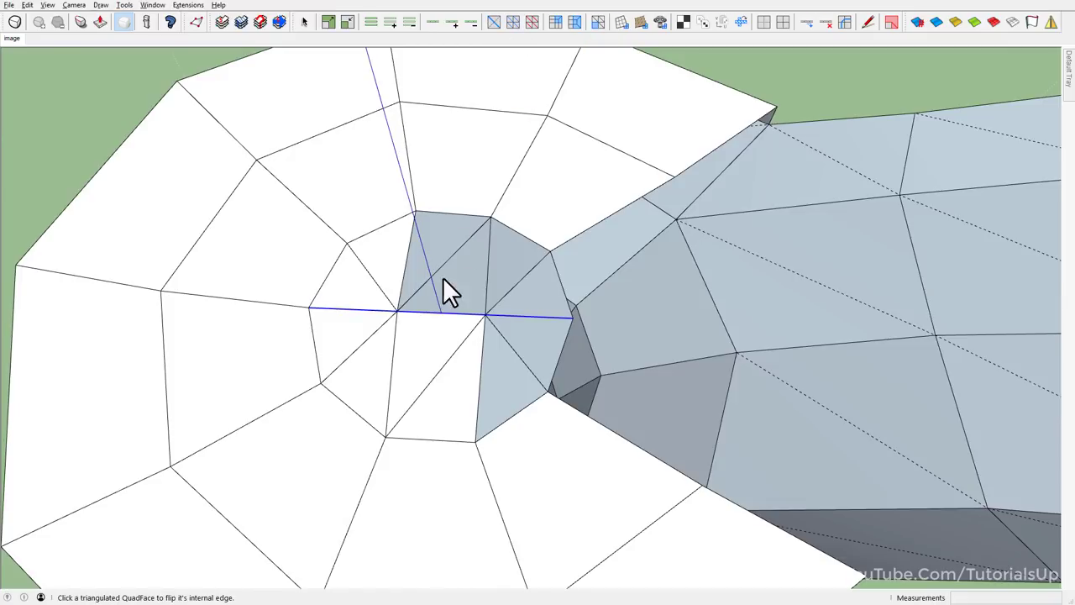
pyautogui.press('e')
pyautogui.click(441, 268)
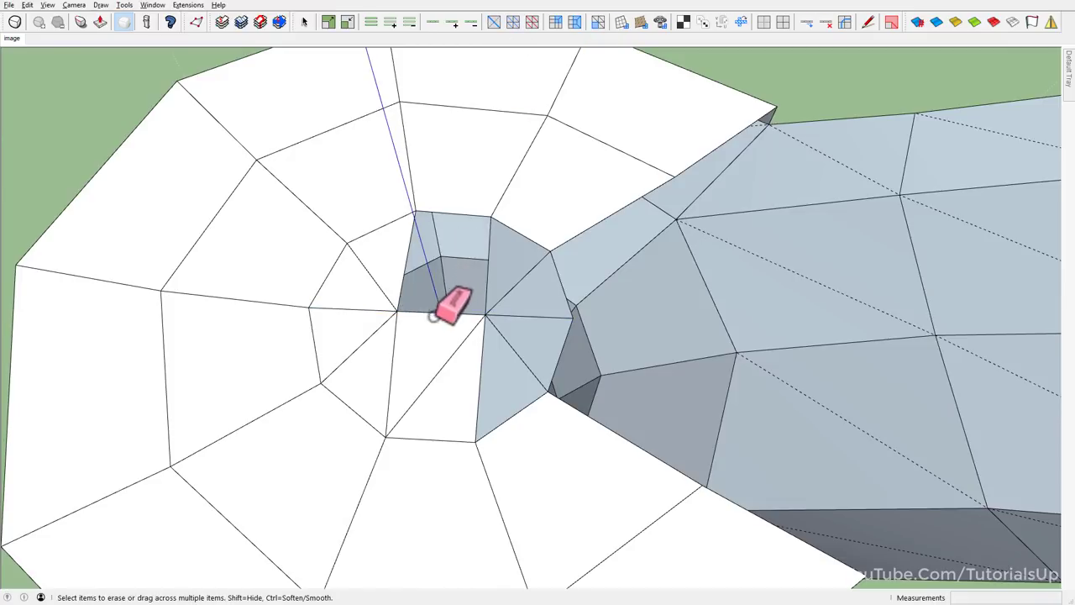
pyautogui.press('l')
pyautogui.click(395, 316)
pyautogui.click(414, 211)
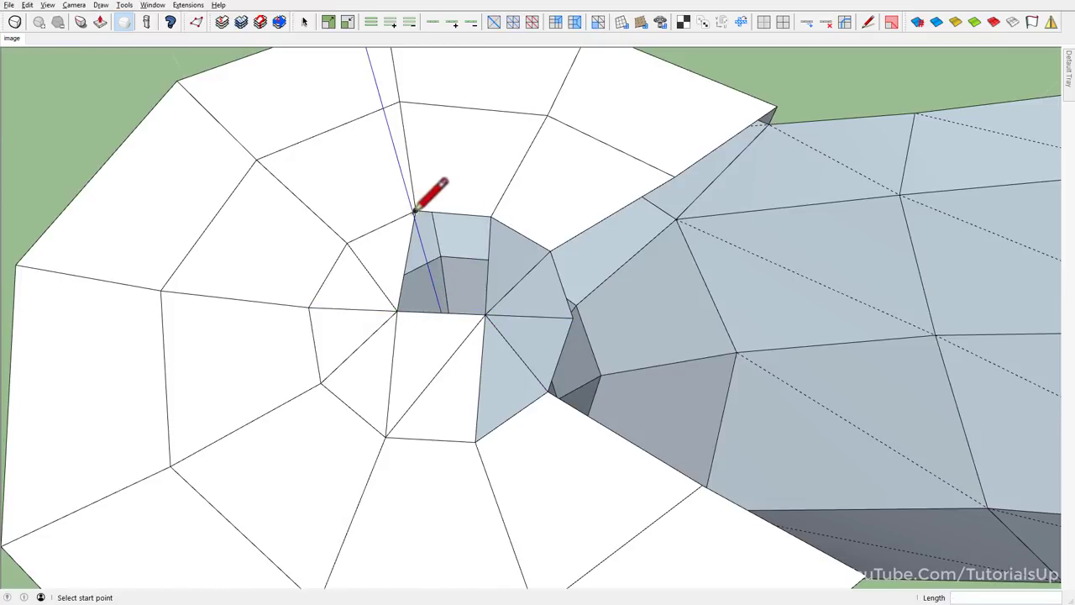
pyautogui.click(414, 211)
# Soften the dividing edges across the funnel centre with Eraser+Ctrl.
pyautogui.press('e')
pyautogui.press('space')
pyautogui.scroll(-5, 533, 344)
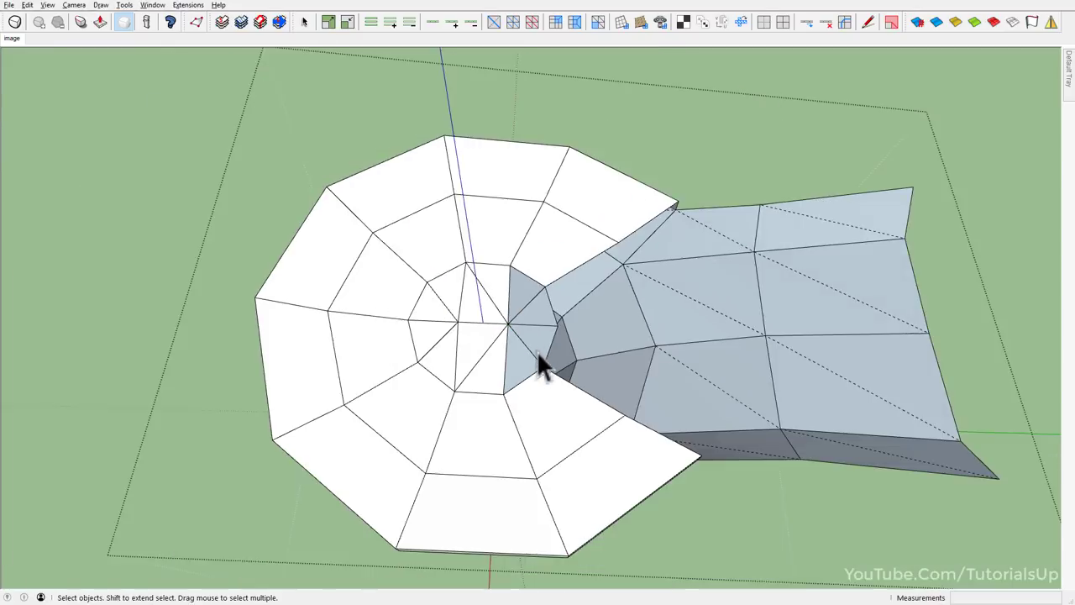
pyautogui.moveTo(536, 351); pyautogui.dragTo(382, 225, button='middle')
pyautogui.scroll(5, 427, 300)
pyautogui.press('e')
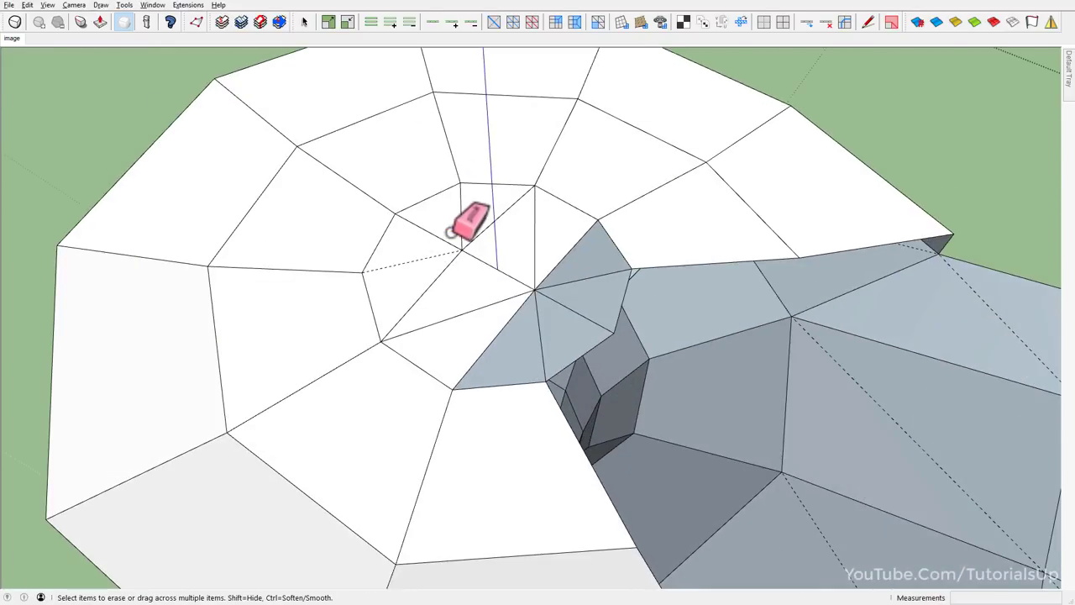
pyautogui.moveTo(476, 227)
pyautogui.keyDown('ctrl'); pyautogui.mouseDown()
pyautogui.moveTo(530, 256)
pyautogui.moveTo(502, 294)
pyautogui.moveTo(578, 340)
pyautogui.mouseUp(); pyautogui.keyUp('ctrl')
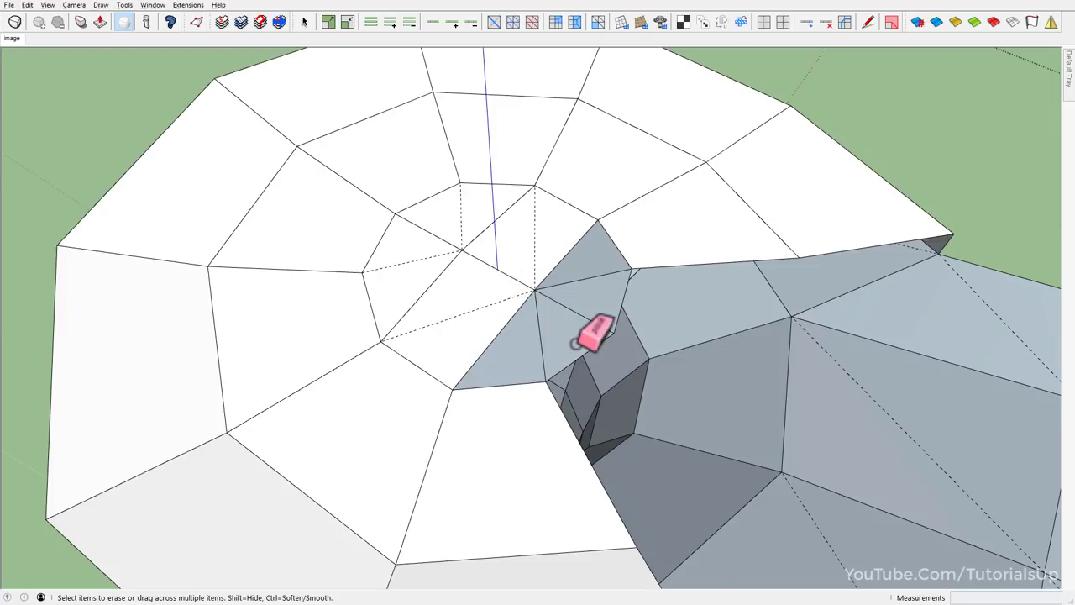
pyautogui.scroll(-3, 551, 319)
pyautogui.scroll(2, 551, 320)
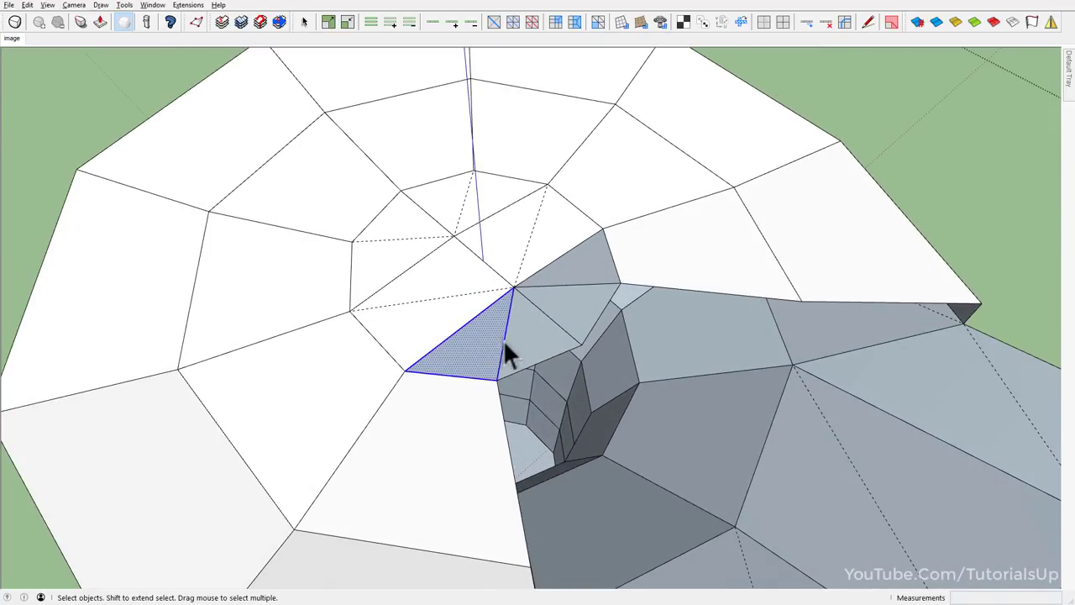
# Reverse the new cap faces so they show white.
pyautogui.rightClick(583, 278)
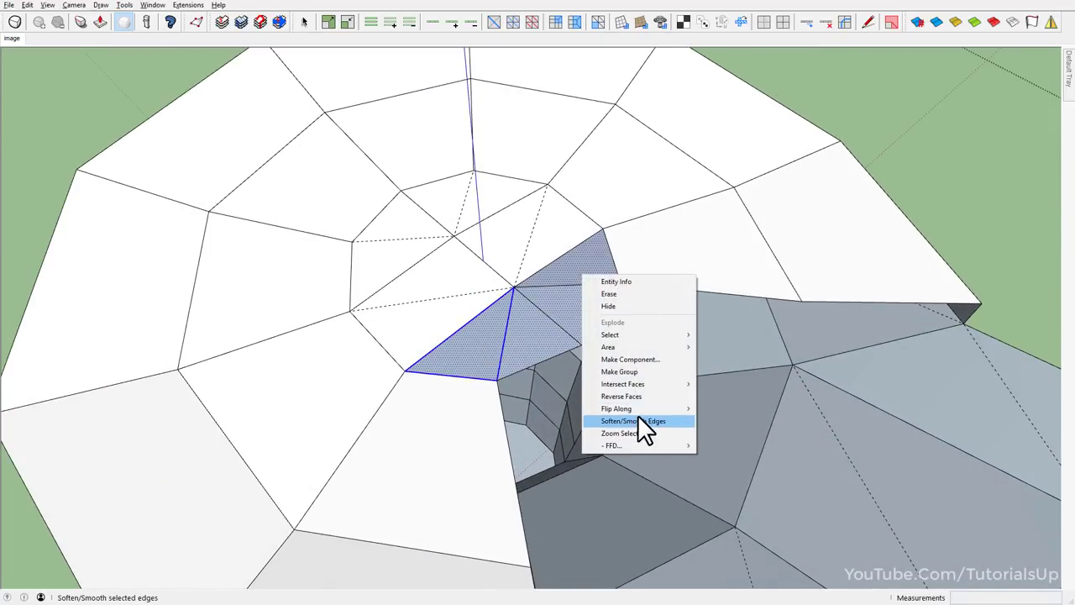
pyautogui.click(640, 393)
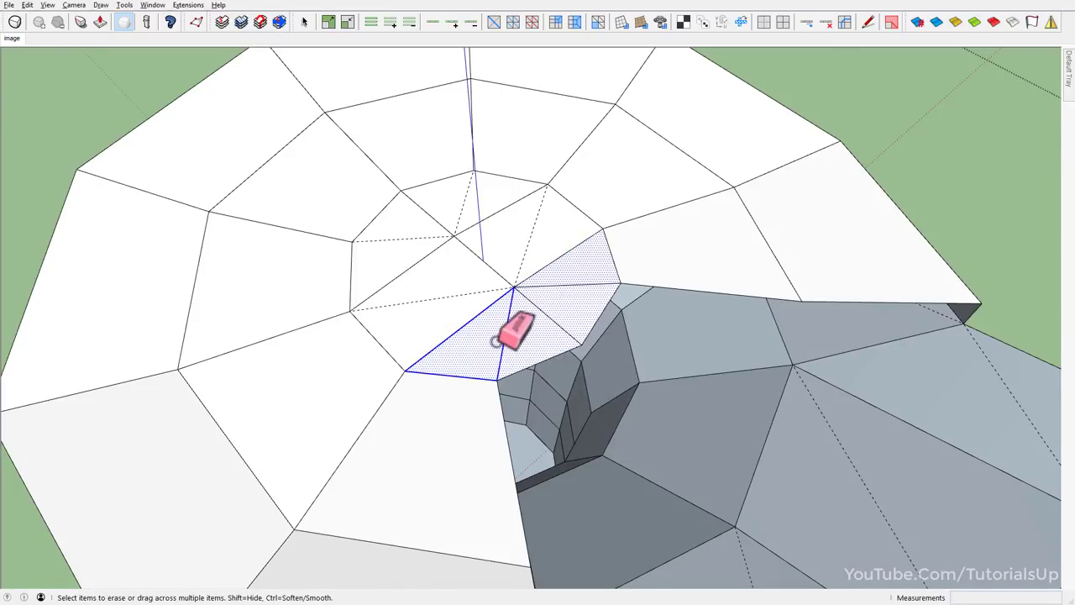
pyautogui.press('Escape')
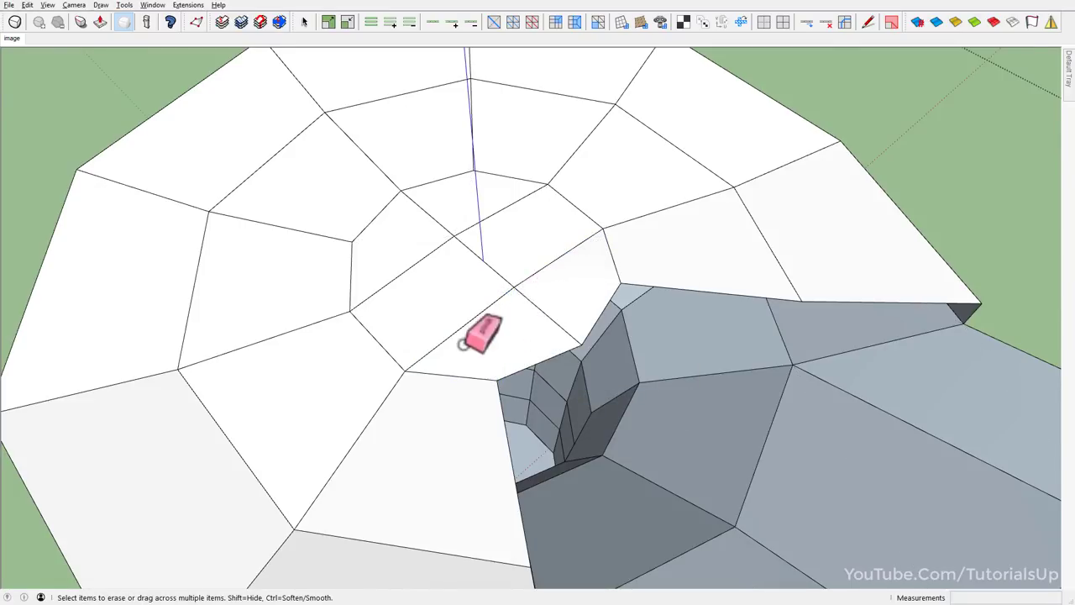
pyautogui.scroll(-3, 479, 336)
pyautogui.moveTo(488, 312)
pyautogui.mouseDown(button='middle')
pyautogui.moveTo(456, 252)
pyautogui.moveTo(620, 276)
pyautogui.mouseUp(button='middle')
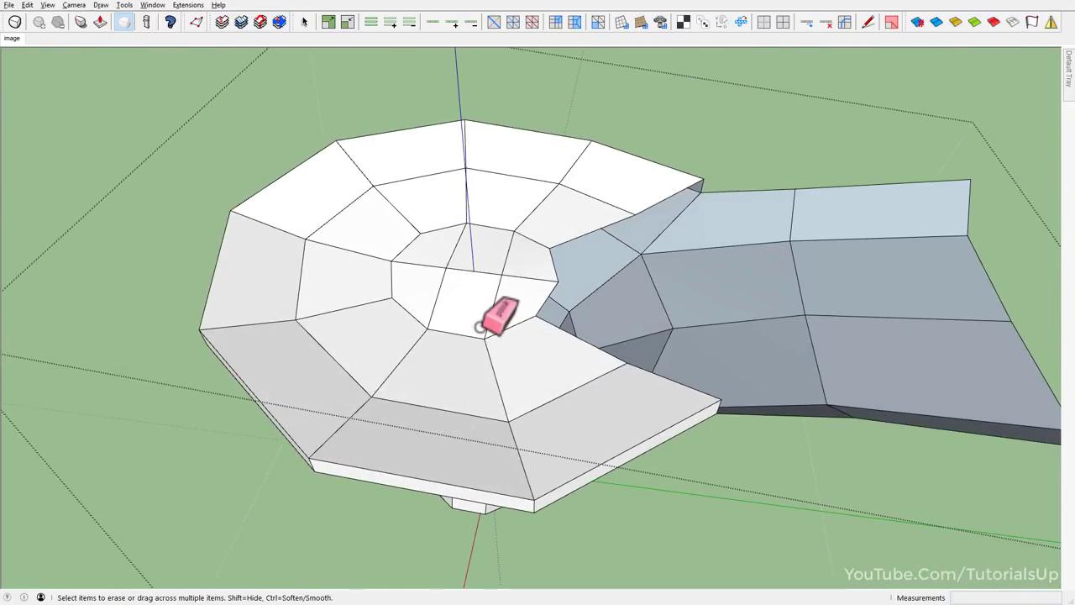
pyautogui.scroll(-2, 480, 327)
pyautogui.scroll(5, 555, 261)
# Draw an edge that splits the channel face where the dish meets the ramp.
pyautogui.press('l')
pyautogui.moveTo(451, 370); pyautogui.dragTo(545, 446, button='middle')
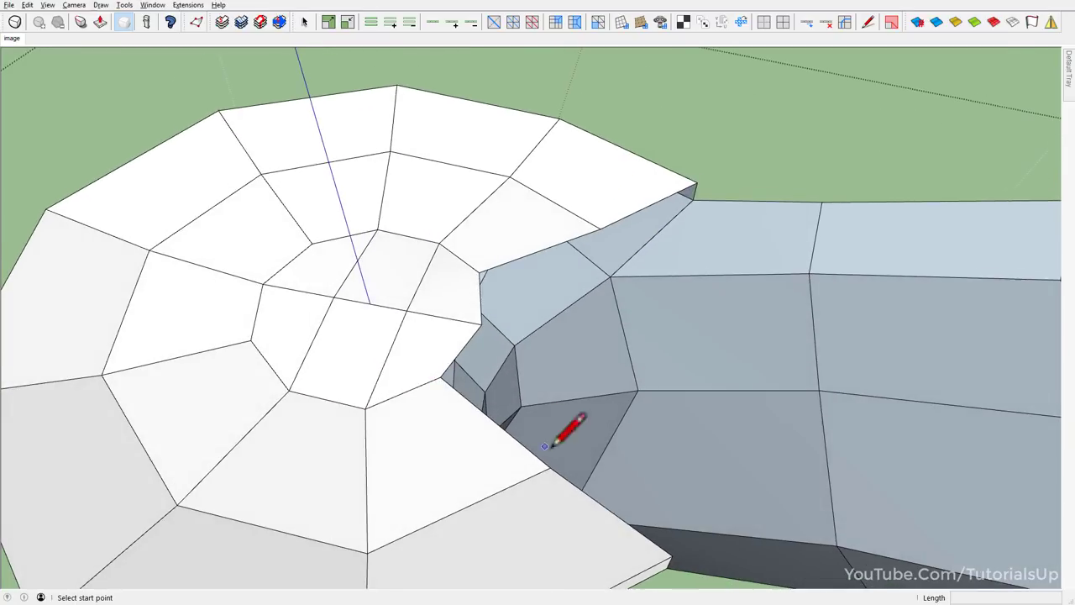
pyautogui.click(549, 467)
pyautogui.click(599, 229)
pyautogui.press('space')
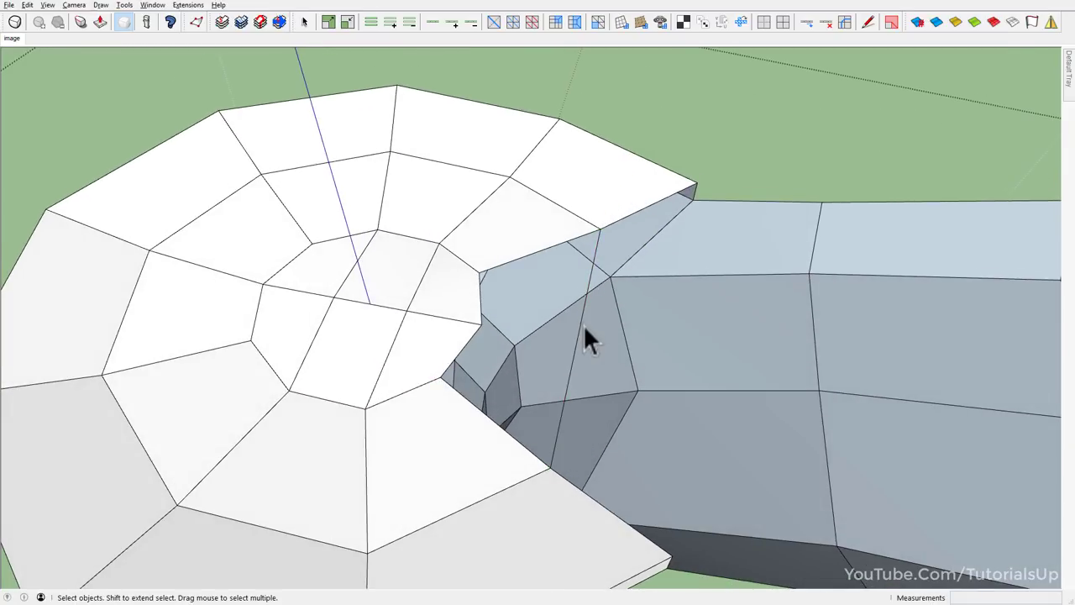
# Insert a vertex on the new edge with Vertex Tools, lifting the arm vertex about 0.70'.
pyautogui.click(147, 126)
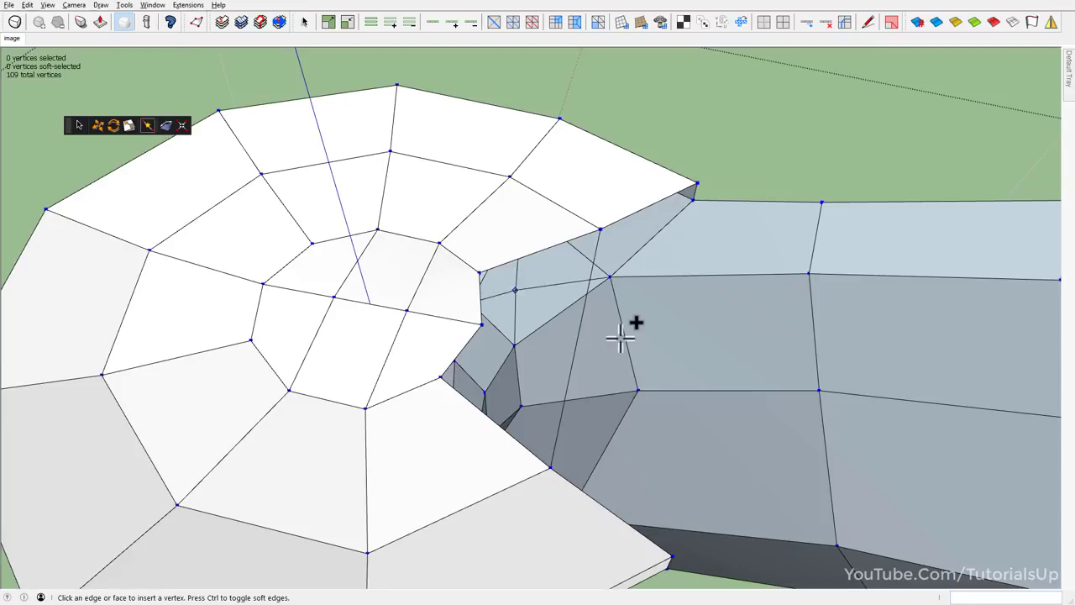
pyautogui.click(580, 332)
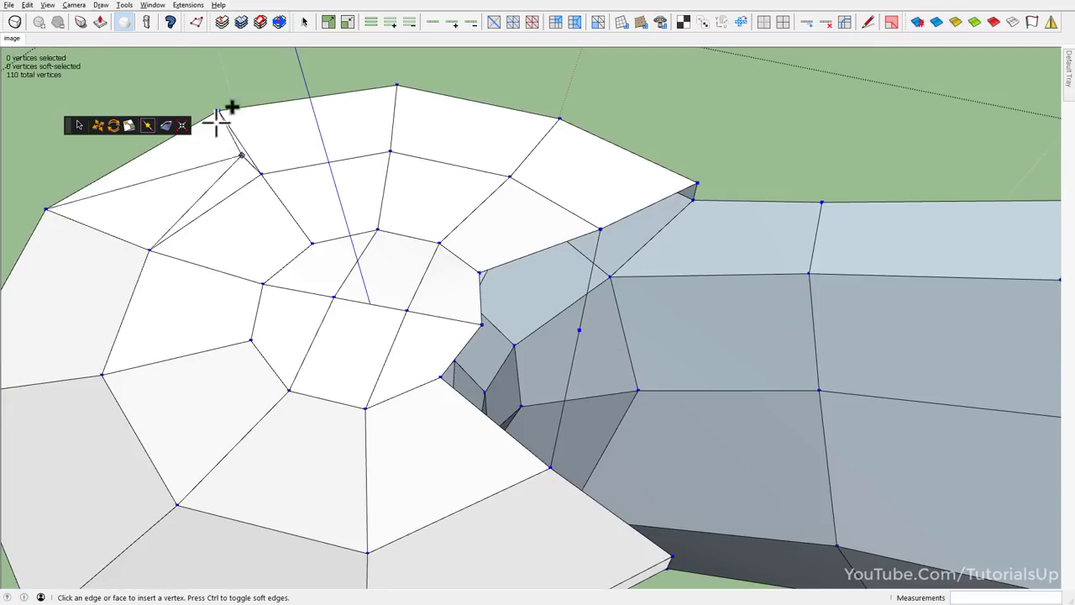
pyautogui.click(79, 125)
pyautogui.moveTo(361, 257)
pyautogui.mouseDown(button='middle')
pyautogui.moveTo(509, 221)
pyautogui.moveTo(764, 434)
pyautogui.mouseUp(button='middle')
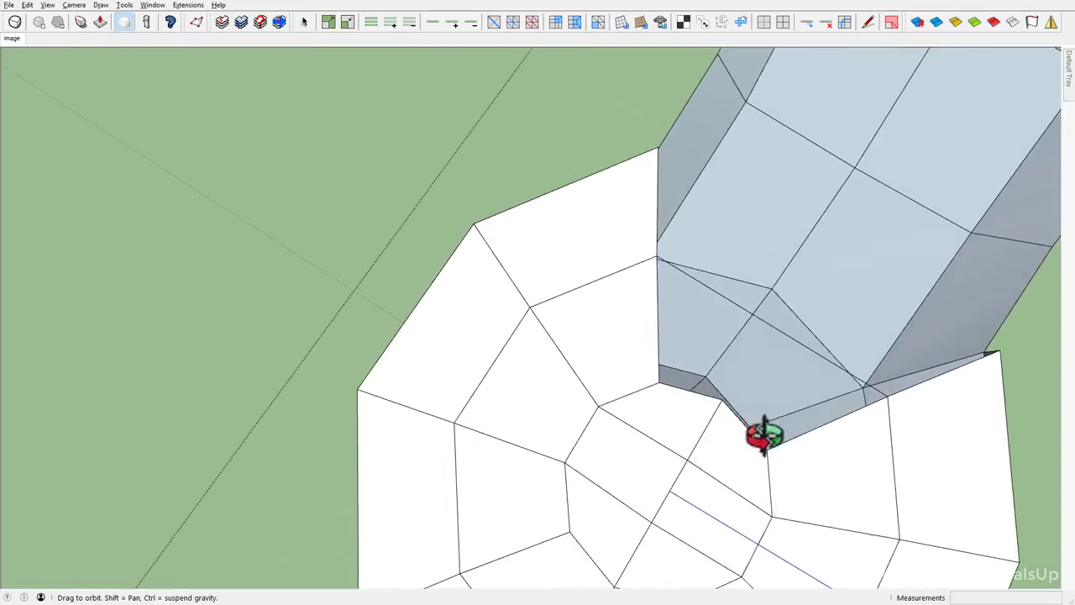
pyautogui.press('2')
pyautogui.scroll(2, 481, 323)
pyautogui.moveTo(520, 345); pyautogui.dragTo(362, 252, button='middle')
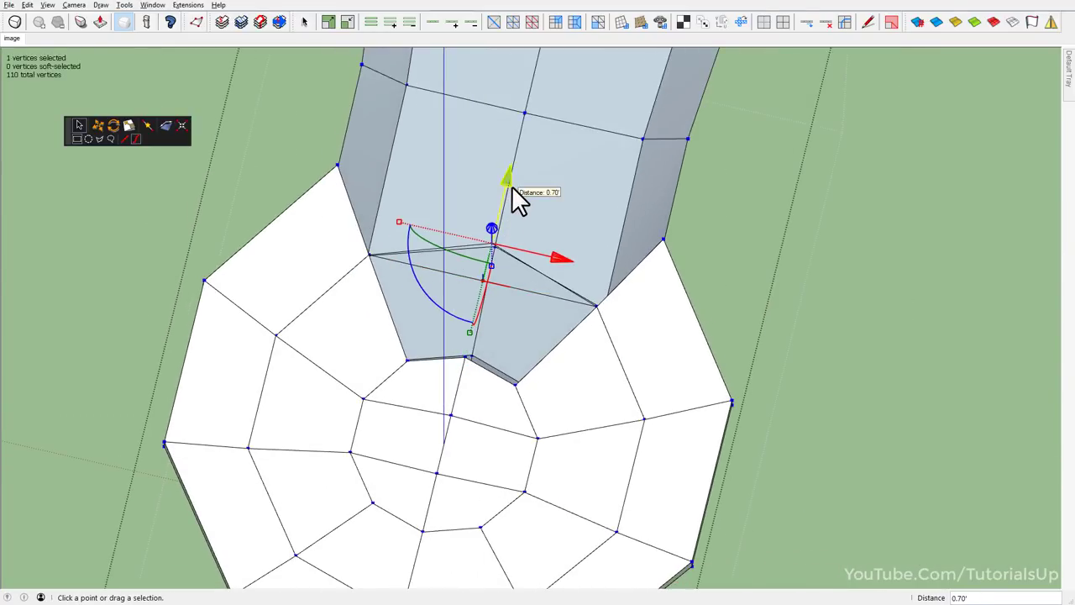
pyautogui.press('space')
pyautogui.moveTo(588, 221)
pyautogui.mouseDown(button='middle')
pyautogui.moveTo(627, 337)
pyautogui.moveTo(531, 198)
pyautogui.moveTo(445, 204)
pyautogui.moveTo(636, 359)
pyautogui.mouseUp(button='middle')
pyautogui.scroll(3, 580, 307)
# Draw edges from the recess edge and ramp corner to the dish vertex, filling the recess.
pyautogui.press('l')
pyautogui.click(520, 295)
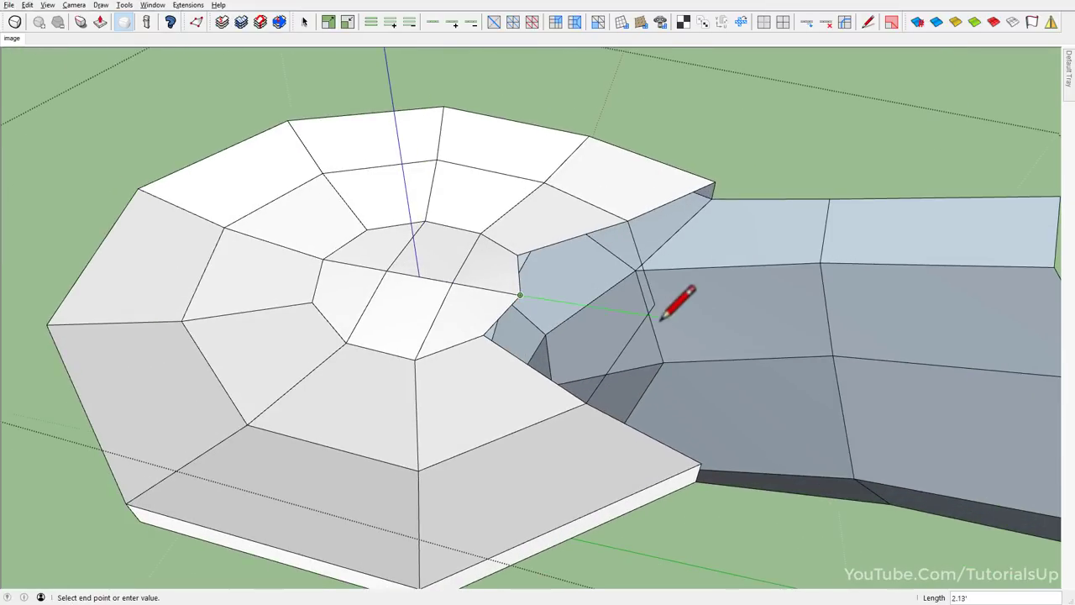
pyautogui.click(519, 254)
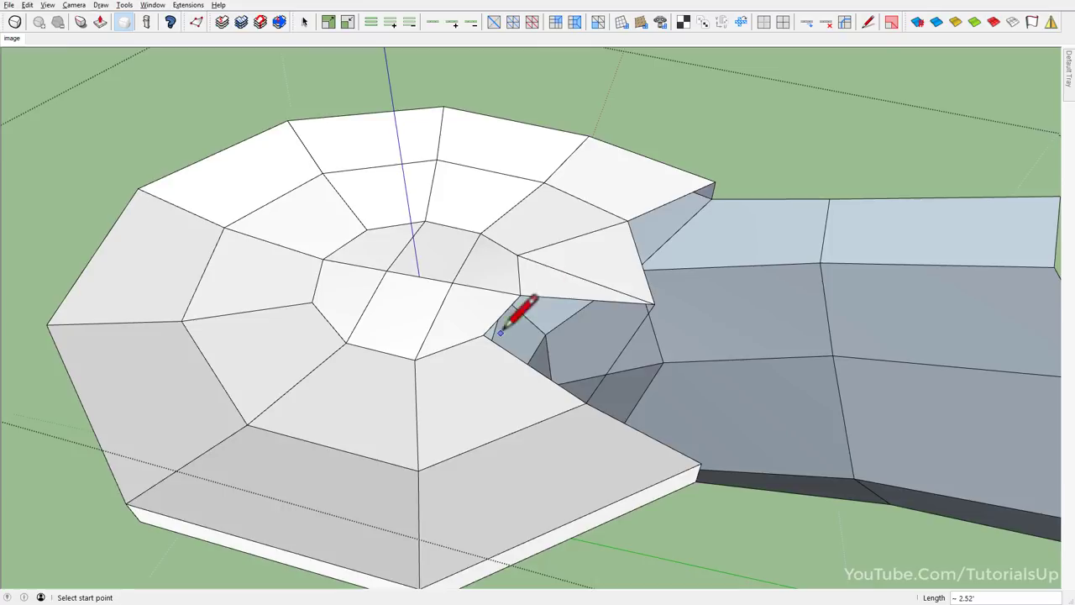
pyautogui.click(643, 303)
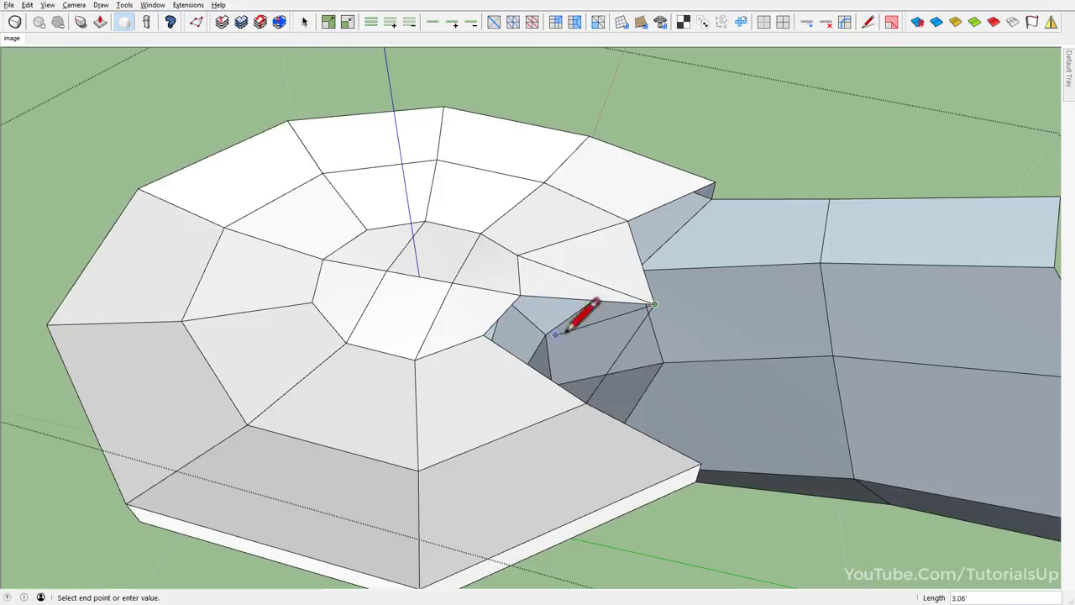
pyautogui.click(485, 336)
pyautogui.press('e')
pyautogui.moveTo(613, 305); pyautogui.dragTo(497, 324, button='middle')
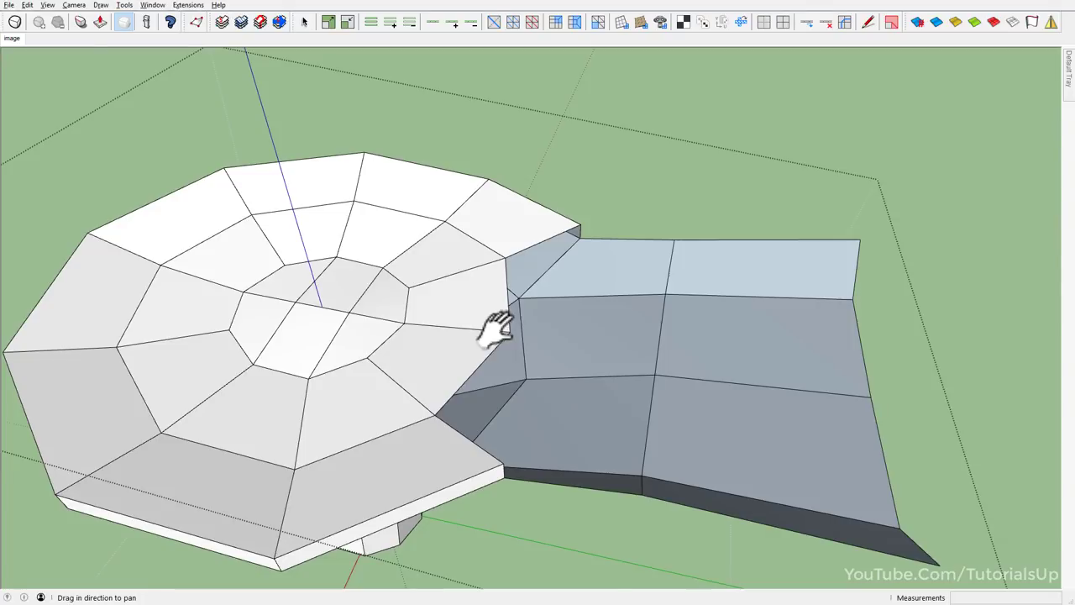
pyautogui.moveTo(509, 409)
pyautogui.mouseDown(button='middle')
pyautogui.moveTo(527, 378)
pyautogui.moveTo(492, 336)
pyautogui.mouseUp(button='middle')
# Extrude the dish-to-ramp joint edges into new faces with JHS Extrude Lines.
pyautogui.press('space')
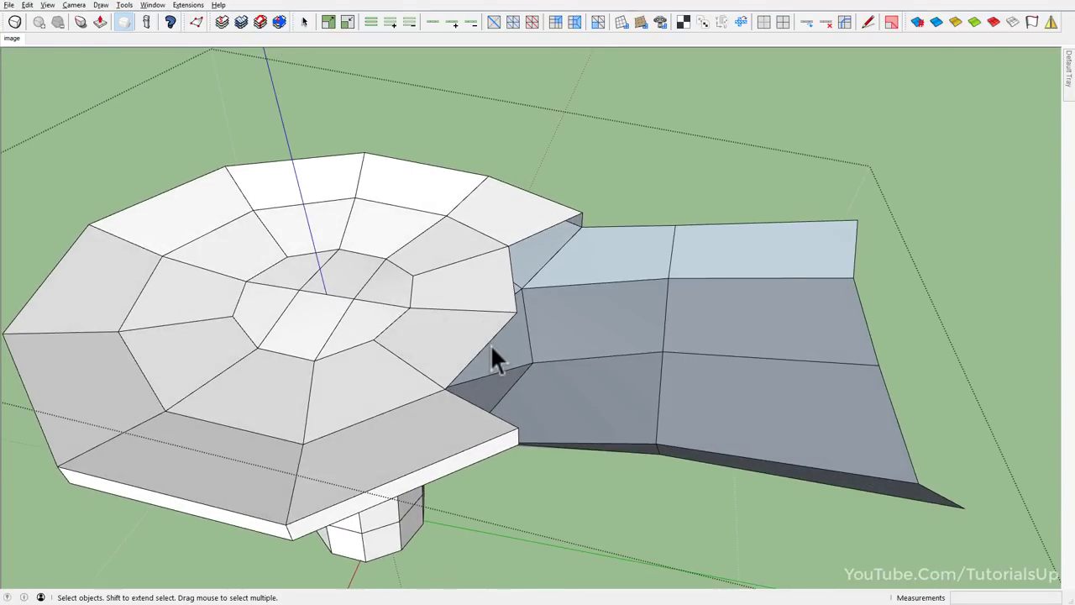
pyautogui.click(489, 345)
pyautogui.click(1028, 23)
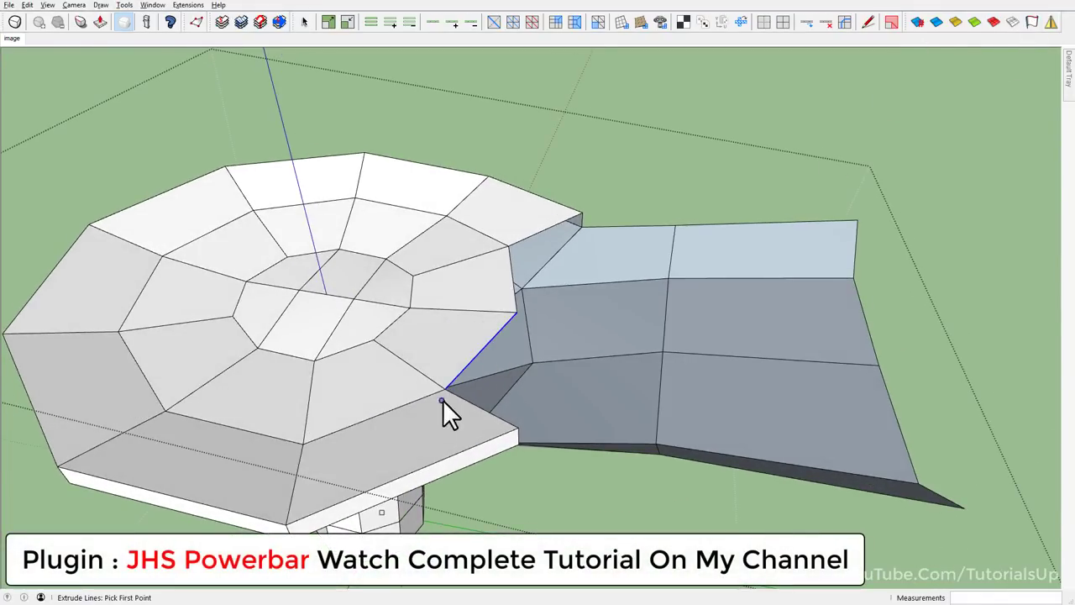
pyautogui.click(518, 429)
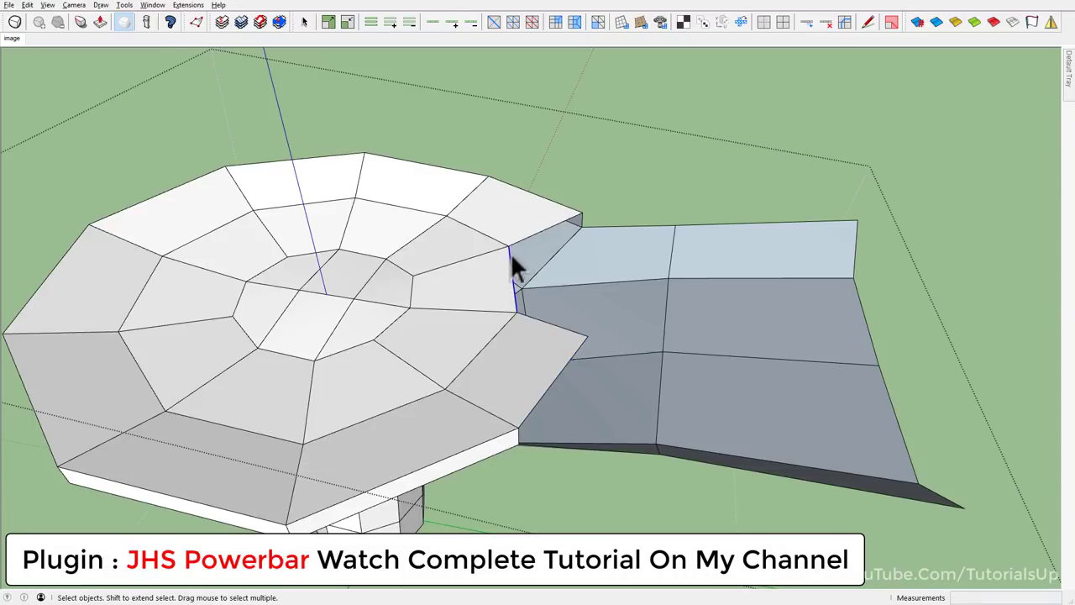
pyautogui.click(1031, 22)
pyautogui.click(509, 248)
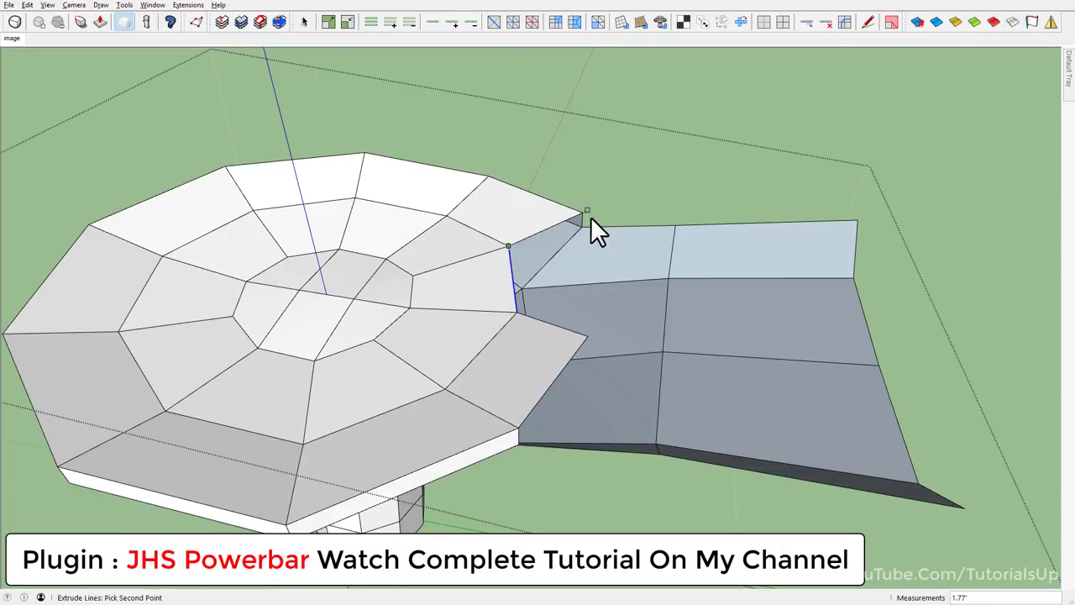
pyautogui.click(583, 212)
# Select the joint edge's two vertices with Vertex Tools, then the joint edge itself.
pyautogui.press('v')
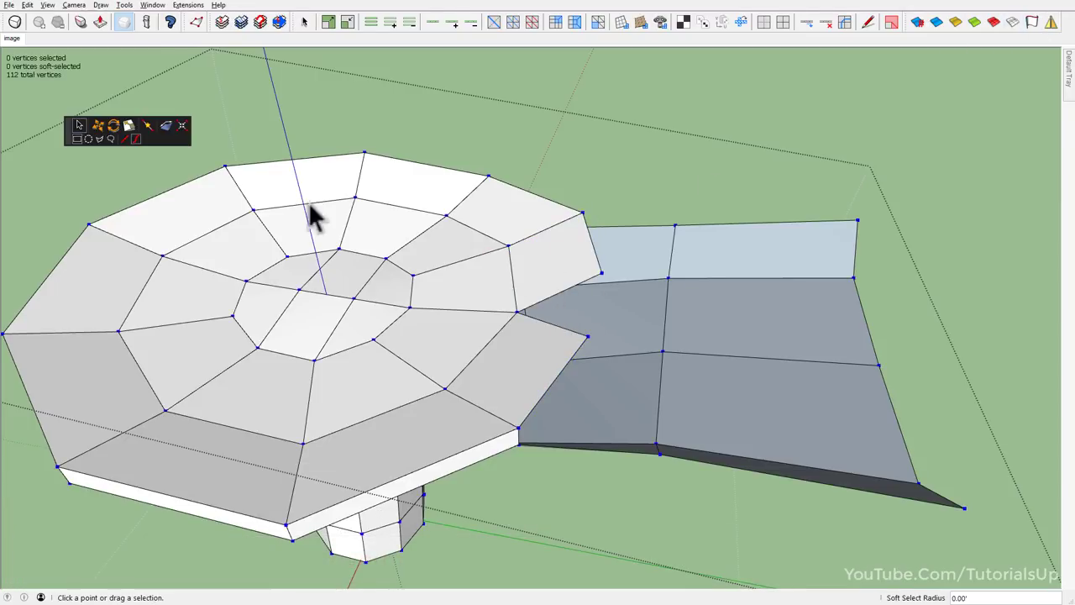
pyautogui.click(594, 304)
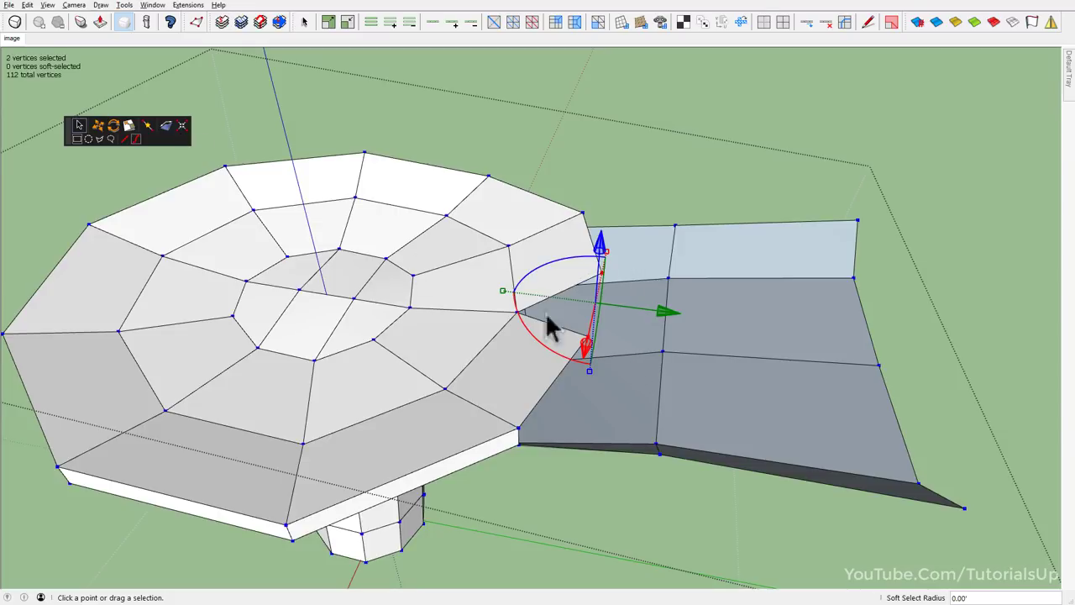
pyautogui.press('space')
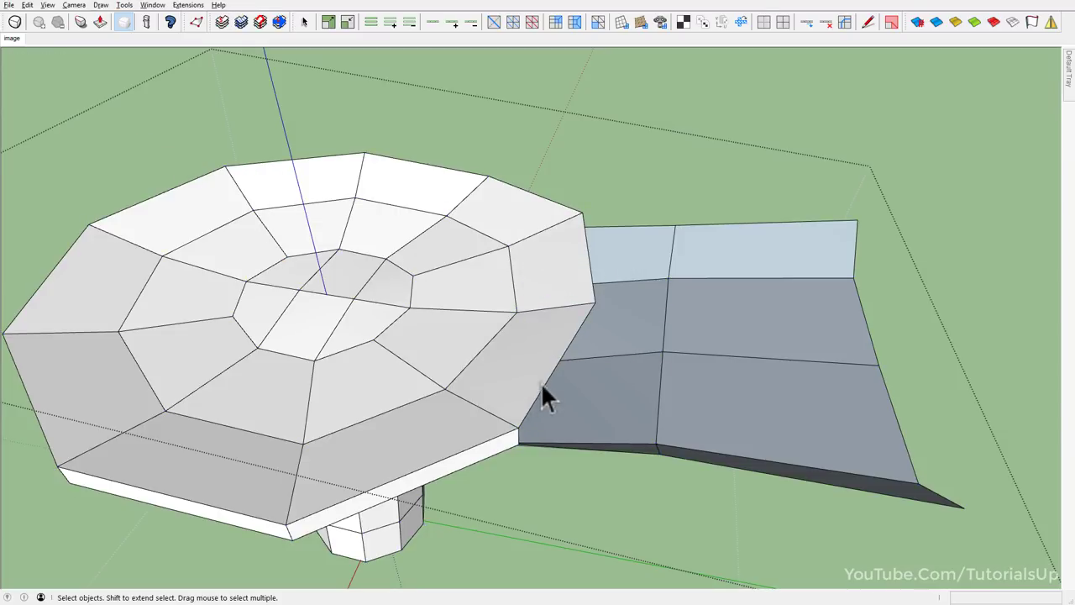
pyautogui.click(547, 382)
pyautogui.moveTo(617, 353)
pyautogui.mouseDown(button='middle')
pyautogui.moveTo(463, 291)
pyautogui.moveTo(592, 275)
pyautogui.moveTo(547, 278)
pyautogui.moveTo(538, 312)
pyautogui.moveTo(512, 305)
pyautogui.moveTo(522, 308)
pyautogui.moveTo(538, 278)
pyautogui.mouseUp(button='middle')
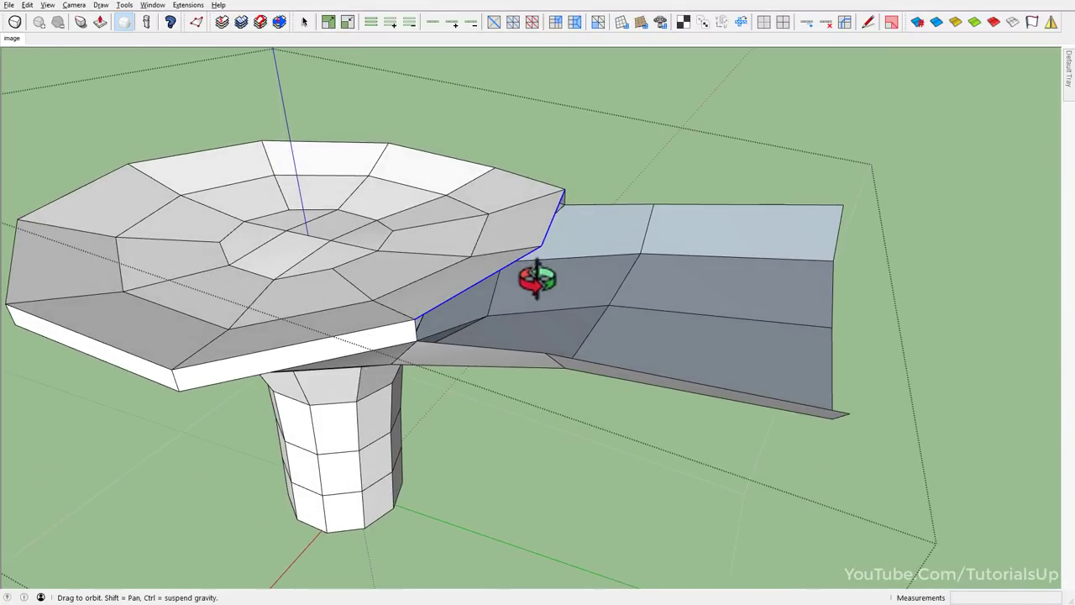
# Extrude thin strips along the ramp's lower and upper edges.
pyautogui.click(415, 339)
pyautogui.click(558, 353)
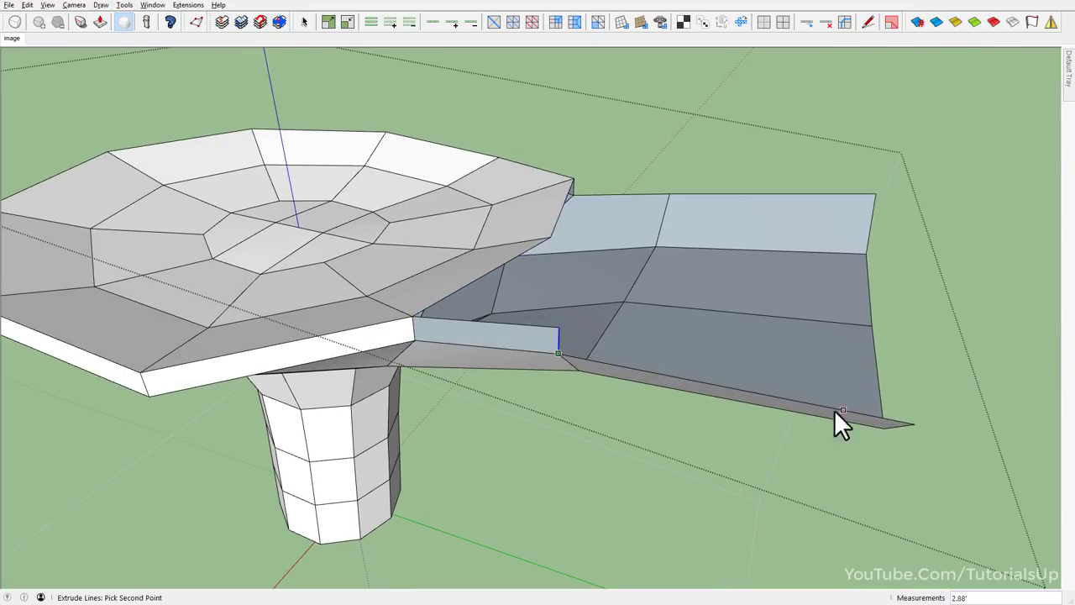
pyautogui.click(914, 425)
pyautogui.click(612, 209)
pyautogui.moveTo(612, 209); pyautogui.dragTo(630, 223, button='middle')
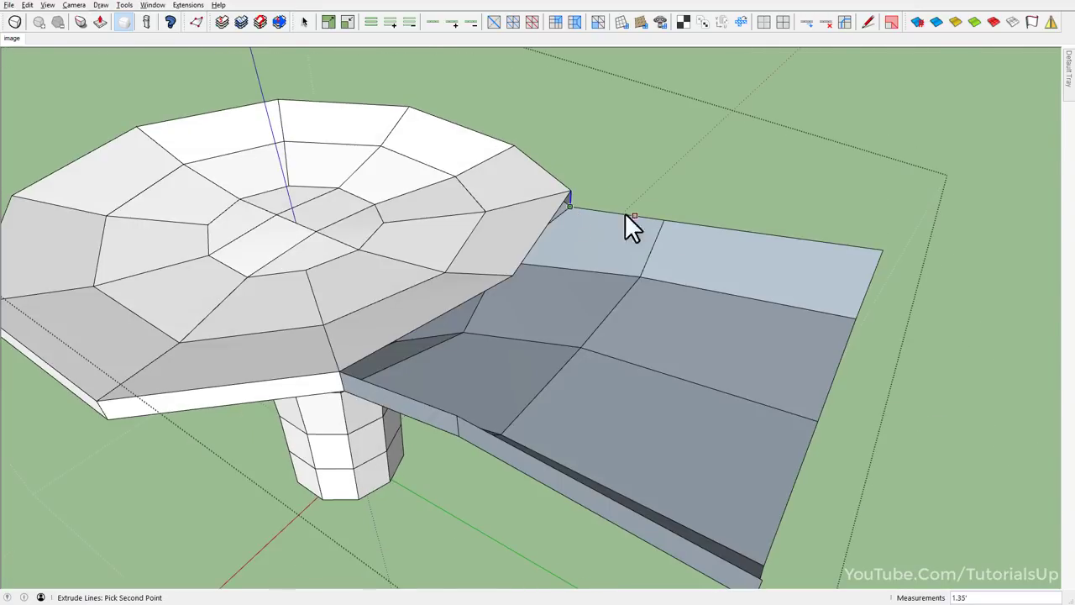
pyautogui.click(665, 219)
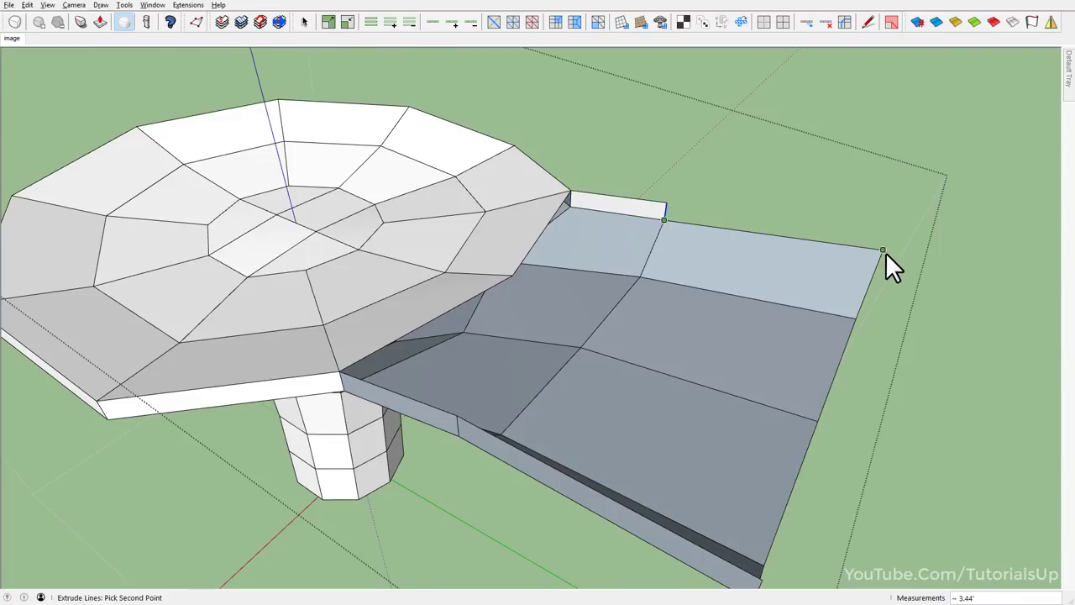
pyautogui.click(883, 249)
# Reverse the faces of the thin top and long bottom strips.
pyautogui.press('space')
pyautogui.moveTo(694, 222); pyautogui.dragTo(687, 202, button='middle')
pyautogui.click(686, 203)
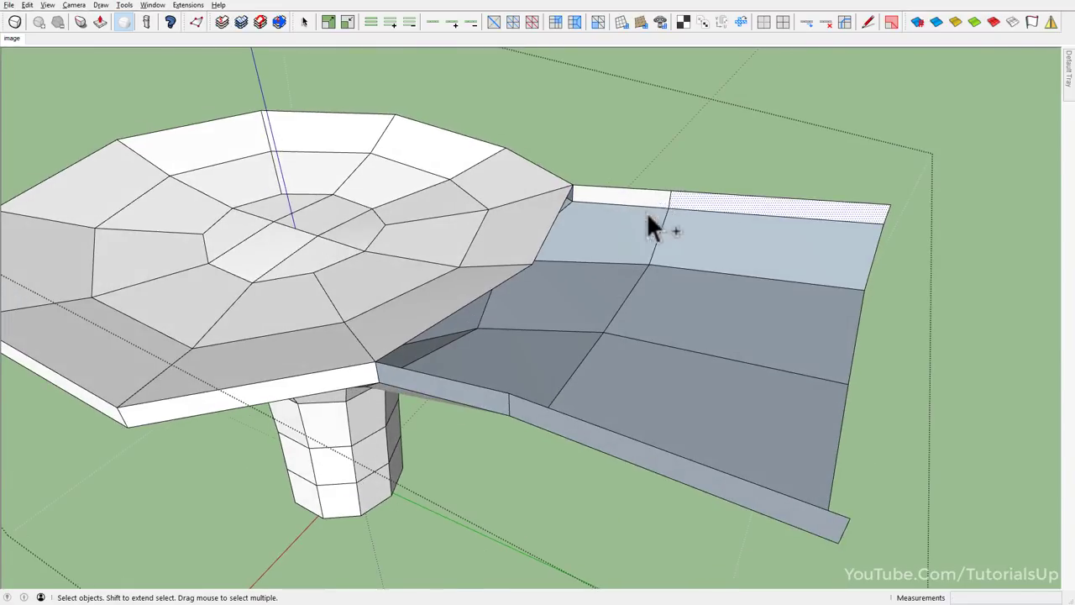
pyautogui.keyDown('shift'); pyautogui.click(541, 417); pyautogui.keyUp('shift')
pyautogui.rightClick(546, 427)
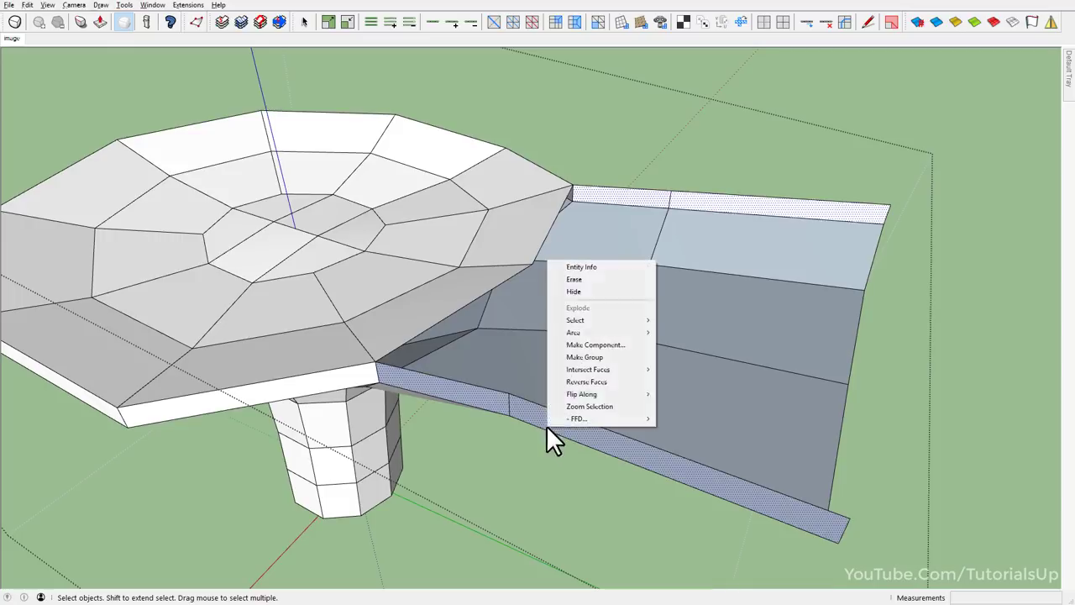
pyautogui.click(611, 383)
pyautogui.moveTo(611, 383)
pyautogui.mouseDown(button='middle')
pyautogui.moveTo(620, 345)
pyautogui.moveTo(689, 336)
pyautogui.moveTo(663, 352)
pyautogui.mouseUp(button='middle')
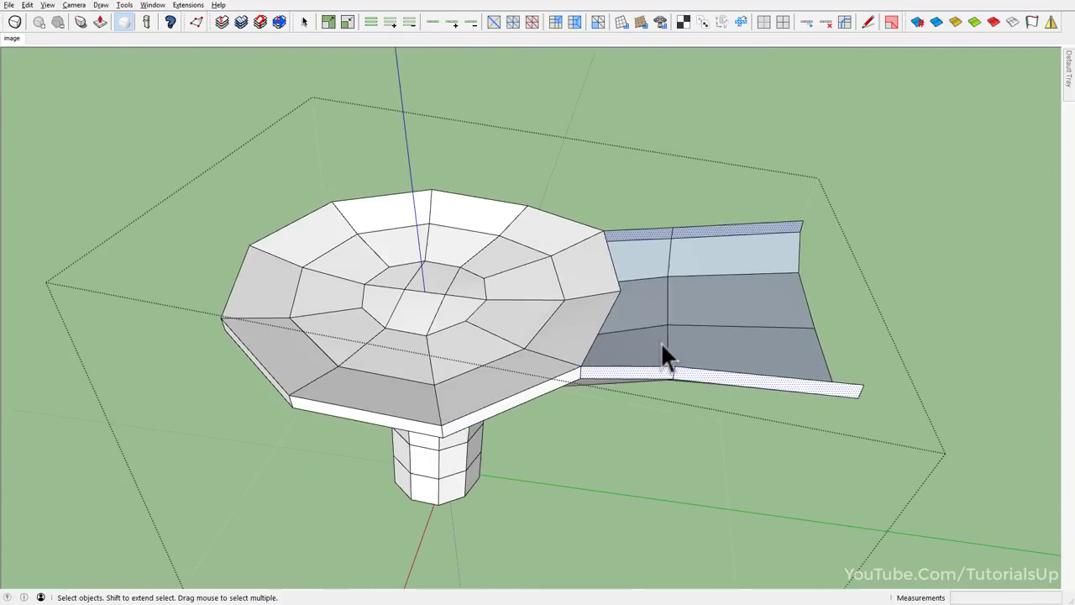
# Save the model via File > Save.
pyautogui.click(9, 5)
pyautogui.click(26, 40)
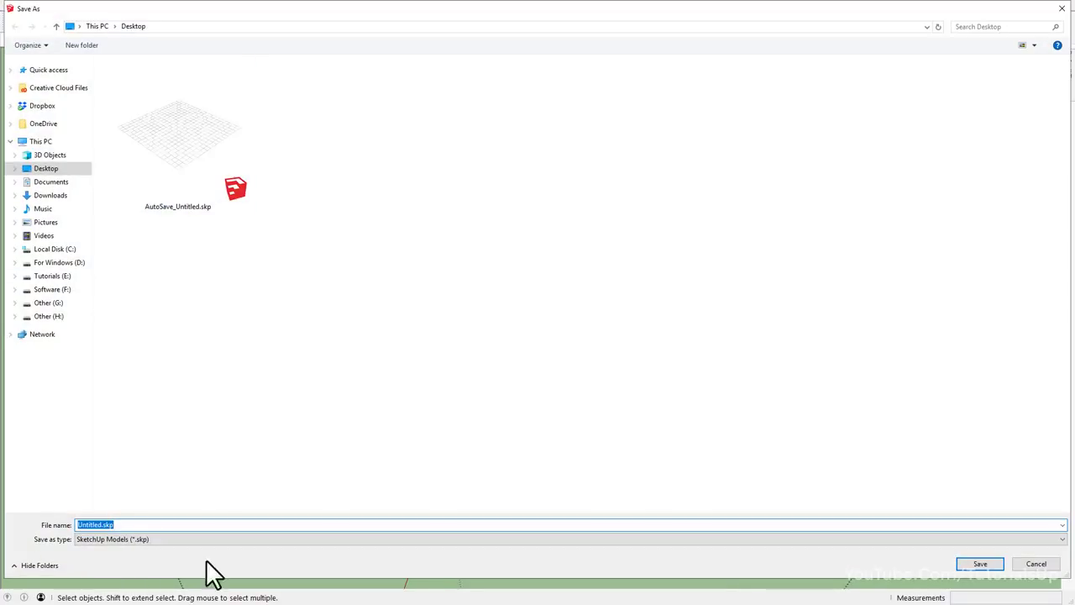
pyautogui.click(987, 565)
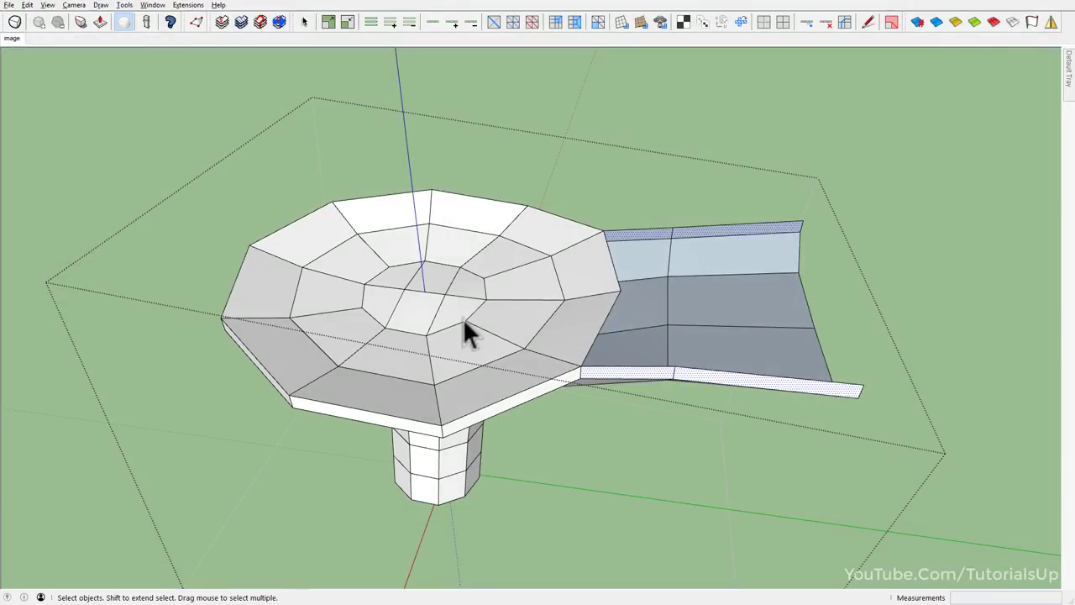
pyautogui.moveTo(474, 324)
pyautogui.mouseDown(button='middle')
pyautogui.moveTo(444, 330)
pyautogui.moveTo(547, 340)
pyautogui.mouseUp(button='middle')
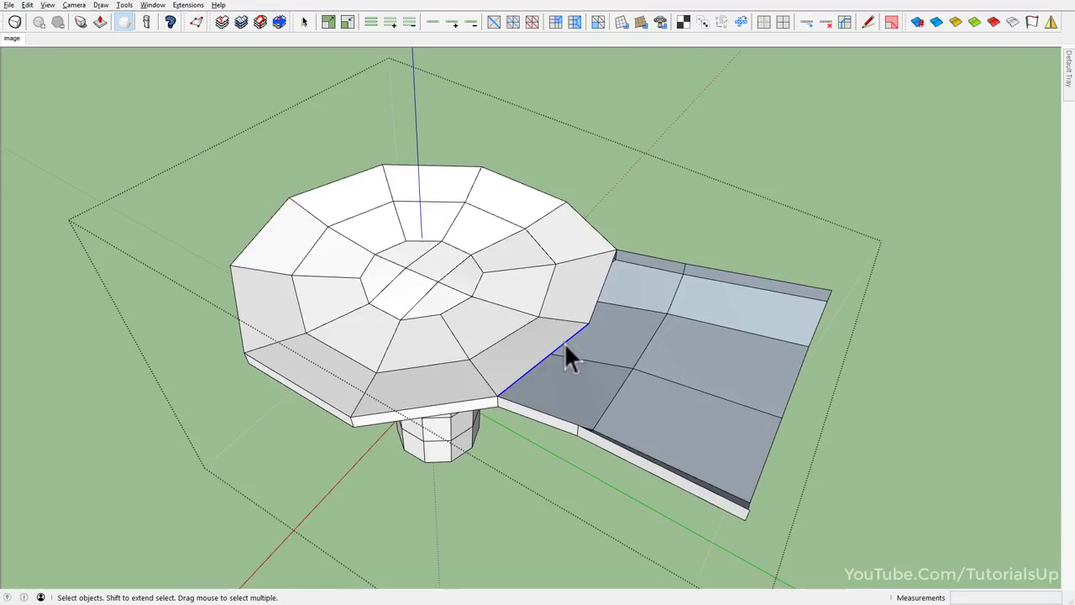
# Draw edges across the ramp to close its loop and split the ramp face.
pyautogui.press('l')
pyautogui.click(578, 426)
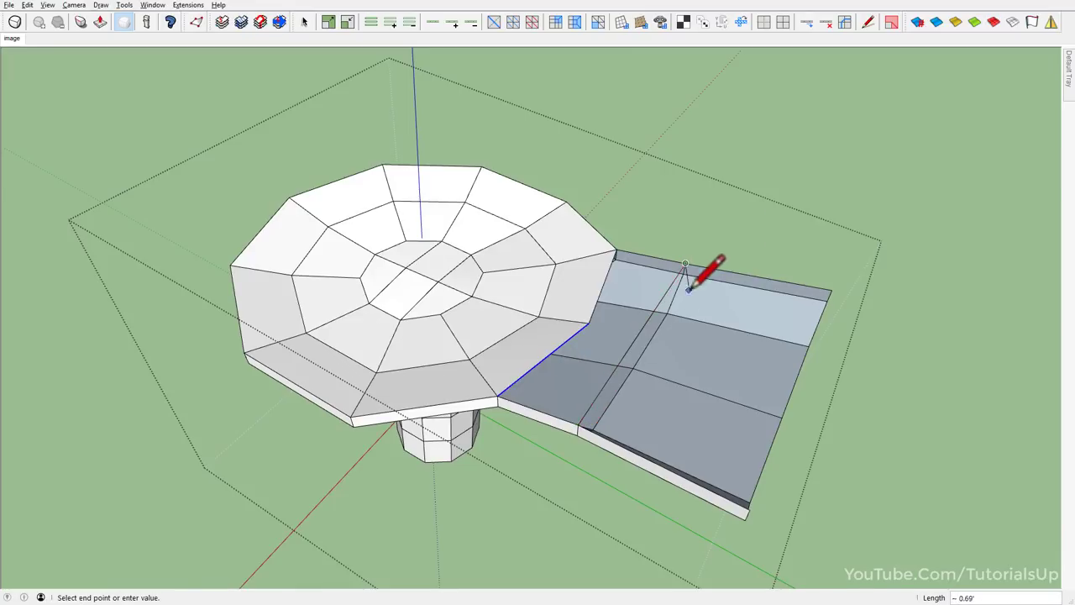
pyautogui.moveTo(689, 288)
pyautogui.mouseDown(button='middle')
pyautogui.moveTo(641, 175)
pyautogui.moveTo(632, 271)
pyautogui.mouseUp(button='middle')
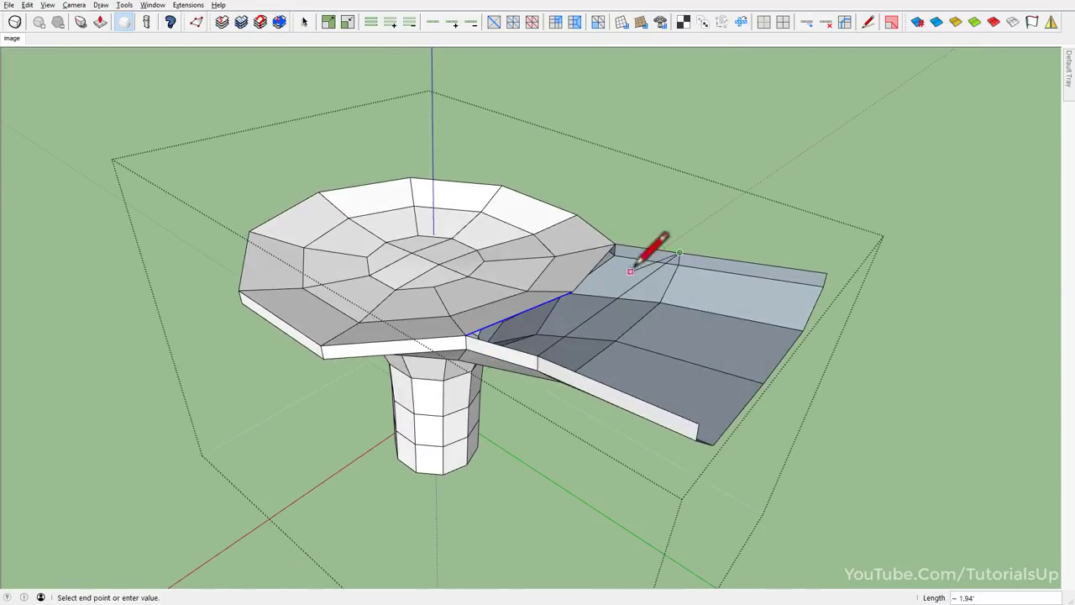
pyautogui.click(816, 277)
pyautogui.moveTo(817, 277); pyautogui.dragTo(790, 382, button='middle')
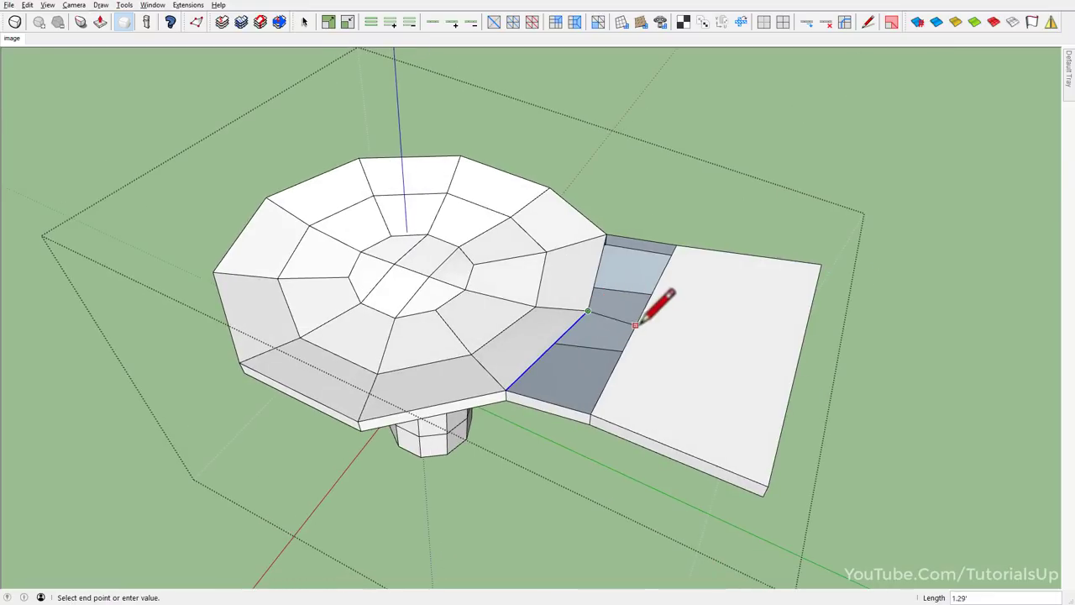
pyautogui.click(591, 414)
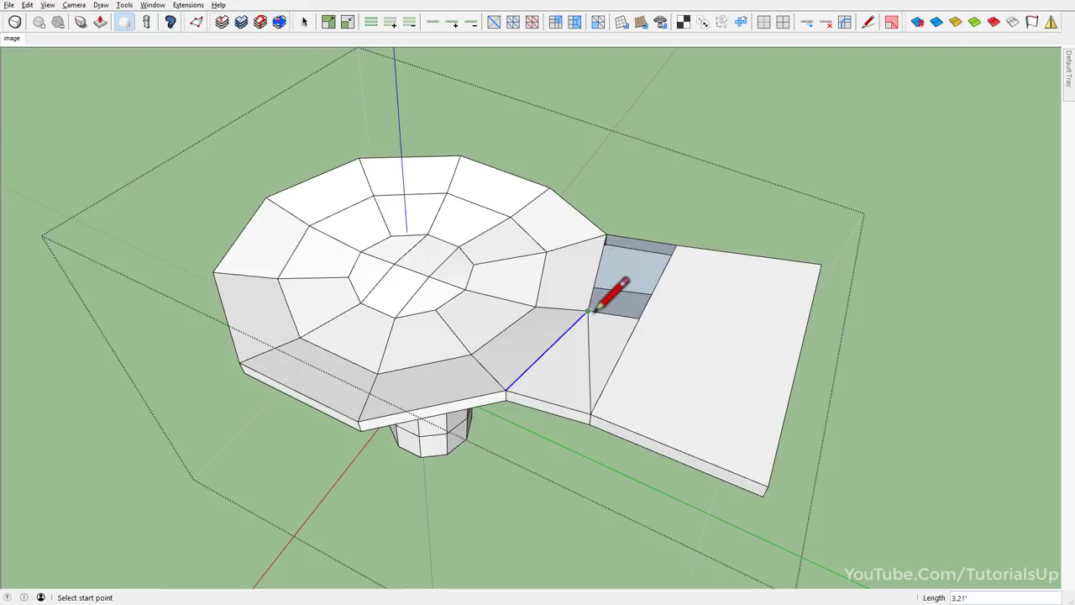
pyautogui.click(677, 245)
pyautogui.moveTo(737, 340)
pyautogui.mouseDown(button='middle')
pyautogui.moveTo(736, 395)
pyautogui.moveTo(809, 154)
pyautogui.moveTo(759, 263)
pyautogui.moveTo(756, 331)
pyautogui.moveTo(372, 456)
pyautogui.moveTo(595, 353)
pyautogui.moveTo(607, 277)
pyautogui.moveTo(576, 312)
pyautogui.moveTo(566, 79)
pyautogui.moveTo(681, 273)
pyautogui.moveTo(639, 264)
pyautogui.moveTo(807, 26)
pyautogui.mouseUp(button='middle')
# Erase the stray edge across the ramp.
pyautogui.press('e')
pyautogui.click(663, 251)
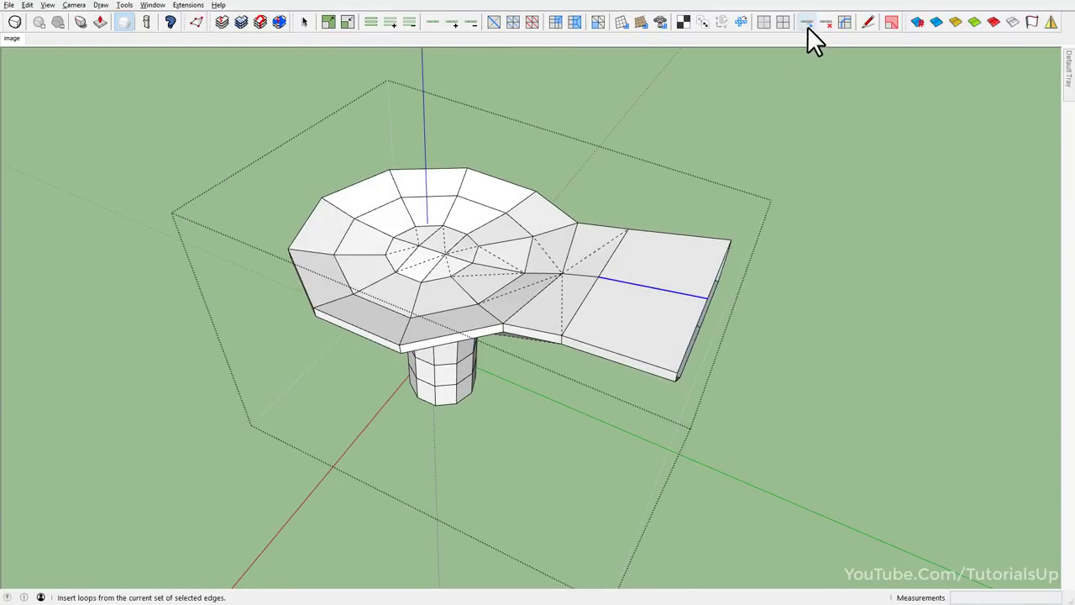
pyautogui.moveTo(757, 84)
pyautogui.mouseDown(button='middle')
pyautogui.moveTo(533, 165)
pyautogui.moveTo(665, 204)
pyautogui.moveTo(824, 221)
pyautogui.mouseUp(button='middle')
pyautogui.scroll(3, 824, 221)
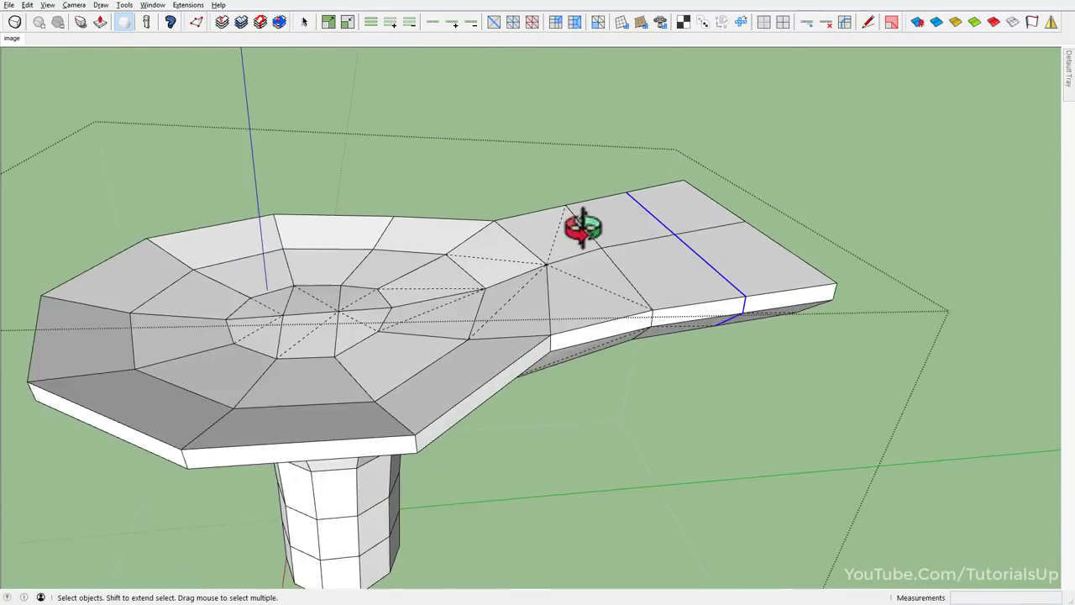
pyautogui.moveTo(576, 231)
pyautogui.mouseDown(button='middle')
pyautogui.moveTo(686, 248)
pyautogui.moveTo(252, 197)
pyautogui.moveTo(592, 378)
pyautogui.mouseUp(button='middle')
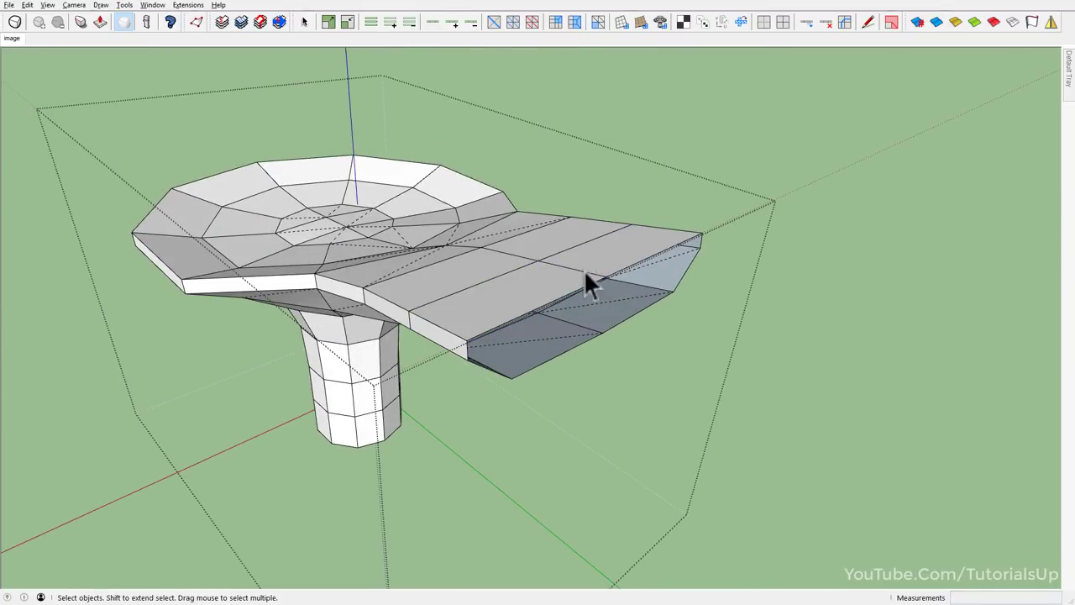
# Draw a line about 3.30' long along the arm's underside, then view the cantilever tip.
pyautogui.press('l')
pyautogui.click(602, 333)
pyautogui.click(606, 276)
pyautogui.moveTo(606, 275)
pyautogui.mouseDown(button='middle')
pyautogui.moveTo(547, 264)
pyautogui.moveTo(494, 380)
pyautogui.mouseUp(button='middle')
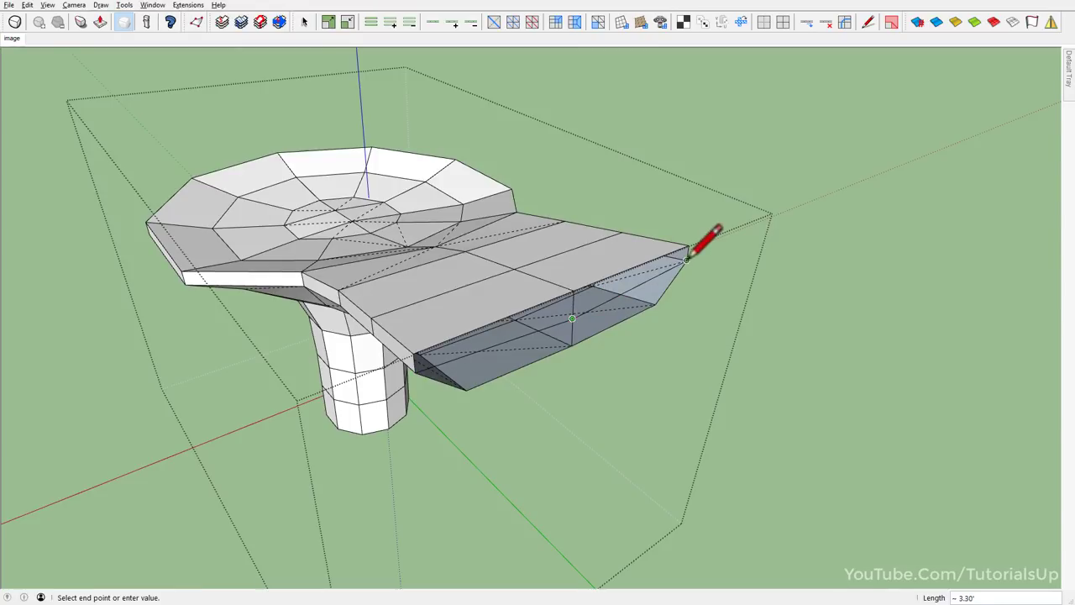
pyautogui.moveTo(687, 258)
pyautogui.mouseDown(button='middle')
pyautogui.moveTo(648, 294)
pyautogui.moveTo(778, 214)
pyautogui.moveTo(689, 233)
pyautogui.moveTo(652, 300)
pyautogui.moveTo(619, 125)
pyautogui.moveTo(679, 132)
pyautogui.moveTo(646, 202)
pyautogui.mouseUp(button='middle')
pyautogui.scroll(3, 653, 264)
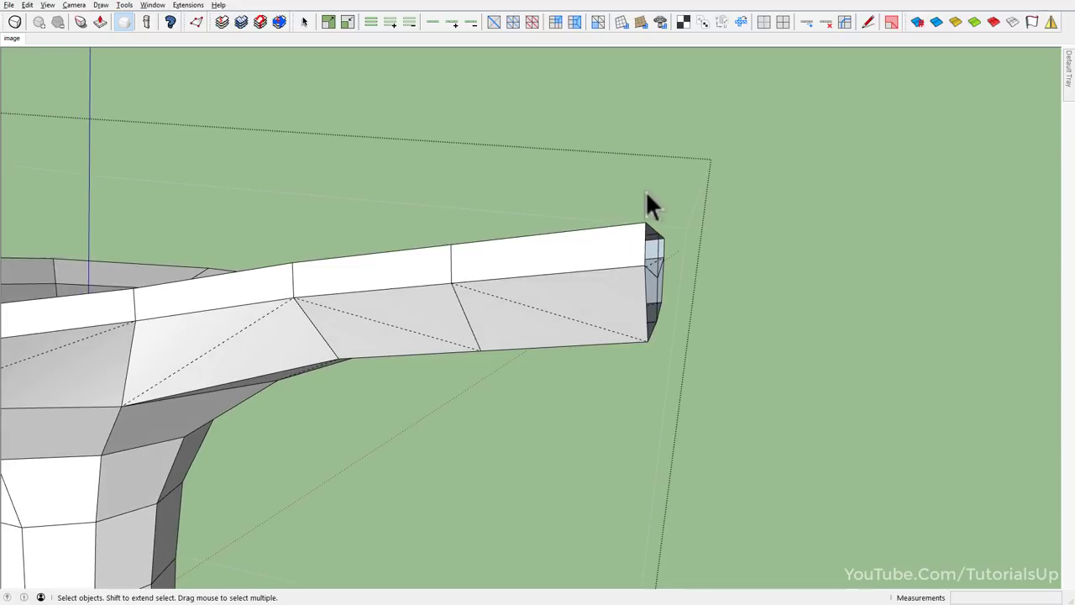
pyautogui.moveTo(731, 399)
pyautogui.mouseDown(button='middle')
pyautogui.moveTo(588, 377)
pyautogui.moveTo(596, 280)
pyautogui.moveTo(630, 299)
pyautogui.mouseUp(button='middle')
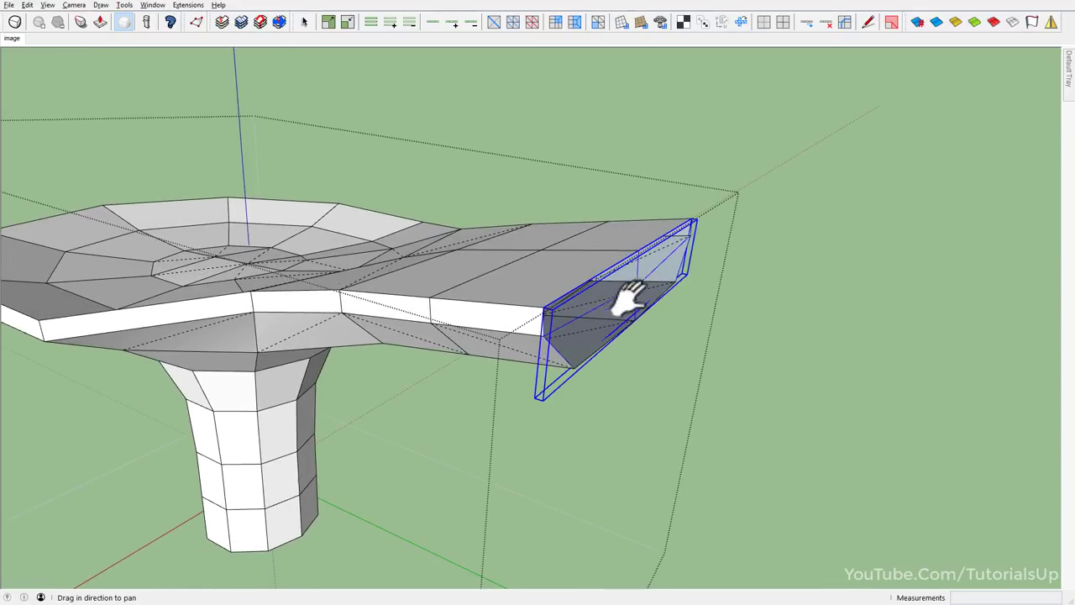
# Convert the wing component's wireframe to quad faces with QuadFace Wireframe to Quads.
pyautogui.doubleClick(611, 300)
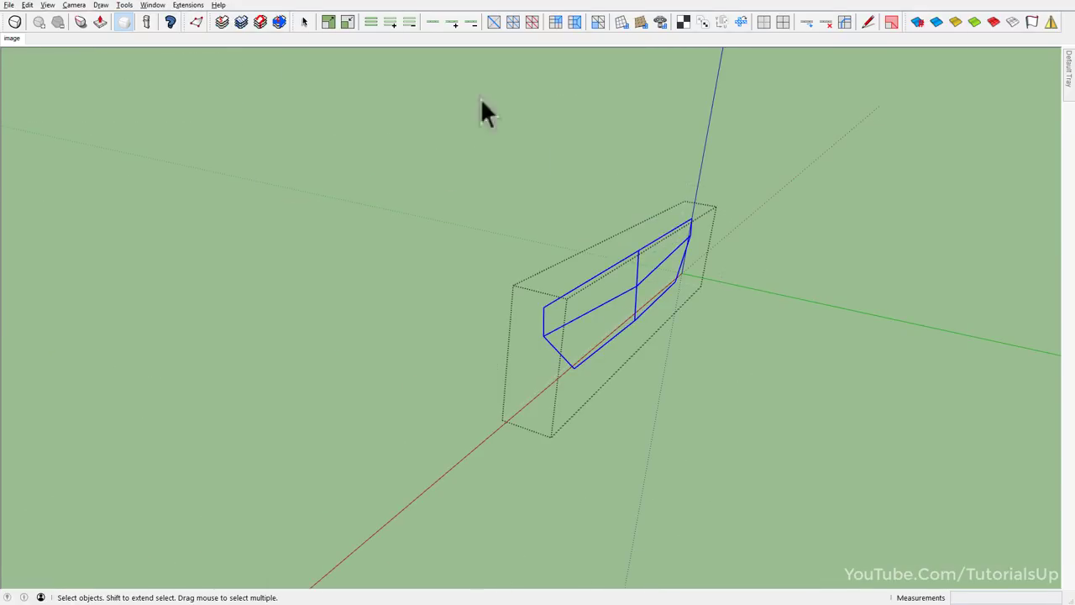
pyautogui.click(624, 23)
pyautogui.moveTo(655, 267); pyautogui.dragTo(564, 264, button='middle')
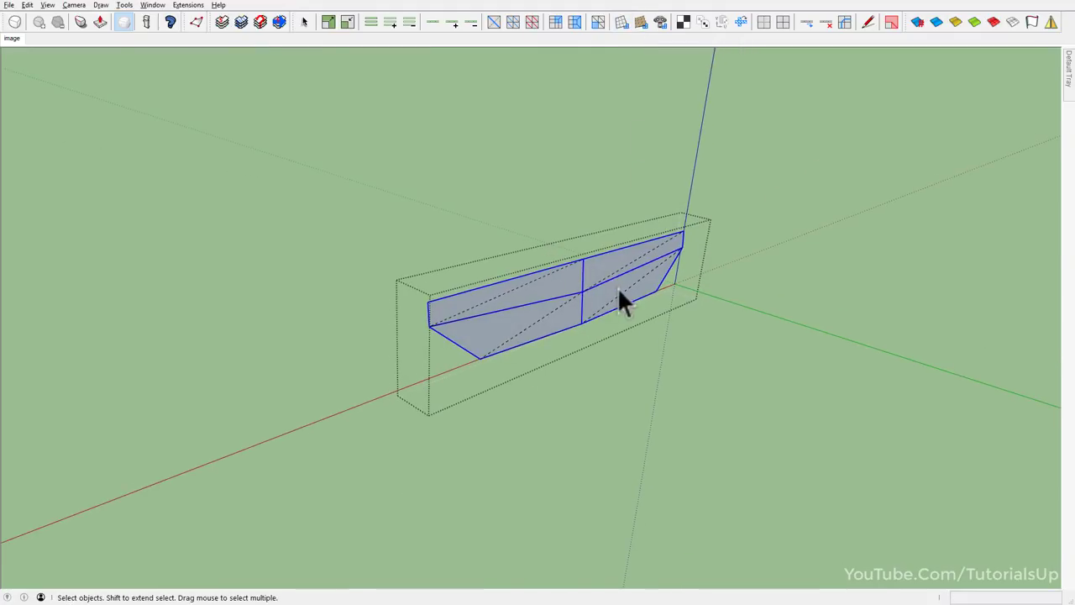
pyautogui.press('Escape')
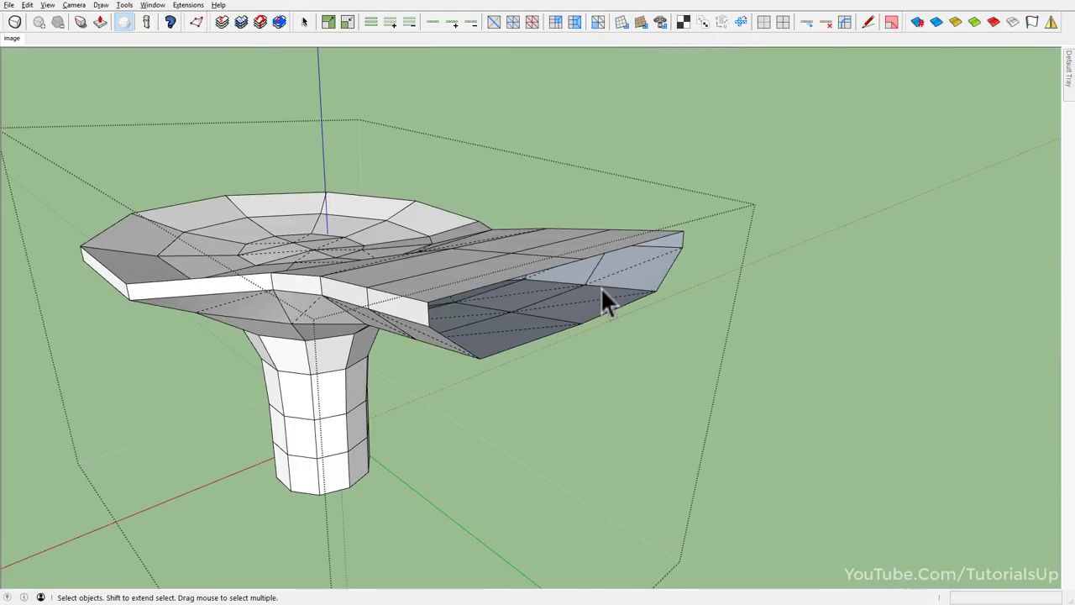
# Explode the wing component and the canopy group, then select all connected canopy geometry.
pyautogui.click(601, 285)
pyautogui.rightClick(602, 276)
pyautogui.click(630, 337)
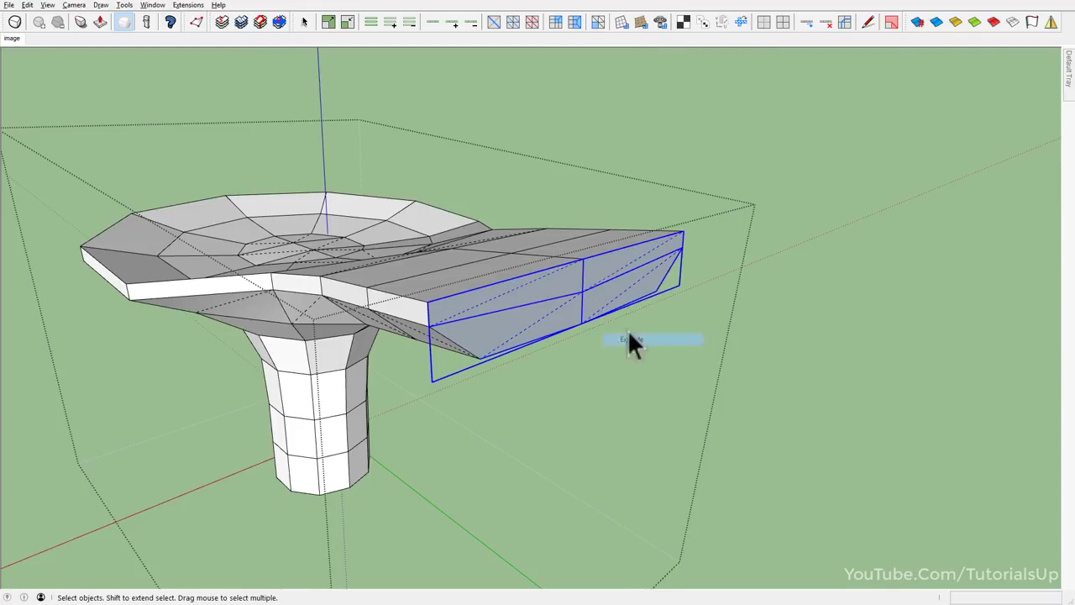
pyautogui.hotkey('ctrl', 'a')
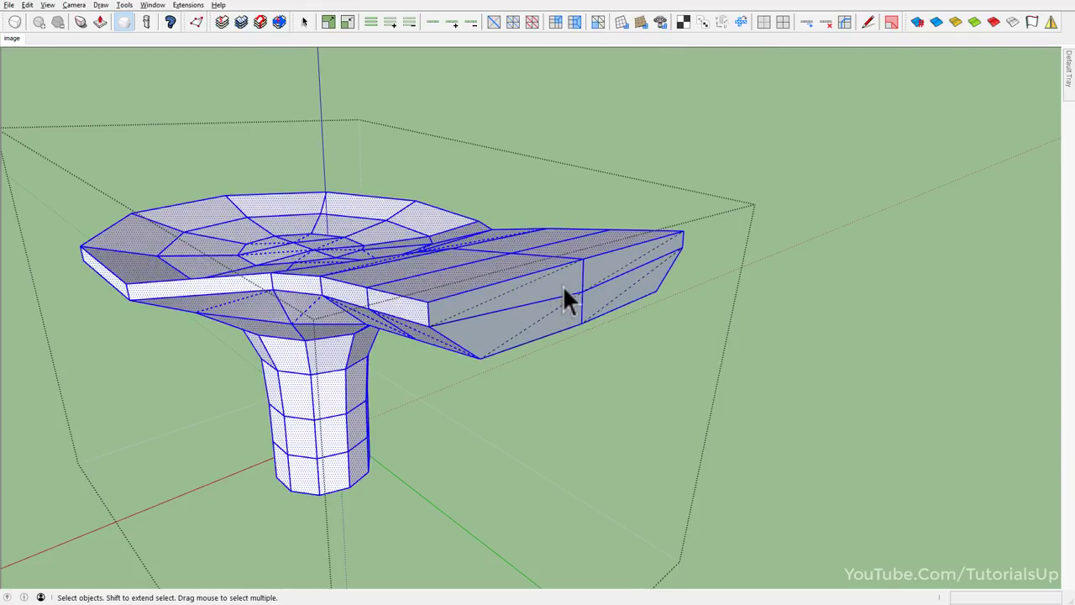
pyautogui.rightClick(563, 285)
pyautogui.click(603, 354)
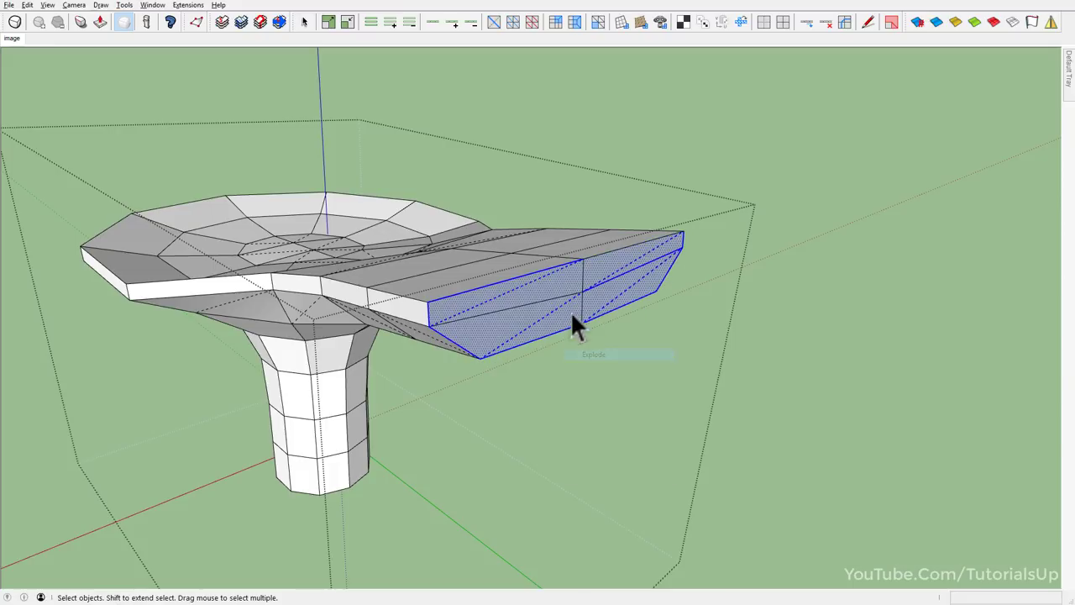
pyautogui.click(583, 307)
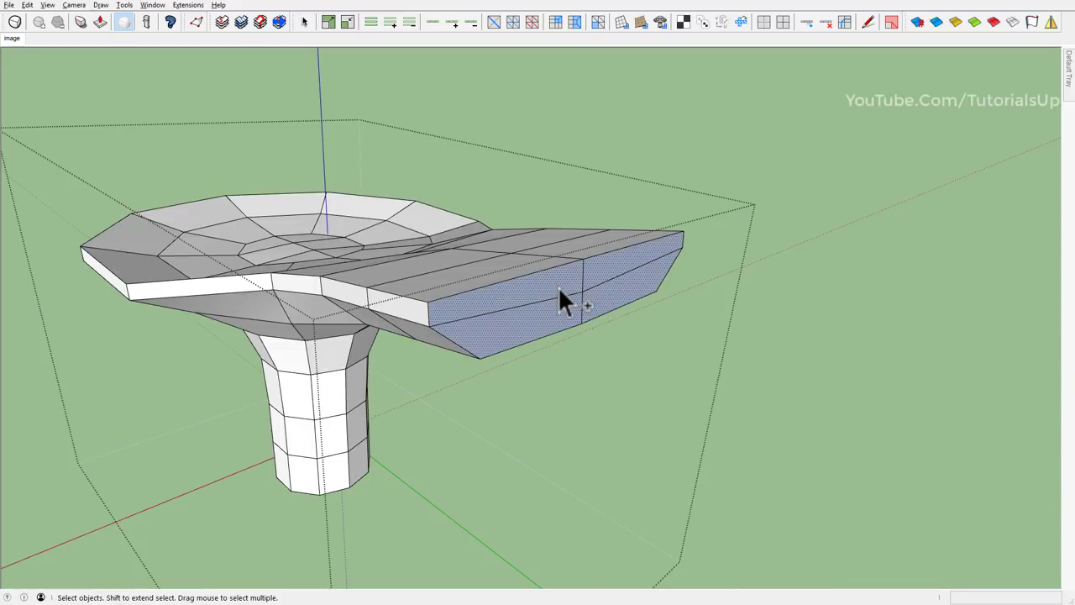
pyautogui.moveTo(558, 287)
pyautogui.mouseDown(button='middle')
pyautogui.moveTo(619, 311)
pyautogui.moveTo(579, 332)
pyautogui.moveTo(379, 53)
pyautogui.mouseUp(button='middle')
pyautogui.tripleClick(612, 319)
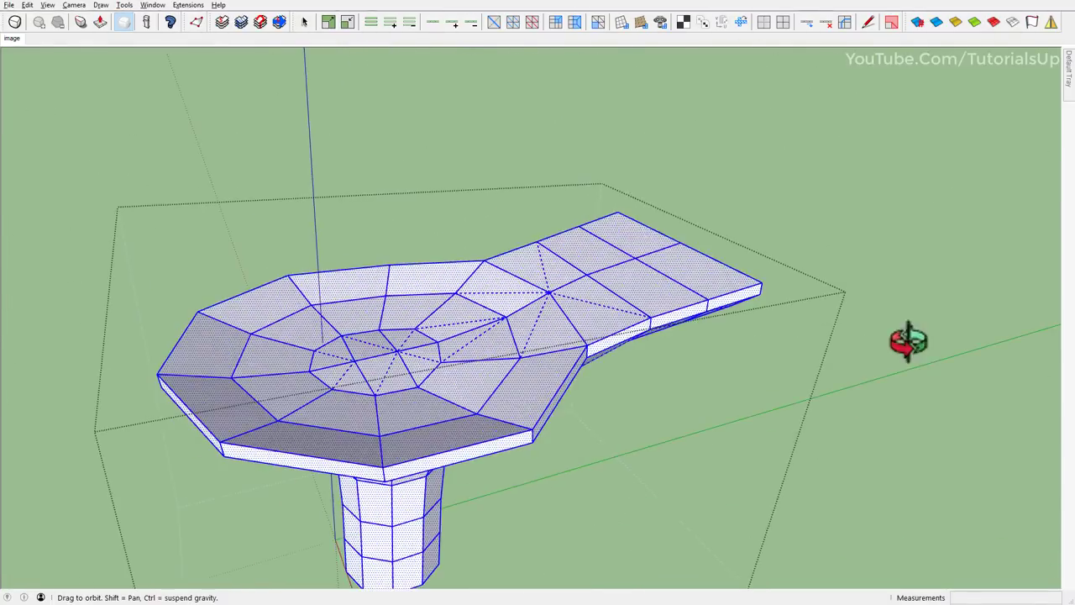
# Enter vertex editing on the canopy and nudge a vertex under the wing slightly downward.
pyautogui.scroll(3, 579, 301)
pyautogui.doubleClick(561, 300)
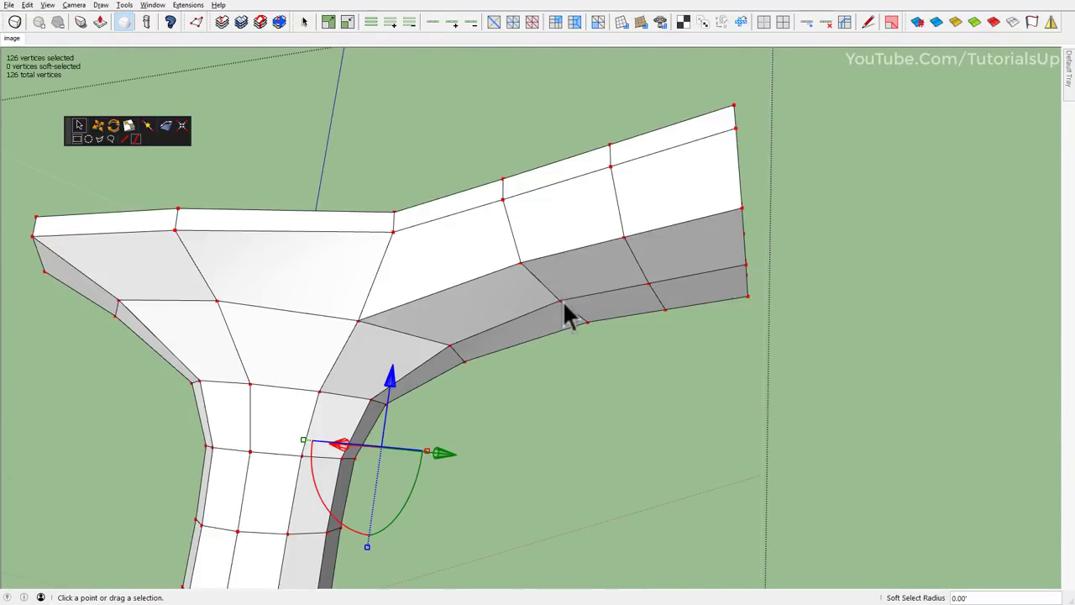
pyautogui.click(561, 303)
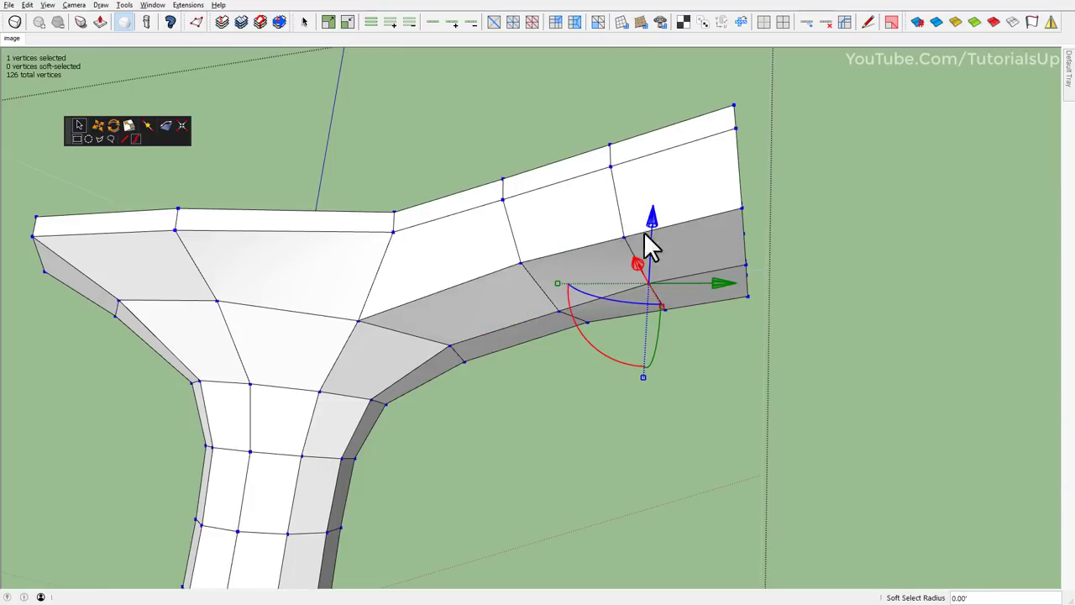
pyautogui.moveTo(652, 225)
pyautogui.mouseDown(button='middle')
pyautogui.moveTo(451, 231)
pyautogui.moveTo(728, 283)
pyautogui.mouseUp(button='middle')
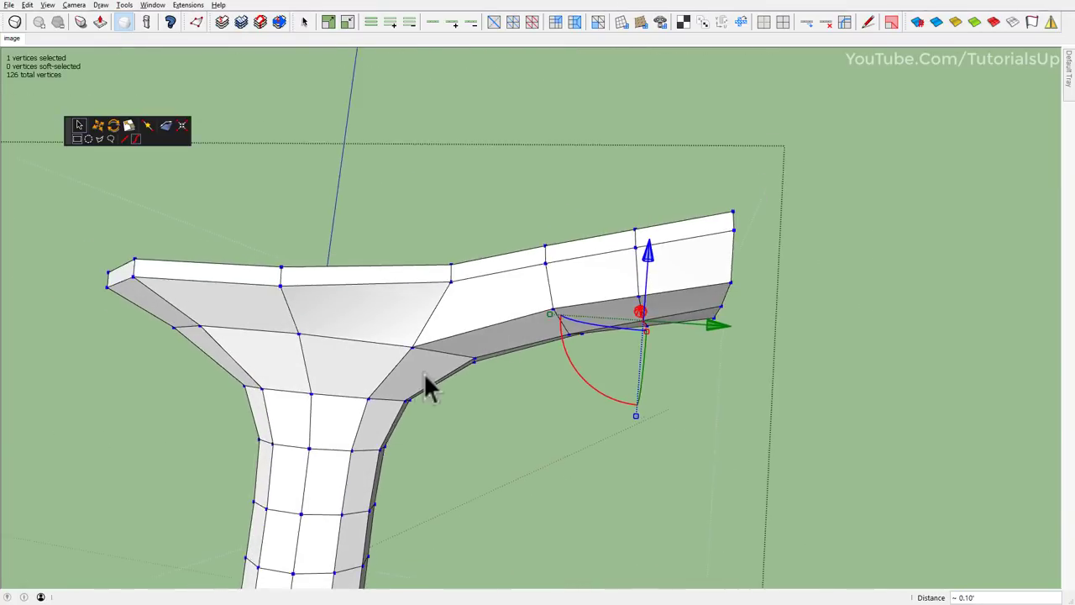
pyautogui.moveTo(423, 372)
pyautogui.mouseDown(button='middle')
pyautogui.moveTo(331, 252)
pyautogui.moveTo(473, 349)
pyautogui.mouseUp(button='middle')
pyautogui.click(467, 331)
pyautogui.moveTo(473, 269); pyautogui.dragTo(473, 283)
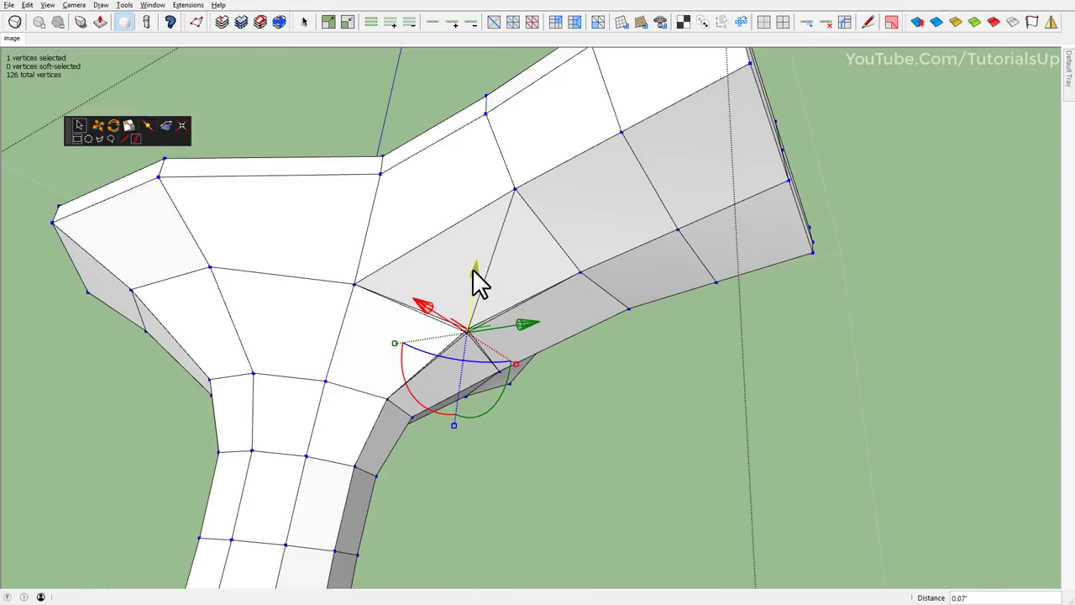
pyautogui.click(585, 277)
pyautogui.moveTo(588, 223)
pyautogui.mouseDown(button='middle')
pyautogui.moveTo(616, 233)
pyautogui.moveTo(644, 285)
pyautogui.moveTo(674, 240)
pyautogui.moveTo(555, 223)
pyautogui.moveTo(728, 244)
pyautogui.moveTo(566, 379)
pyautogui.moveTo(689, 324)
pyautogui.mouseUp(button='middle')
pyautogui.scroll(-3, 675, 240)
# Clear the vertex selection and restart vertex editing from an edge on the wing surface.
pyautogui.click(686, 272)
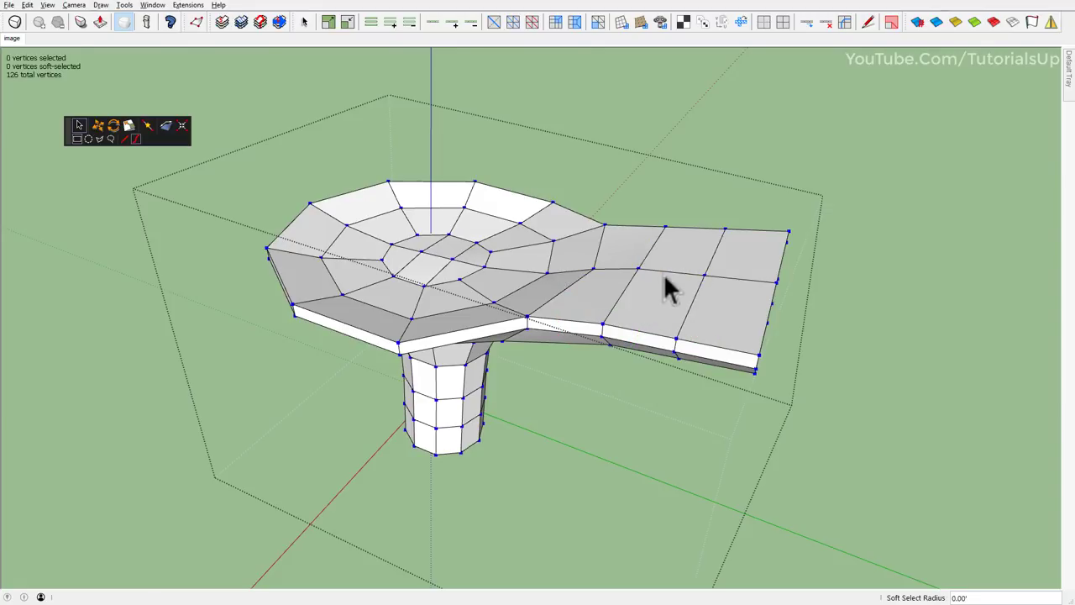
pyautogui.press('space')
pyautogui.click(654, 268)
pyautogui.moveTo(551, 276); pyautogui.dragTo(731, 220, button='middle')
pyautogui.scroll(3, 731, 222)
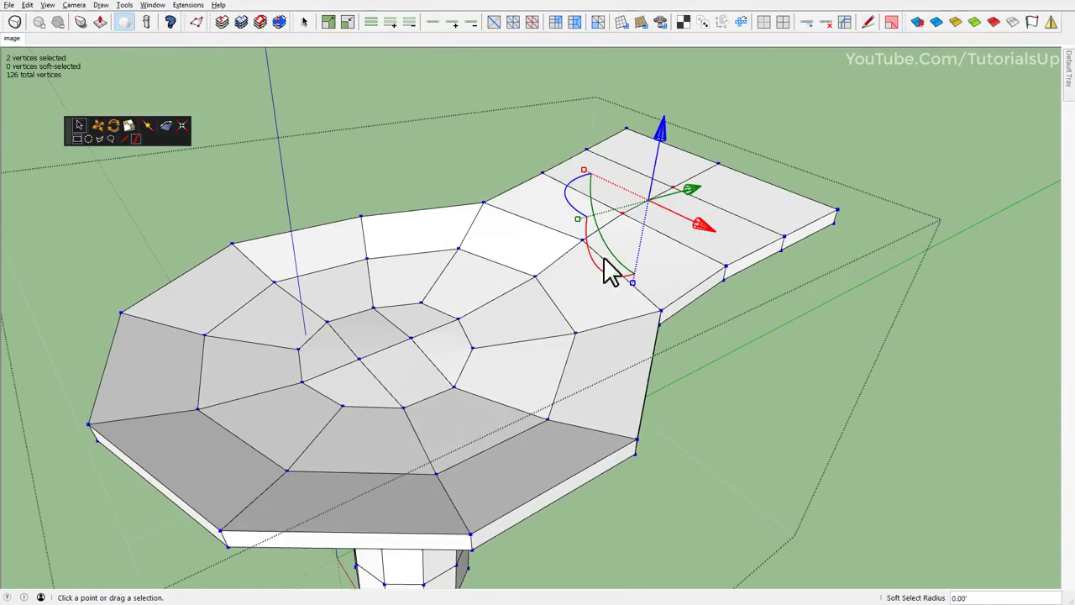
pyautogui.press('space')
pyautogui.click(602, 231)
pyautogui.press('v')
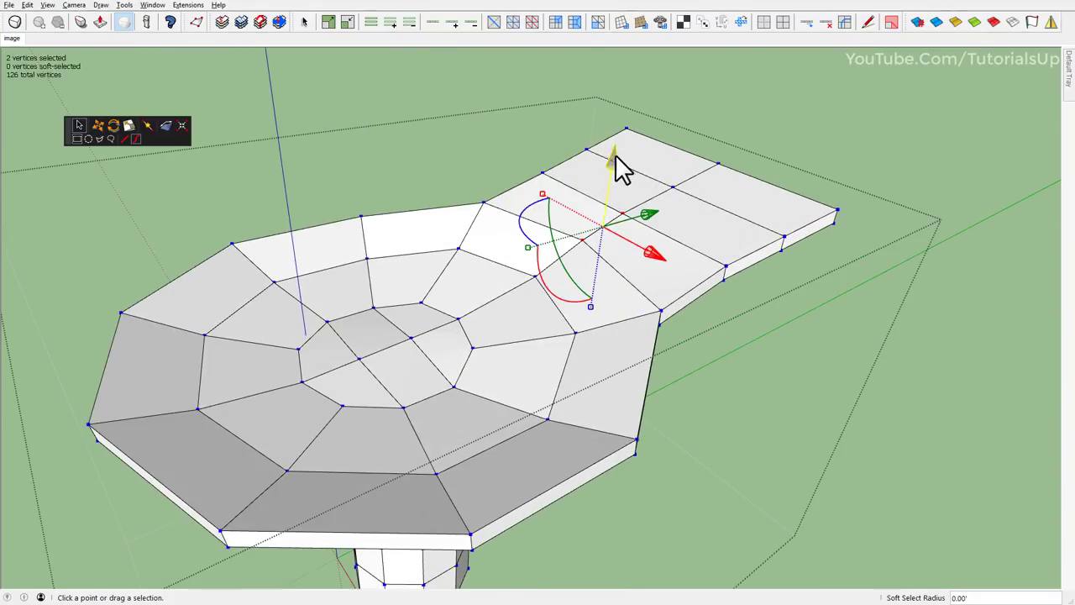
pyautogui.scroll(-3, 616, 176)
pyautogui.moveTo(616, 177); pyautogui.dragTo(579, 189, button='middle')
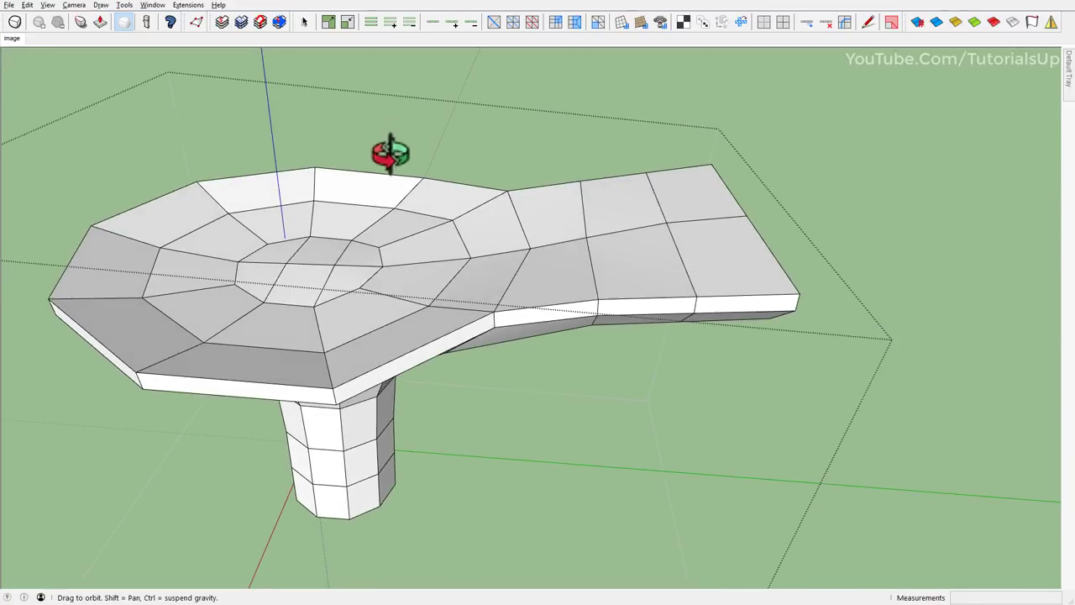
pyautogui.click(529, 277)
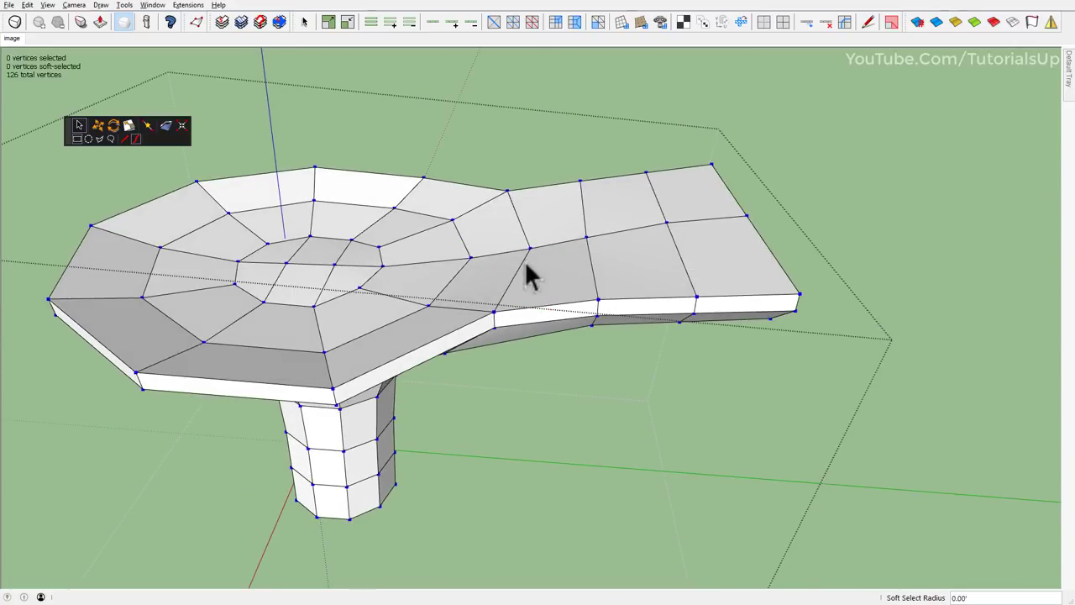
# Box-select the wing's end-edge vertices and raise them about 0.30'.
pyautogui.click(568, 242)
pyautogui.moveTo(568, 196)
pyautogui.mouseDown(button='middle')
pyautogui.moveTo(507, 183)
pyautogui.moveTo(656, 240)
pyautogui.moveTo(622, 250)
pyautogui.mouseUp(button='middle')
pyautogui.click(618, 255)
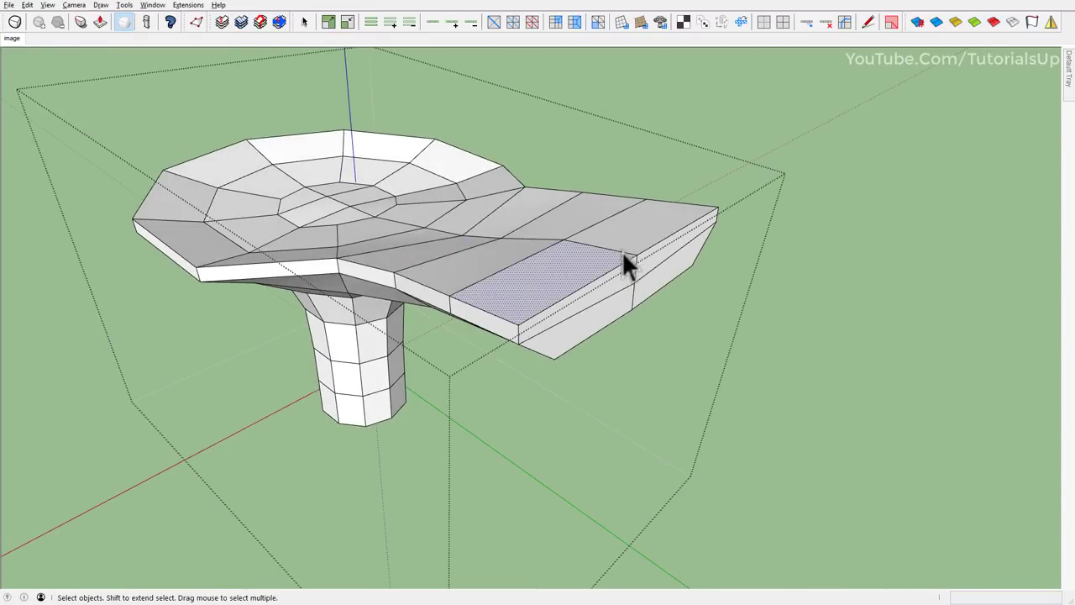
pyautogui.moveTo(620, 247); pyautogui.dragTo(655, 351)
pyautogui.moveTo(652, 244); pyautogui.dragTo(645, 221)
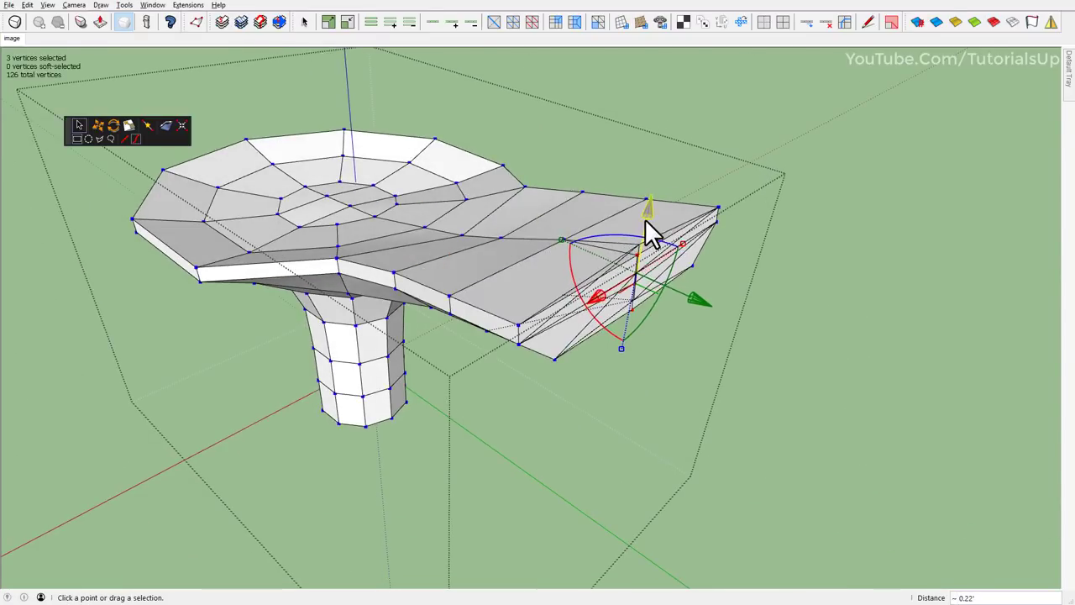
pyautogui.moveTo(645, 221)
pyautogui.mouseDown(button='middle')
pyautogui.moveTo(408, 120)
pyautogui.moveTo(588, 132)
pyautogui.moveTo(664, 167)
pyautogui.mouseUp(button='middle')
pyautogui.moveTo(663, 167); pyautogui.dragTo(665, 149)
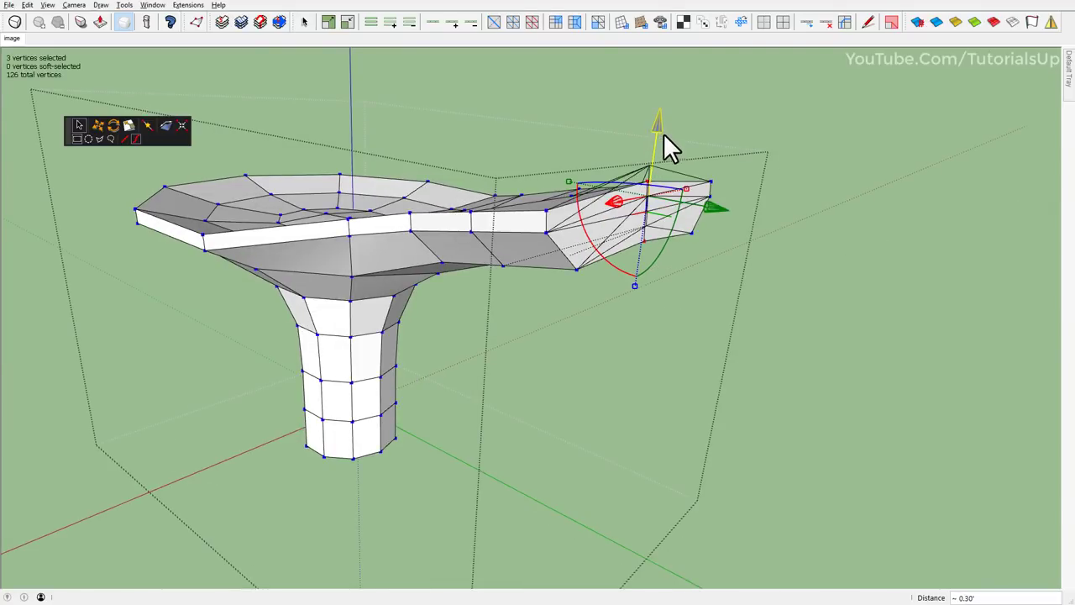
pyautogui.moveTo(664, 143)
pyautogui.mouseDown(button='middle')
pyautogui.moveTo(515, 67)
pyautogui.moveTo(610, 211)
pyautogui.moveTo(958, 348)
pyautogui.moveTo(926, 339)
pyautogui.moveTo(658, 92)
pyautogui.moveTo(389, 185)
pyautogui.moveTo(475, 293)
pyautogui.moveTo(582, 288)
pyautogui.mouseUp(button='middle')
# Select the dish's centre face plus its five surrounding inner faces.
pyautogui.tripleClick(582, 288)
pyautogui.click(583, 288)
pyautogui.tripleClick(582, 289)
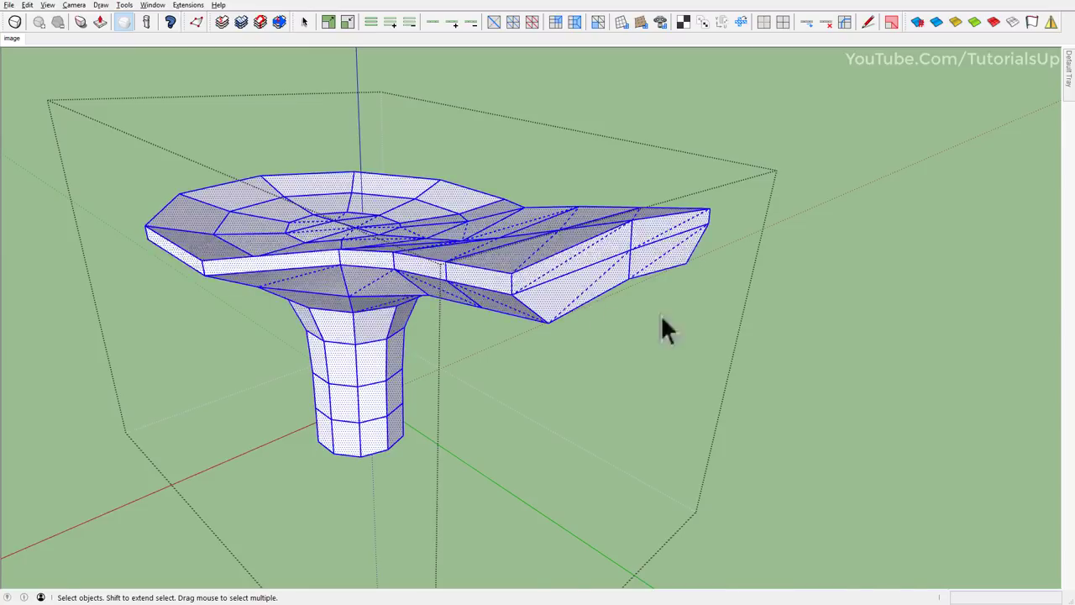
pyautogui.moveTo(660, 315)
pyautogui.mouseDown(button='middle')
pyautogui.moveTo(631, 384)
pyautogui.moveTo(866, 273)
pyautogui.moveTo(484, 379)
pyautogui.mouseUp(button='middle')
pyautogui.click(484, 380)
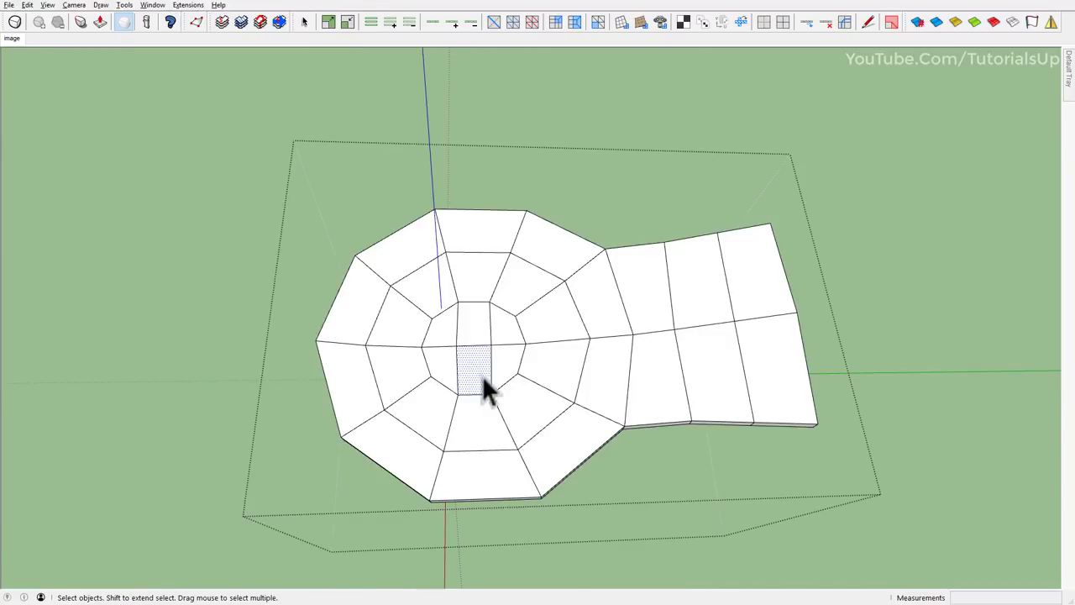
pyautogui.scroll(3, 484, 379)
pyautogui.scroll(3, 515, 345)
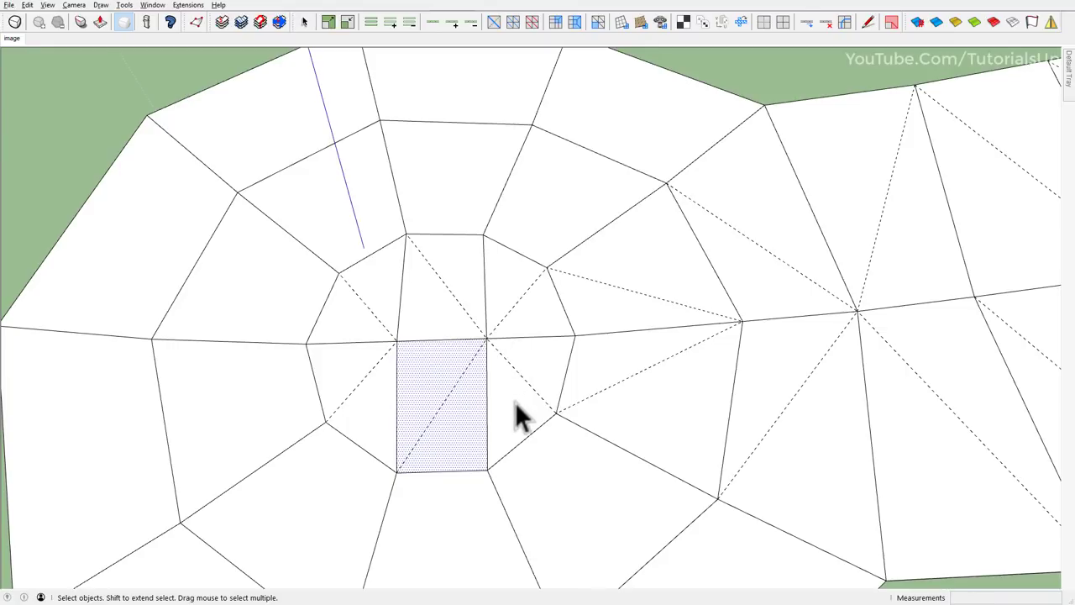
pyautogui.keyDown('shift'); pyautogui.click(516, 408); pyautogui.keyUp('shift')
pyautogui.keyDown('shift'); pyautogui.click(525, 290); pyautogui.keyUp('shift')
pyautogui.keyDown('shift'); pyautogui.click(391, 307); pyautogui.keyUp('shift')
pyautogui.keyDown('shift'); pyautogui.click(357, 403); pyautogui.keyUp('shift')
pyautogui.keyDown('shift'); pyautogui.click(433, 324); pyautogui.keyUp('shift')
pyautogui.moveTo(433, 323)
pyautogui.mouseDown(button='middle')
pyautogui.moveTo(425, 252)
pyautogui.moveTo(511, 364)
pyautogui.moveTo(441, 223)
pyautogui.mouseUp(button='middle')
# Lower the centre vertices about 0.22' with Vertex Tools to sink the dish's middle.
pyautogui.press('v')
pyautogui.moveTo(427, 195); pyautogui.dragTo(440, 221)
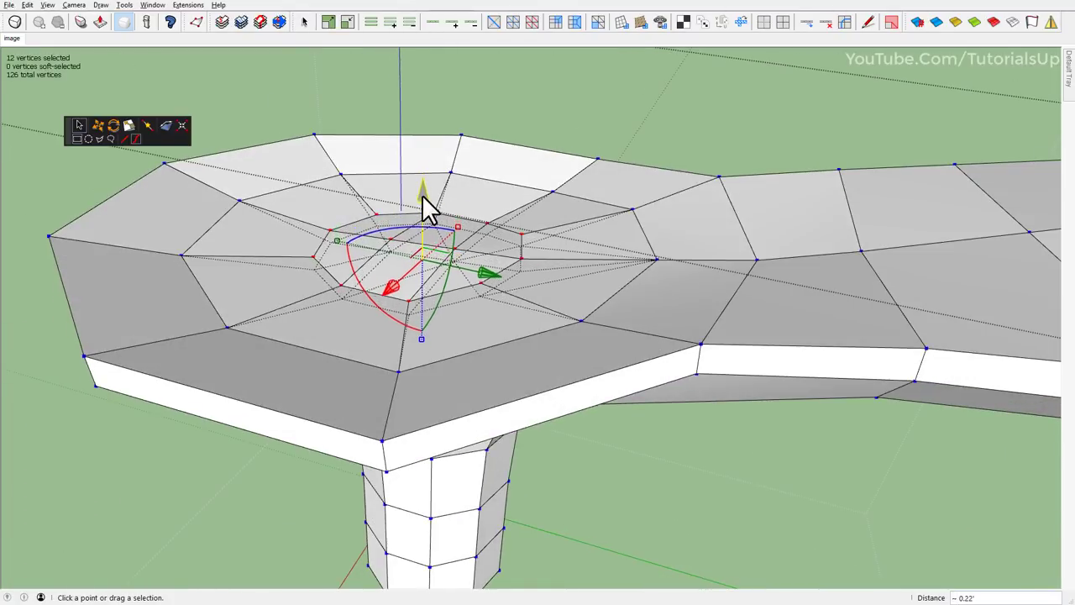
pyautogui.press('space')
pyautogui.scroll(2, 429, 291)
pyautogui.press('v')
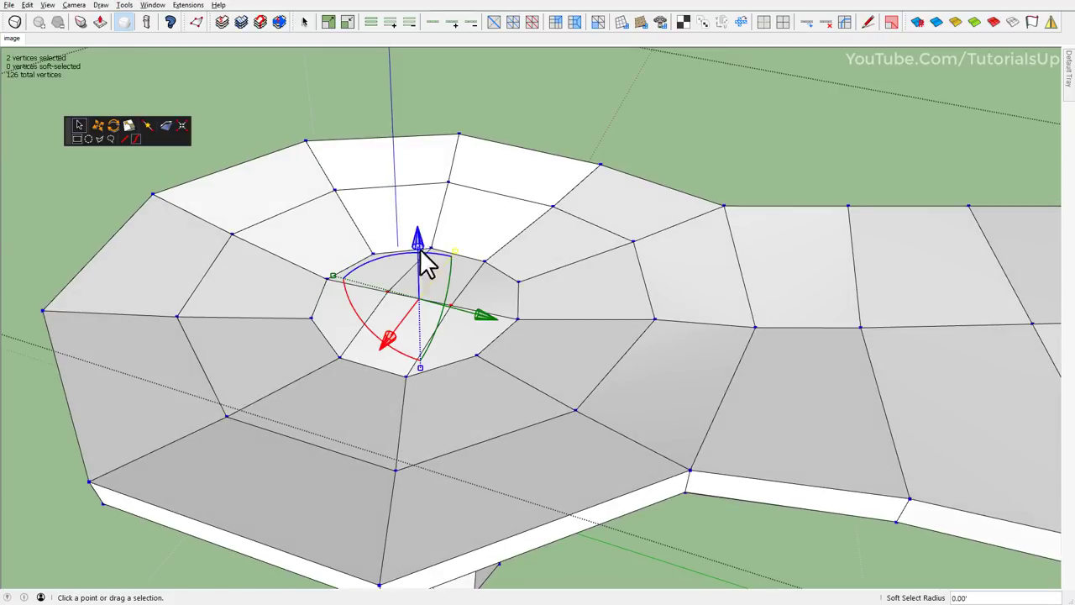
pyautogui.moveTo(422, 247); pyautogui.dragTo(451, 263)
pyautogui.scroll(-3, 451, 262)
pyautogui.moveTo(451, 262)
pyautogui.mouseDown(button='middle')
pyautogui.moveTo(523, 209)
pyautogui.moveTo(583, 247)
pyautogui.moveTo(768, 277)
pyautogui.moveTo(664, 246)
pyautogui.mouseUp(button='middle')
pyautogui.click(663, 238)
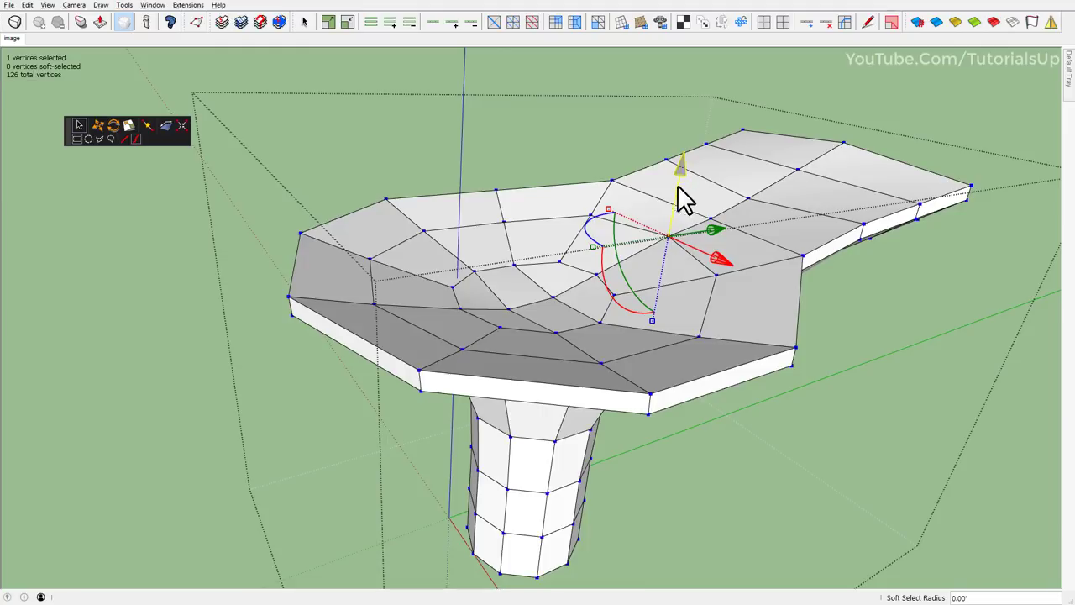
pyautogui.moveTo(681, 199)
pyautogui.mouseDown(button='middle')
pyautogui.moveTo(476, 160)
pyautogui.moveTo(140, 174)
pyautogui.moveTo(364, 276)
pyautogui.moveTo(486, 311)
pyautogui.mouseUp(button='middle')
# Open the canopy group and select all of its connected geometry.
pyautogui.rightClick(545, 328)
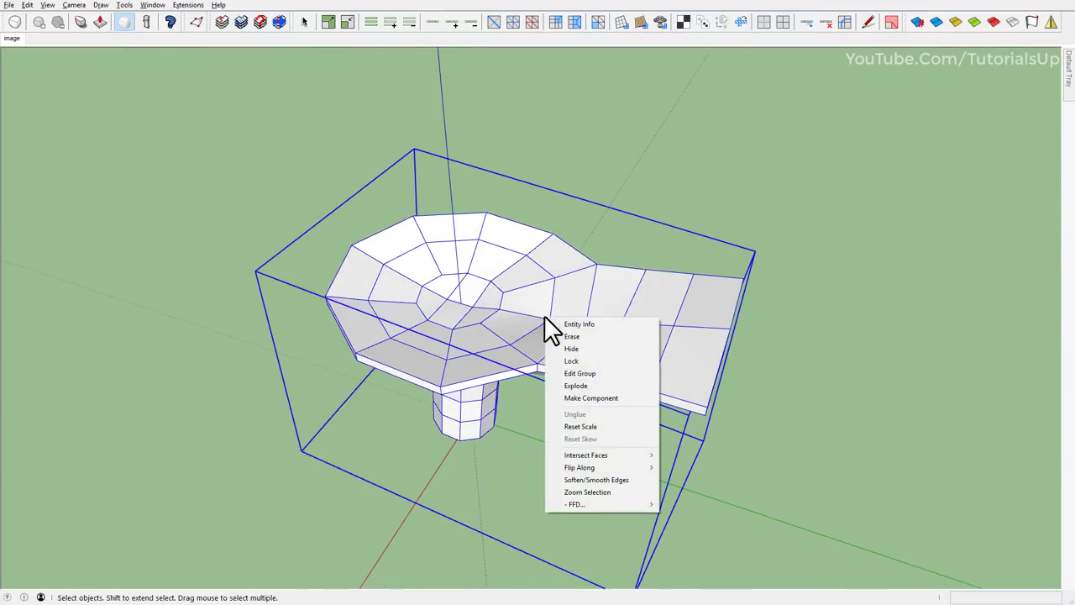
pyautogui.click(483, 309)
pyautogui.doubleClick(484, 309)
pyautogui.tripleClick(484, 310)
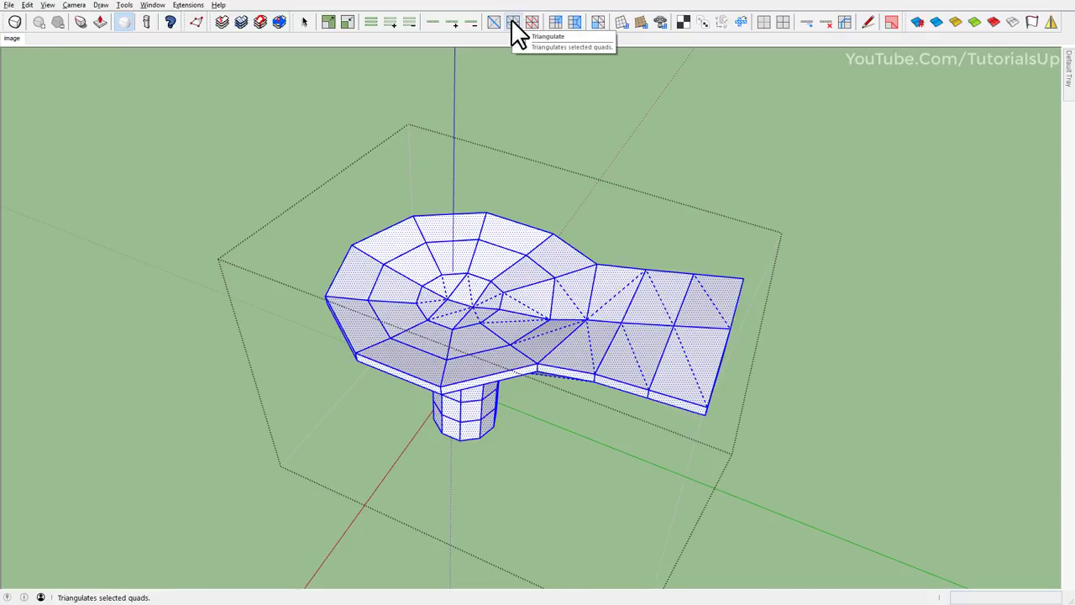
pyautogui.click(504, 224)
pyautogui.doubleClick(504, 223)
# Convert the sandbox quads to QuadFace quads, then select the whole canopy group.
pyautogui.moveTo(496, 318)
pyautogui.mouseDown(button='middle')
pyautogui.moveTo(620, 24)
pyautogui.moveTo(473, 280)
pyautogui.moveTo(515, 72)
pyautogui.mouseUp(button='middle')
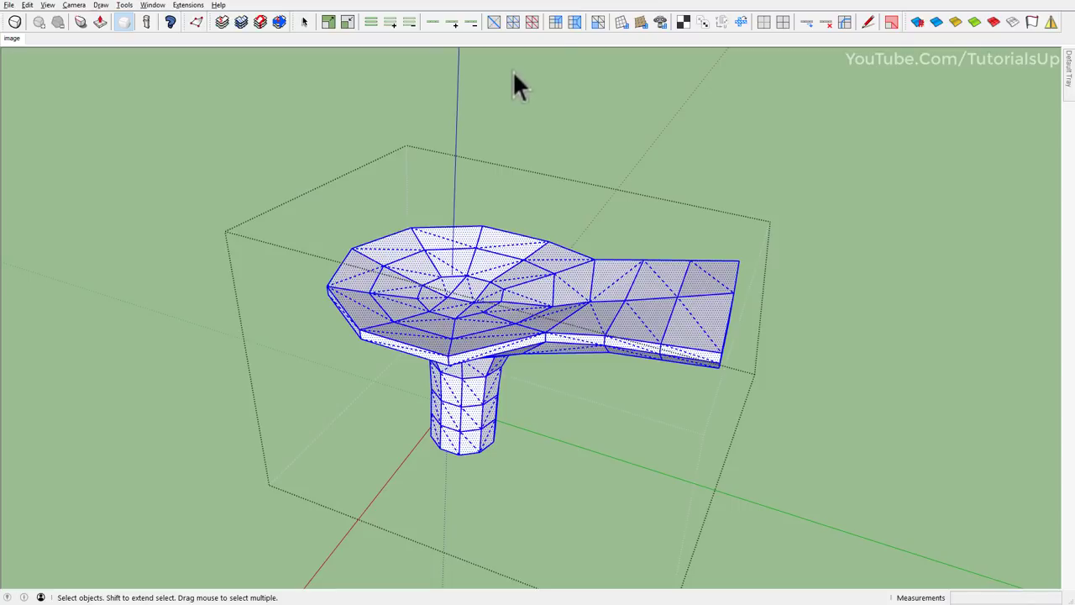
pyautogui.click(640, 23)
pyautogui.moveTo(585, 244)
pyautogui.mouseDown(button='middle')
pyautogui.moveTo(440, 252)
pyautogui.moveTo(367, 95)
pyautogui.moveTo(509, 307)
pyautogui.moveTo(643, 452)
pyautogui.moveTo(605, 331)
pyautogui.mouseUp(button='middle')
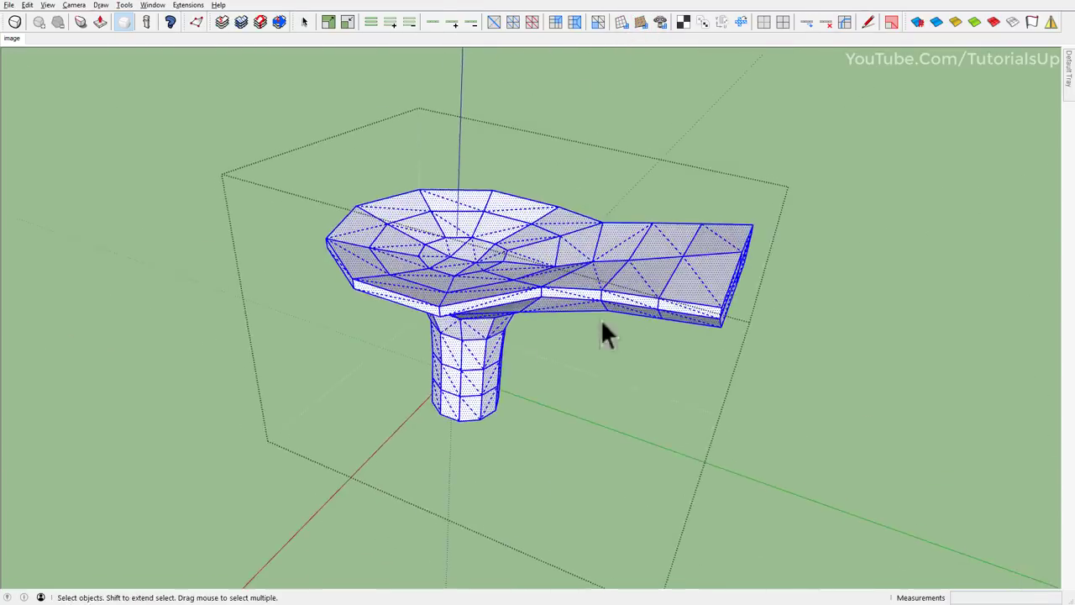
pyautogui.click(766, 410)
pyautogui.click(551, 257)
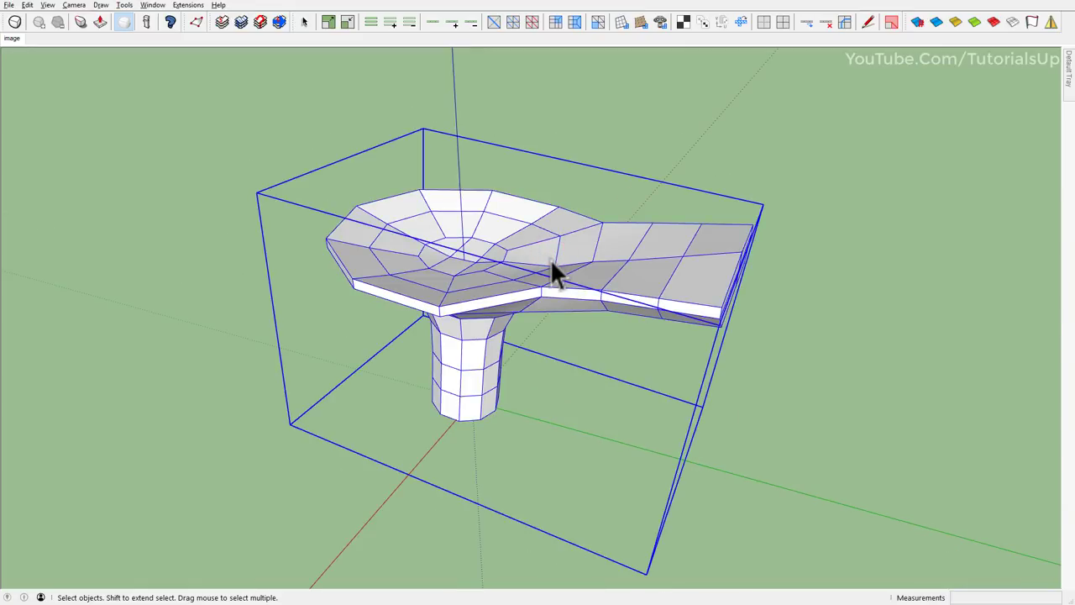
# Toggle SubD to preview the canopy as a smooth subdivided surface.
pyautogui.moveTo(616, 302); pyautogui.dragTo(473, 308, button='middle')
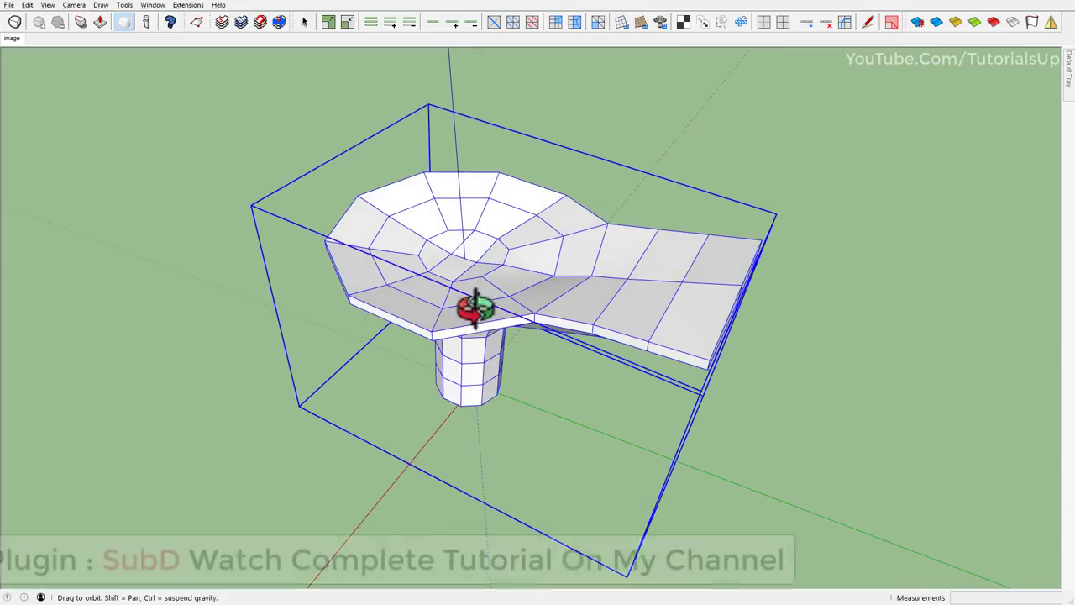
pyautogui.click(14, 22)
pyautogui.moveTo(593, 318)
pyautogui.mouseDown(button='middle')
pyautogui.moveTo(377, 98)
pyautogui.moveTo(266, 43)
pyautogui.moveTo(444, 1)
pyautogui.moveTo(453, 115)
pyautogui.moveTo(629, 509)
pyautogui.moveTo(647, 521)
pyautogui.moveTo(678, 480)
pyautogui.mouseUp(button='middle')
# Reselect the canopy group and open it to edit the faceted control mesh.
pyautogui.click(678, 479)
pyautogui.click(377, 285)
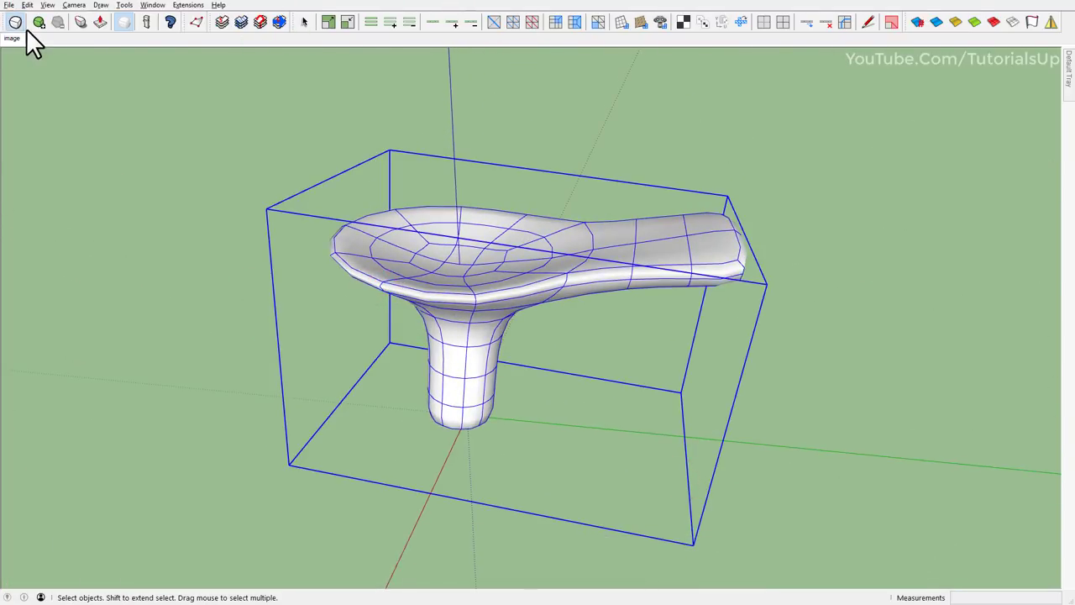
pyautogui.doubleClick(692, 246)
pyautogui.moveTo(693, 245)
pyautogui.mouseDown(button='middle')
pyautogui.moveTo(723, 271)
pyautogui.moveTo(515, 249)
pyautogui.moveTo(644, 257)
pyautogui.mouseUp(button='middle')
pyautogui.scroll(3, 643, 257)
# Select the arm's end face and crease its edges to 1.00.
pyautogui.moveTo(675, 328); pyautogui.dragTo(773, 281, button='middle')
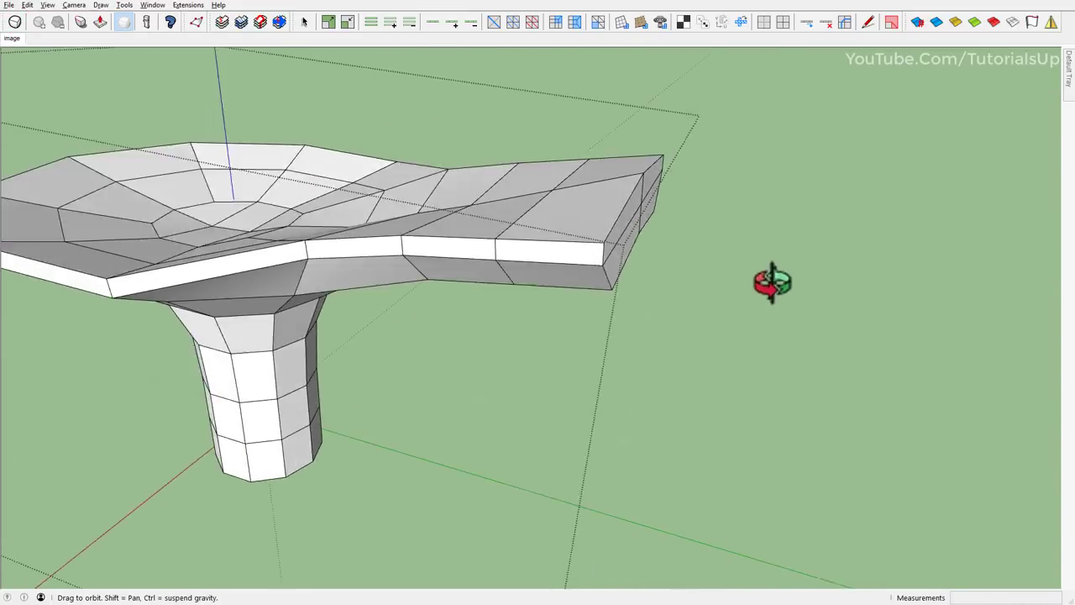
pyautogui.scroll(3, 773, 280)
pyautogui.scroll(-3, 643, 292)
pyautogui.doubleClick(497, 305)
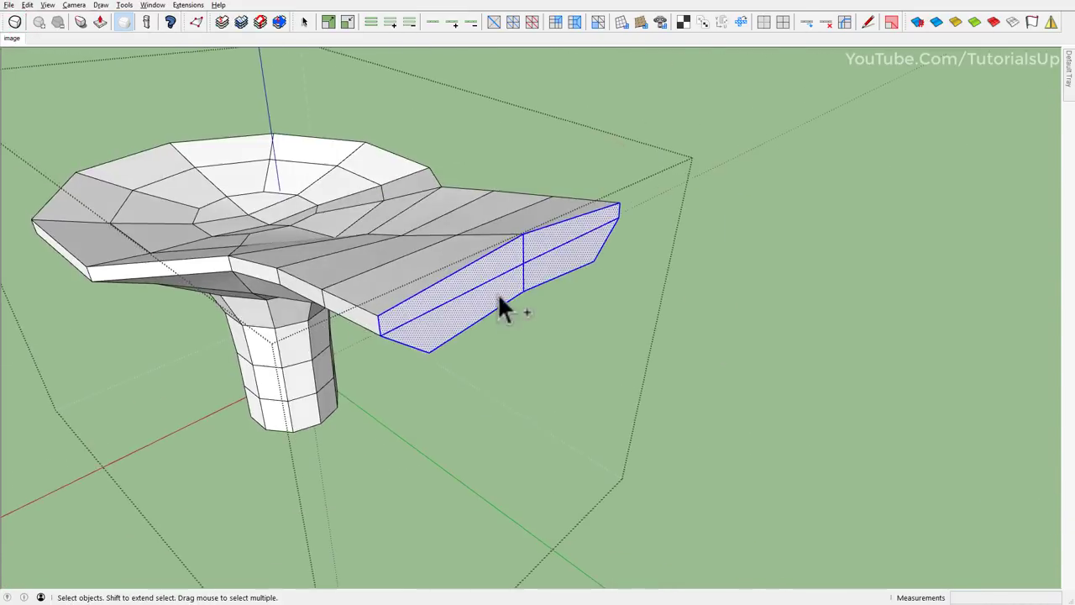
pyautogui.moveTo(516, 257); pyautogui.dragTo(531, 266, button='middle')
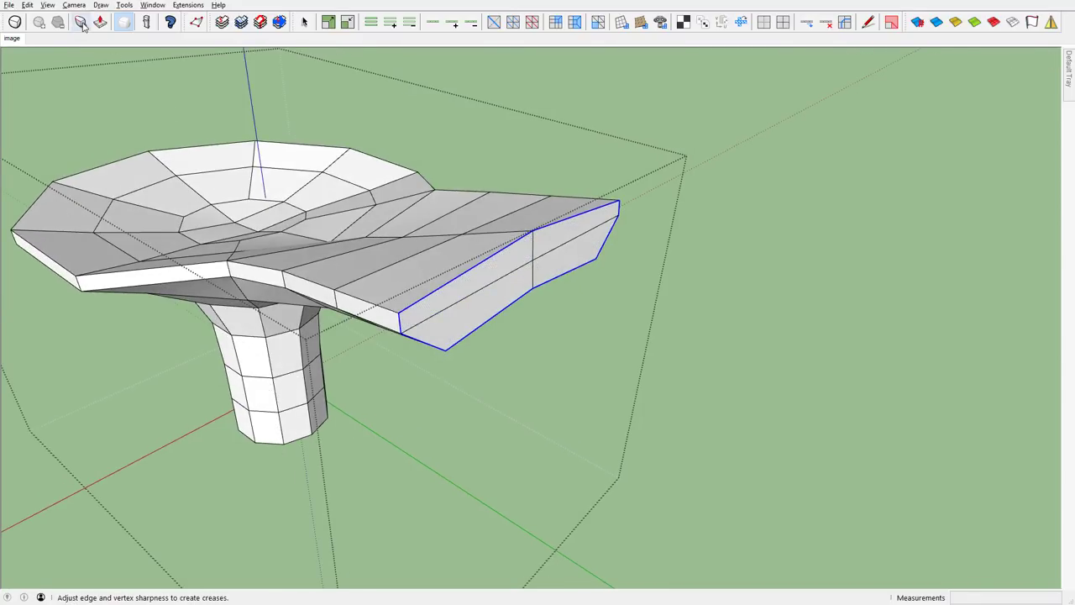
pyautogui.press('c')
pyautogui.moveTo(481, 255); pyautogui.dragTo(484, 194)
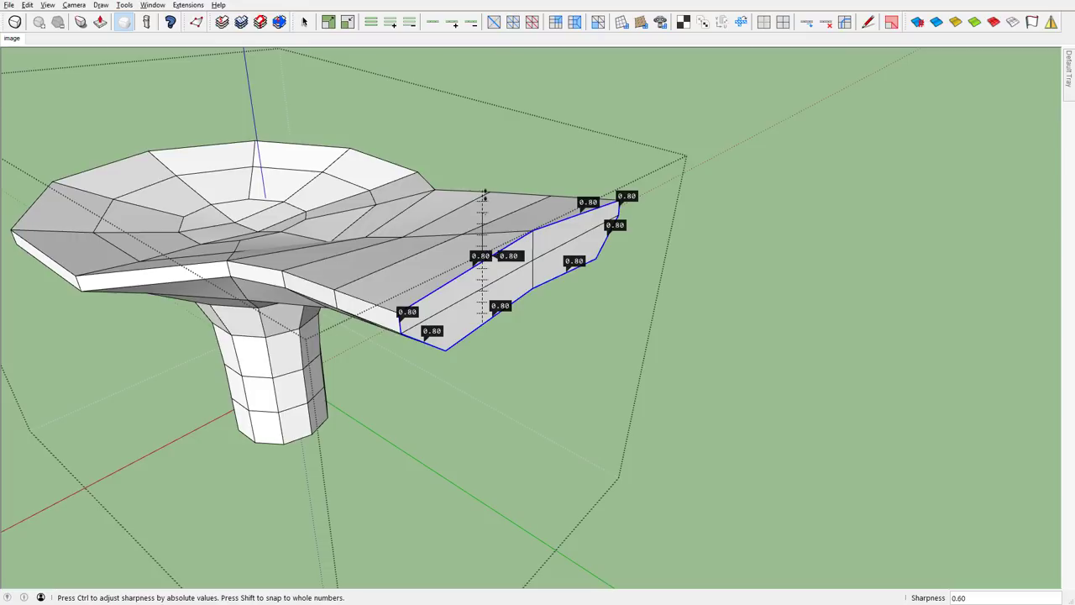
pyautogui.moveTo(490, 144); pyautogui.dragTo(493, 147)
pyautogui.scroll(-3, 727, 332)
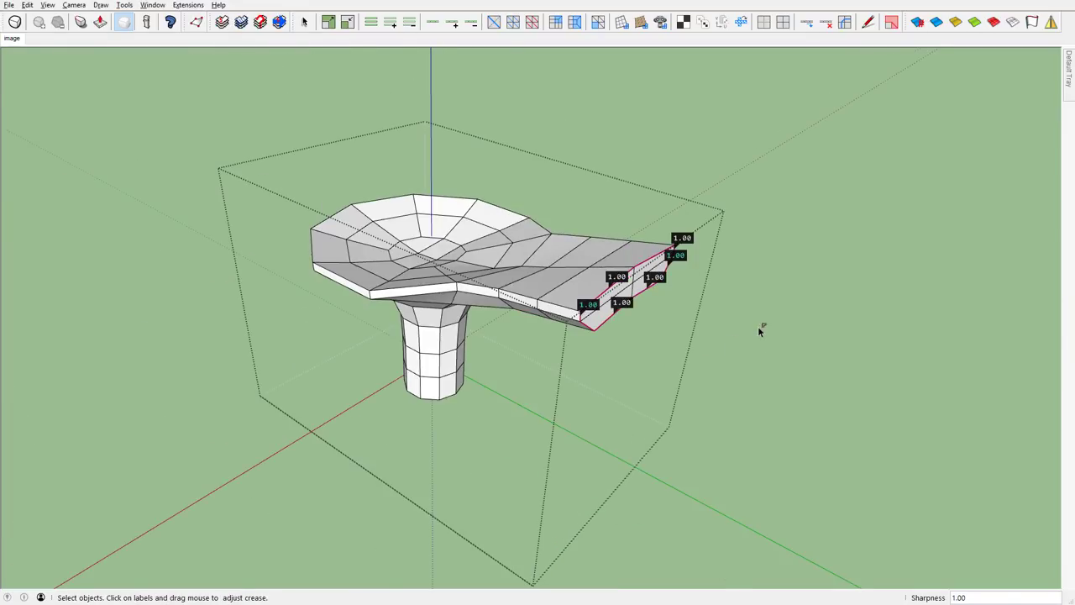
pyautogui.click(758, 358)
# Erase the radial edges of the stem's bottom cap and crease its rim to 1.00.
pyautogui.moveTo(373, 426)
pyautogui.mouseDown(button='middle')
pyautogui.moveTo(500, 174)
pyautogui.moveTo(392, 479)
pyautogui.mouseUp(button='middle')
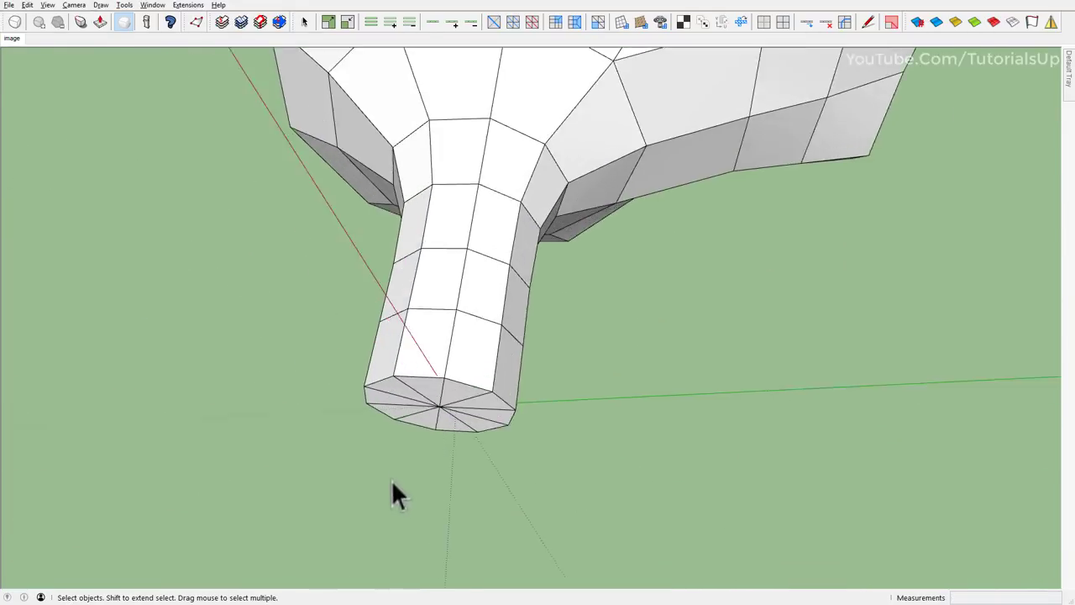
pyautogui.hotkey('ctrl', 'a')
pyautogui.press('e')
pyautogui.moveTo(456, 383); pyautogui.dragTo(452, 380)
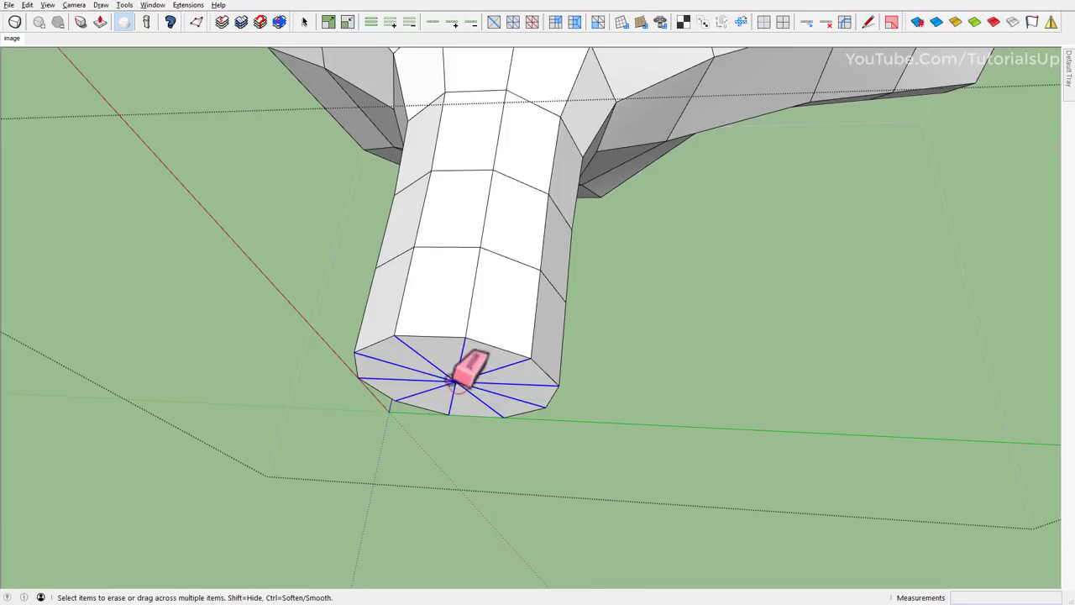
pyautogui.press('space')
pyautogui.doubleClick(460, 378)
pyautogui.keyDown('shift'); pyautogui.click(458, 374); pyautogui.keyUp('shift')
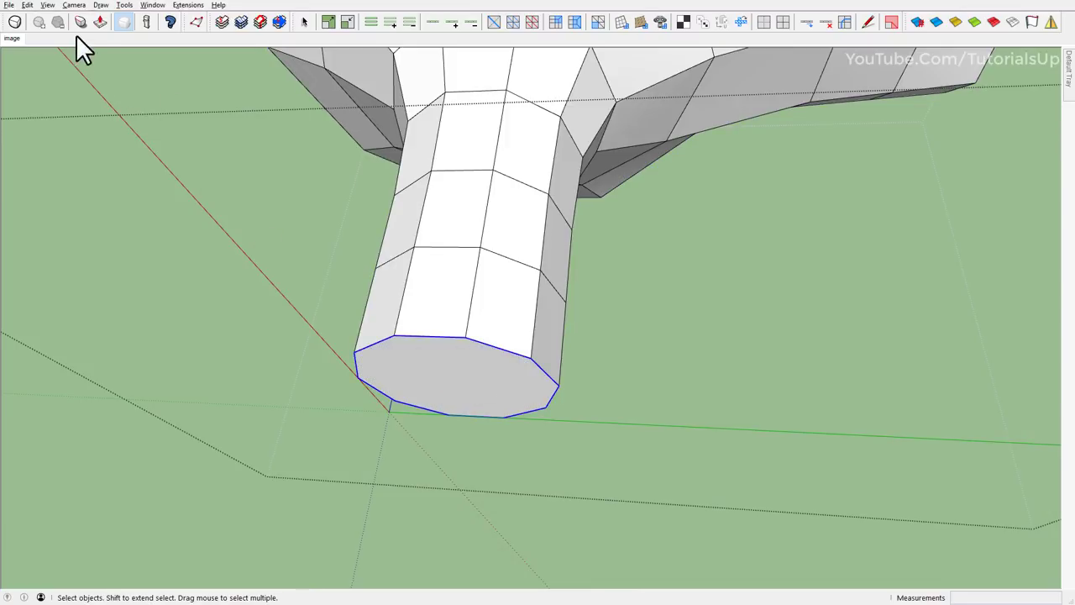
pyautogui.moveTo(438, 324); pyautogui.dragTo(439, 163)
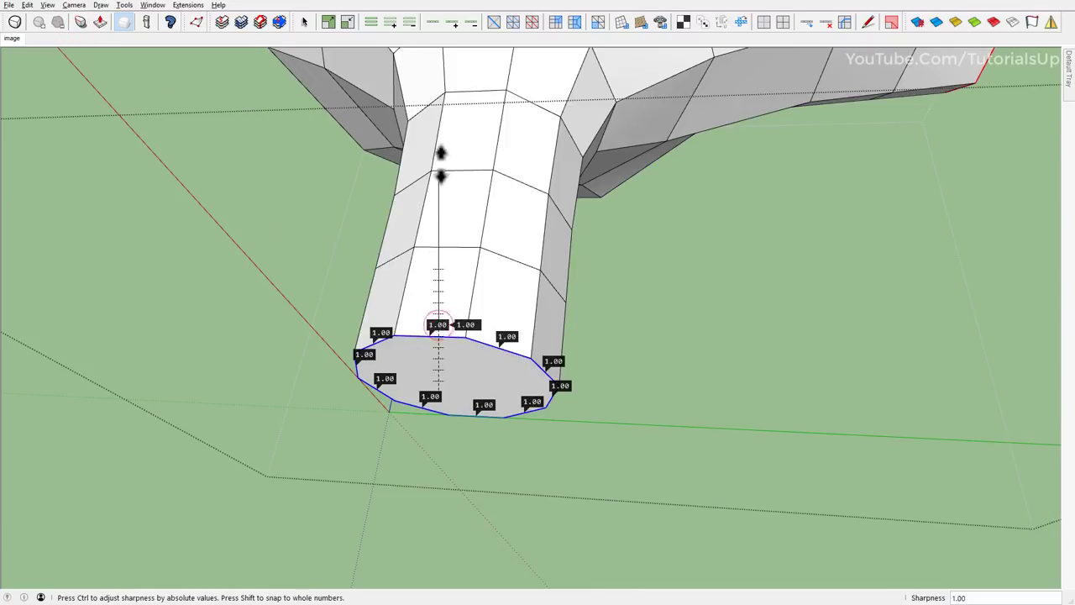
# Select the canopy group and switch SubD on to show the smooth surface.
pyautogui.moveTo(471, 476)
pyautogui.mouseDown(button='middle')
pyautogui.moveTo(496, 269)
pyautogui.moveTo(412, 437)
pyautogui.mouseUp(button='middle')
pyautogui.press('space')
pyautogui.click(489, 313)
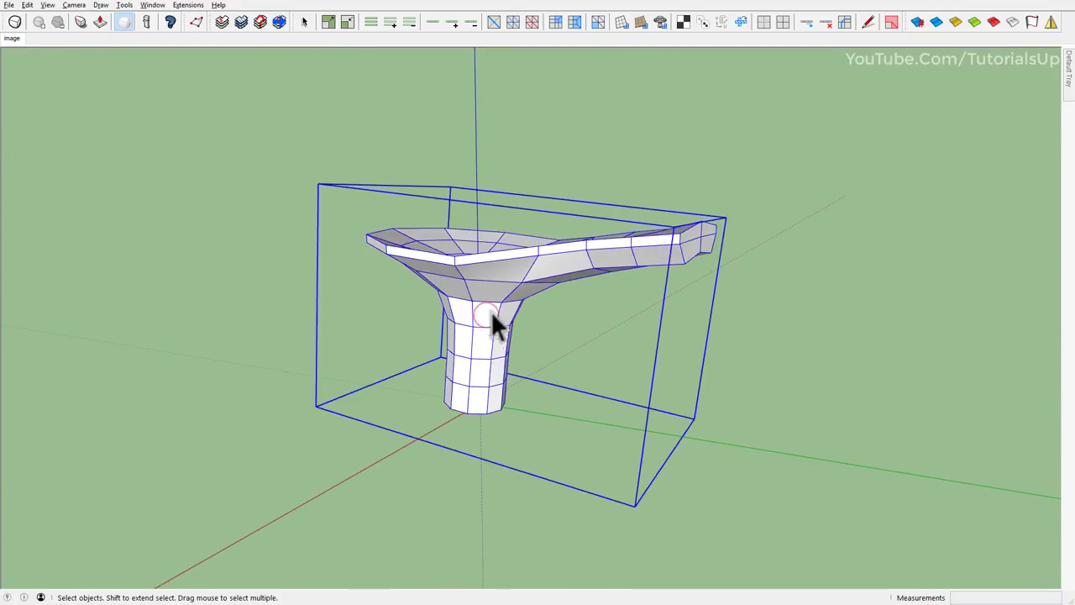
pyautogui.moveTo(489, 312); pyautogui.dragTo(164, 100, button='middle')
pyautogui.click(16, 23)
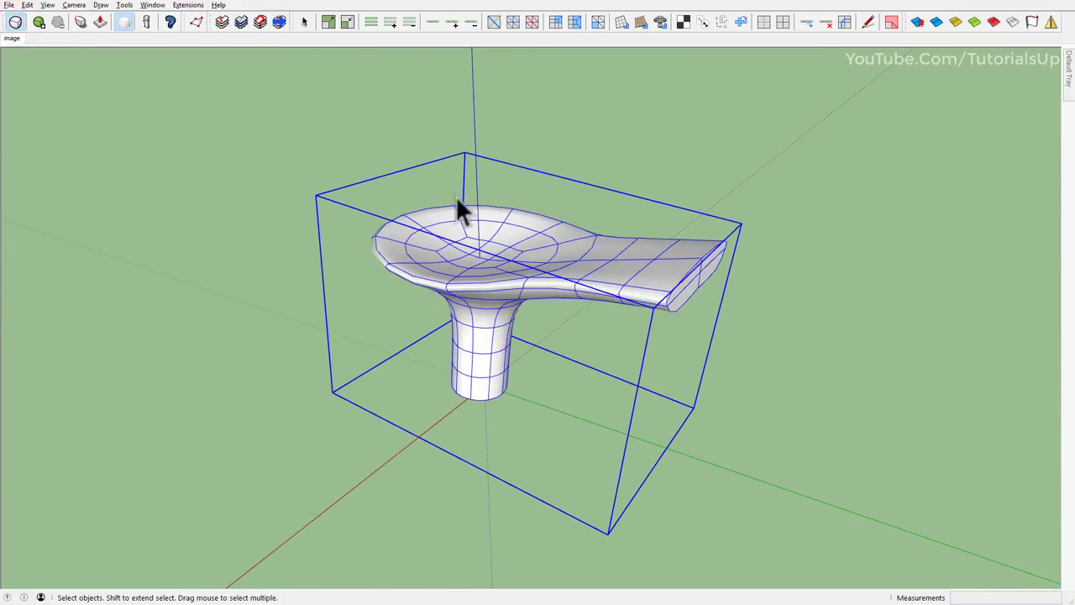
pyautogui.scroll(3, 624, 293)
pyautogui.moveTo(624, 293)
pyautogui.mouseDown(button='middle')
pyautogui.moveTo(468, 360)
pyautogui.moveTo(479, 273)
pyautogui.moveTo(544, 413)
pyautogui.mouseUp(button='middle')
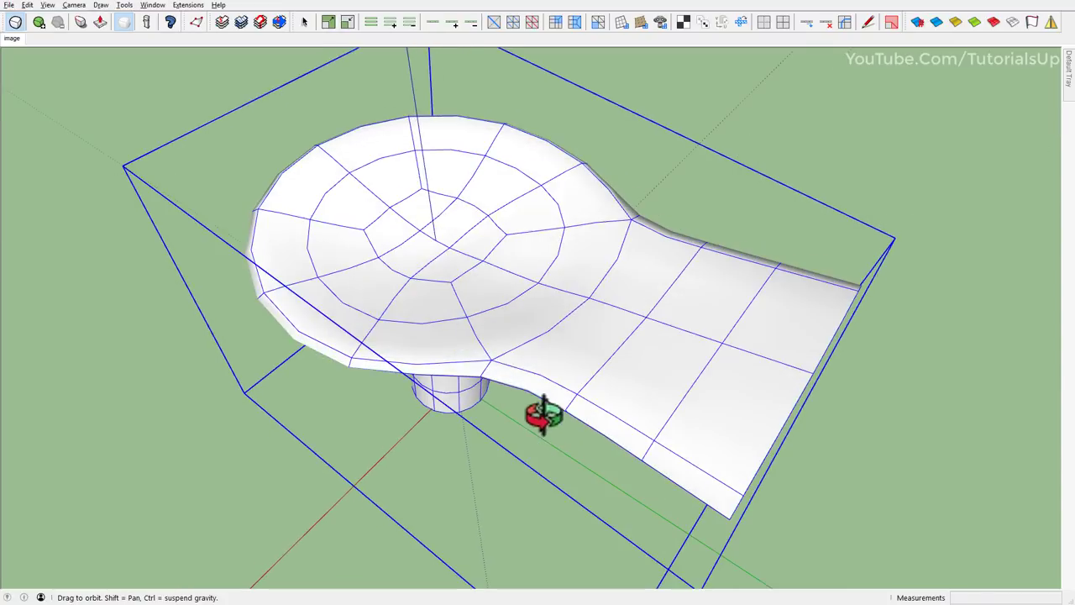
# Increase the subdivision iterations and reselect the smoothed canopy.
pyautogui.click(39, 19)
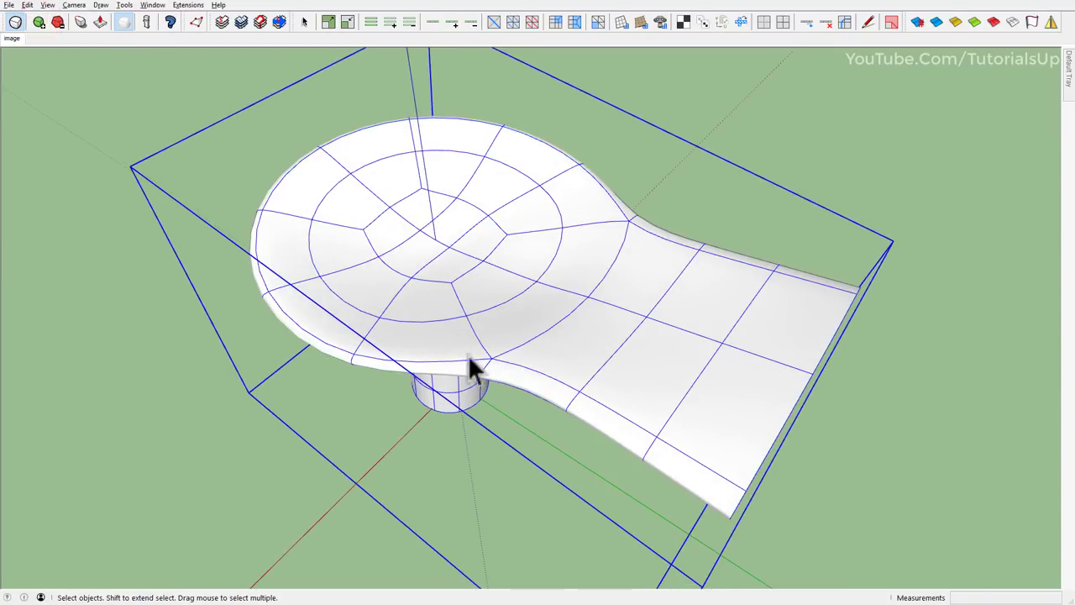
pyautogui.moveTo(468, 355)
pyautogui.mouseDown(button='middle')
pyautogui.moveTo(264, 59)
pyautogui.moveTo(431, 7)
pyautogui.moveTo(653, 149)
pyautogui.moveTo(684, 117)
pyautogui.mouseUp(button='middle')
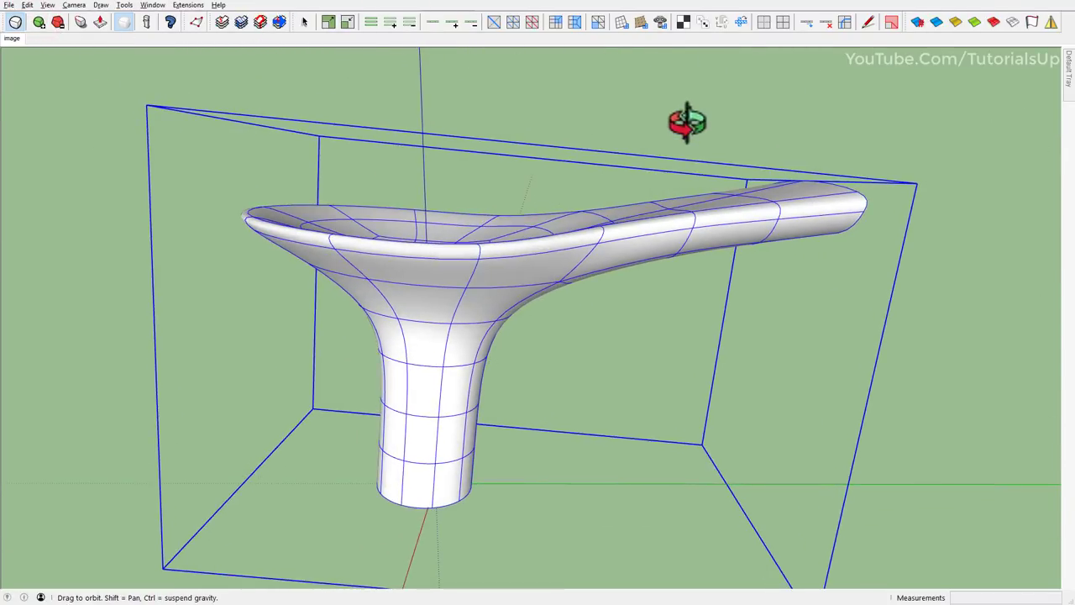
pyautogui.scroll(-3, 509, 364)
pyautogui.click(731, 344)
pyautogui.moveTo(730, 342)
pyautogui.mouseDown(button='middle')
pyautogui.moveTo(445, 89)
pyautogui.moveTo(160, 137)
pyautogui.moveTo(533, 79)
pyautogui.moveTo(604, 394)
pyautogui.mouseUp(button='middle')
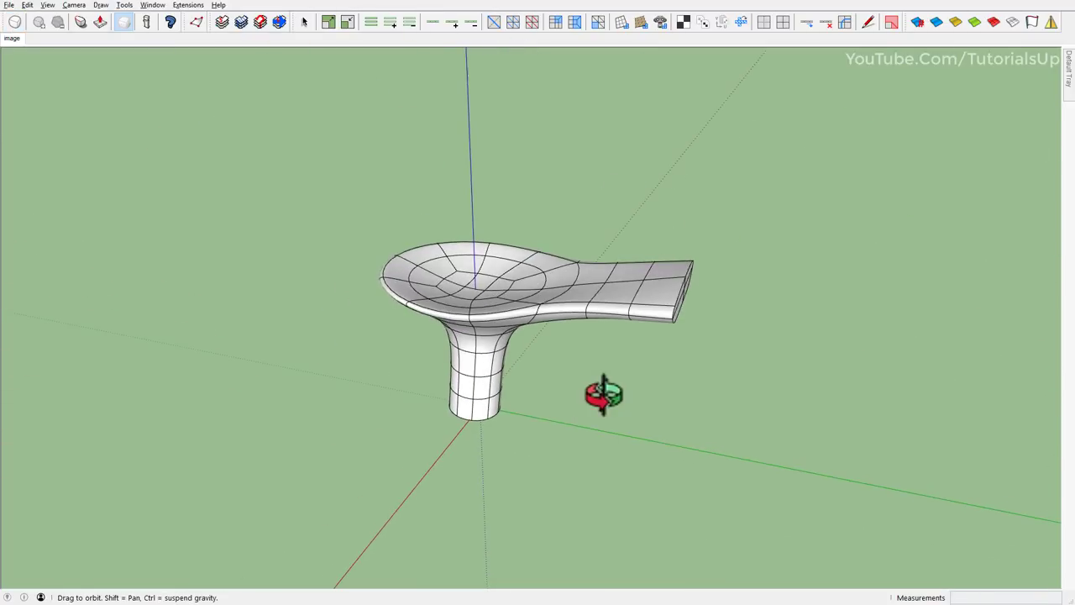
pyautogui.click(492, 344)
pyautogui.moveTo(358, 364); pyautogui.dragTo(417, 375, button='middle')
# Copy the canopy 20.50' to the right with Move plus Ctrl.
pyautogui.press('m')
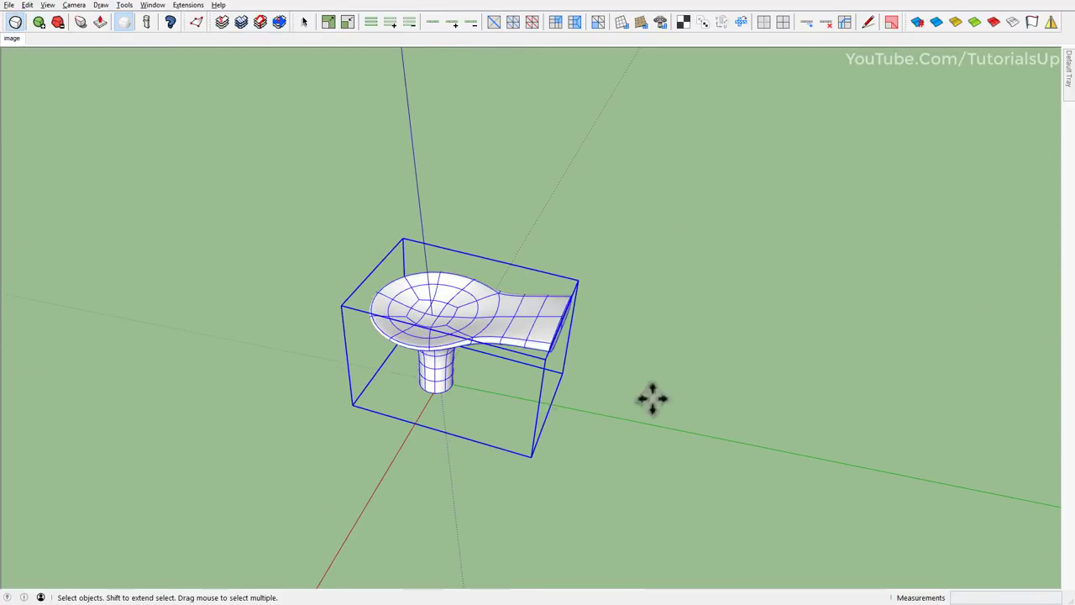
pyautogui.click(605, 359)
pyautogui.press('ctrl')
pyautogui.click(874, 399)
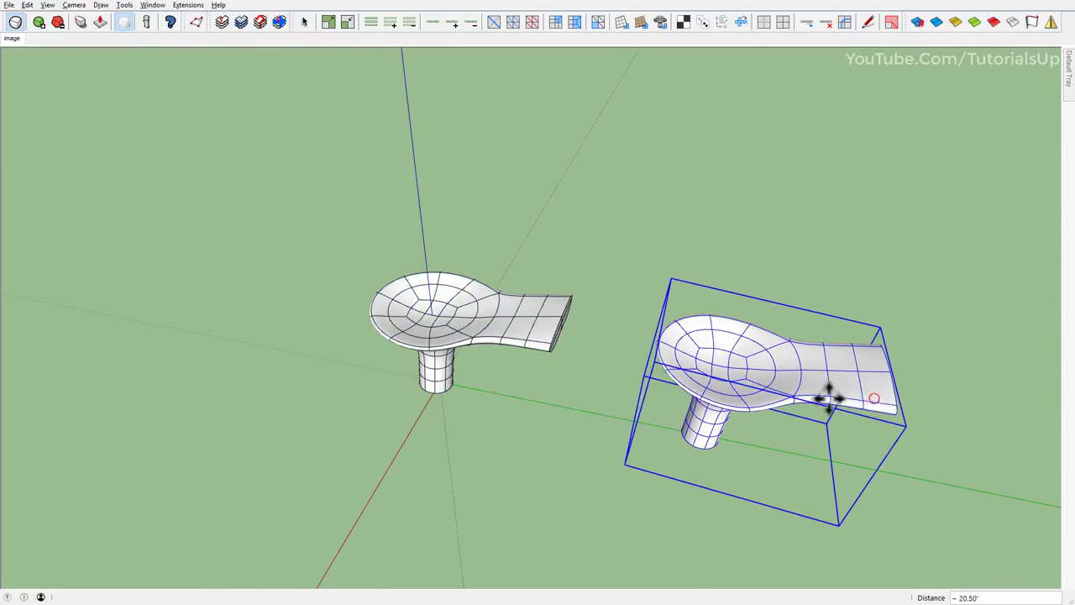
pyautogui.press('space')
# Show the original as its faceted mesh and select the copy, a 131.29 ft³ Solid Group.
pyautogui.click(552, 337)
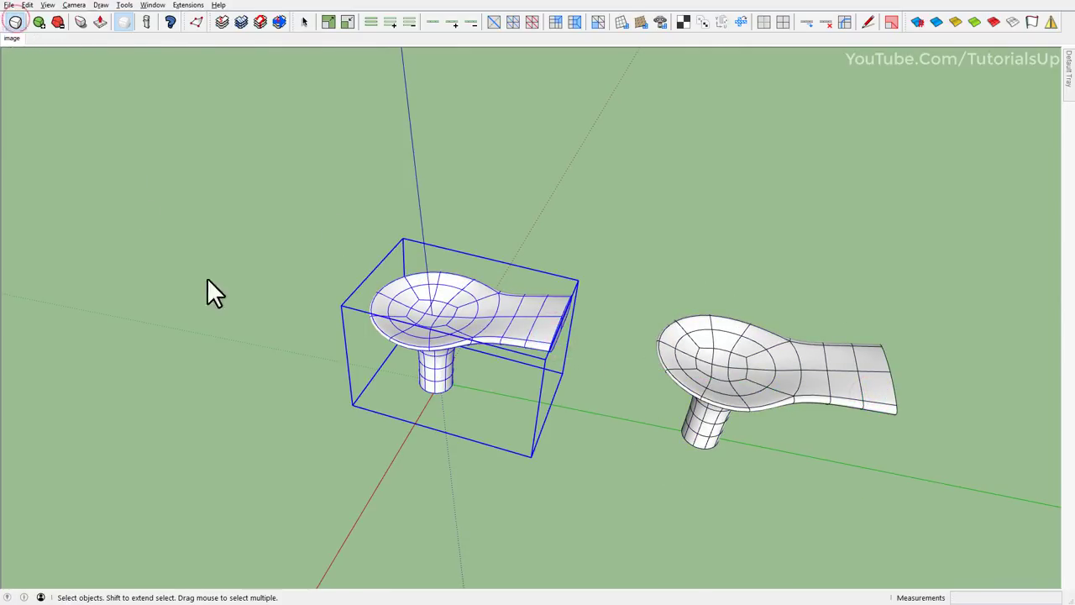
pyautogui.keyDown('shift'); pyautogui.moveTo(457, 360); pyautogui.dragTo(421, 396, button='middle'); pyautogui.keyUp('shift')
pyautogui.click(605, 420)
pyautogui.click(559, 327)
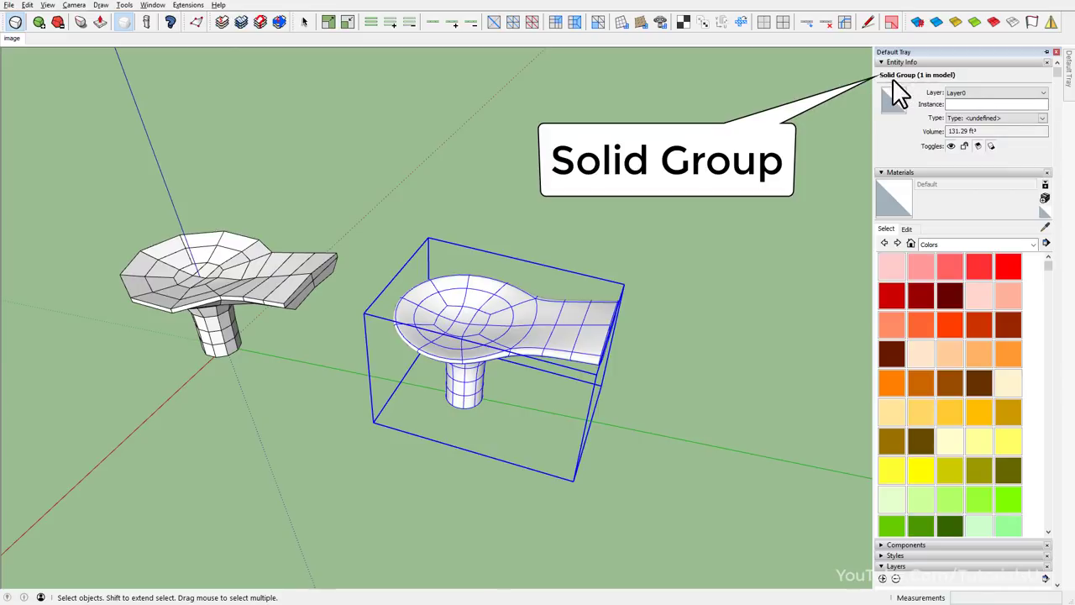
pyautogui.moveTo(637, 343)
pyautogui.mouseDown(button='middle')
pyautogui.moveTo(479, 260)
pyautogui.moveTo(636, 149)
pyautogui.mouseUp(button='middle')
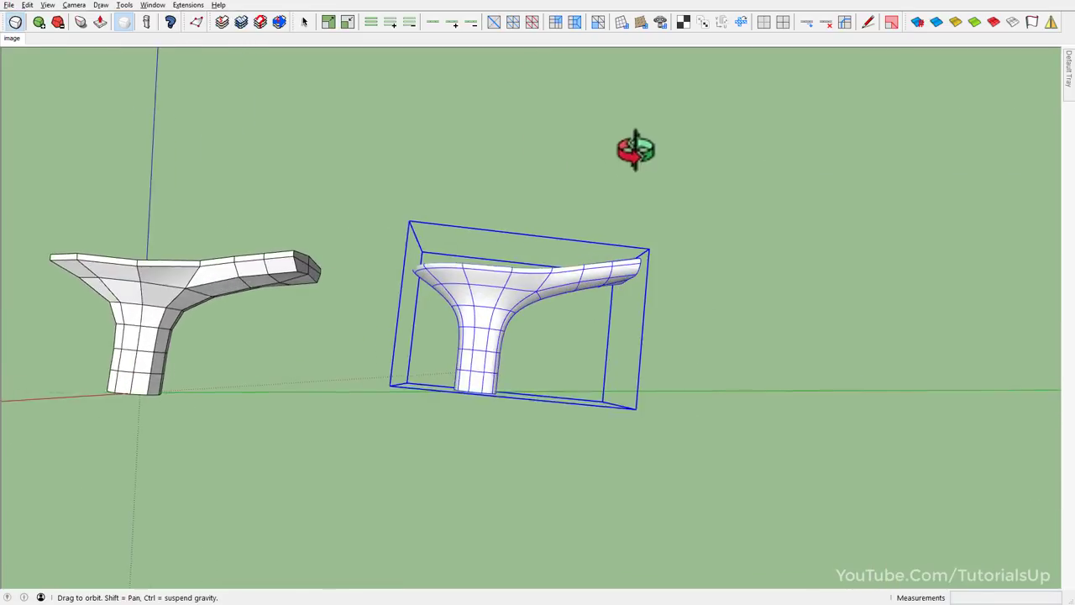
# Rotate the smooth copy about 5.66° around the stem's base so the column stands vertical.
pyautogui.press('e')
pyautogui.scroll(3, 533, 269)
pyautogui.scroll(-1, 536, 271)
pyautogui.scroll(2, 524, 292)
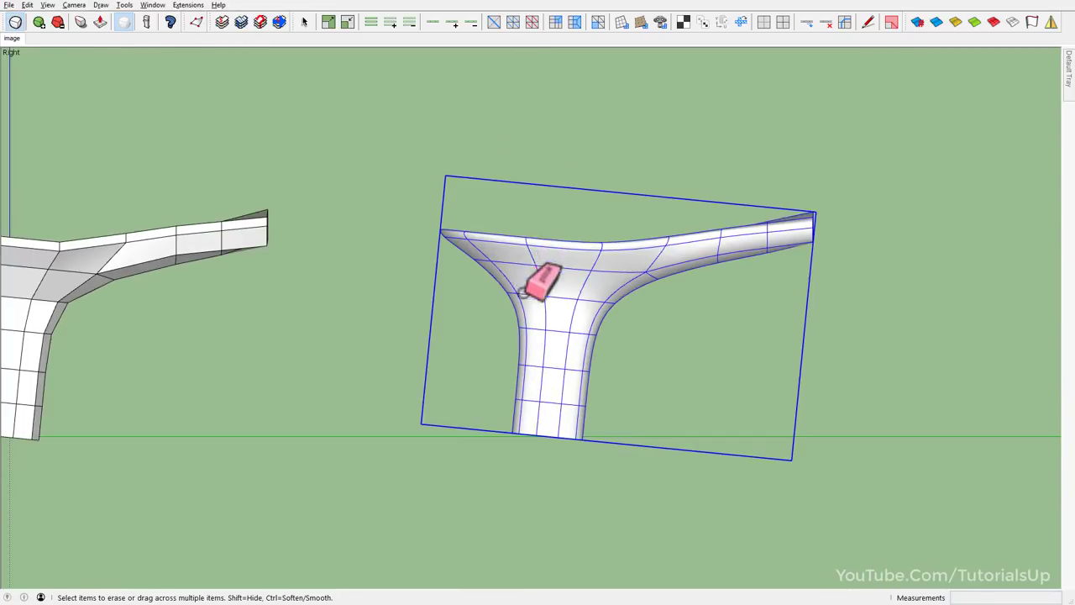
pyautogui.press('q')
pyautogui.scroll(2, 579, 461)
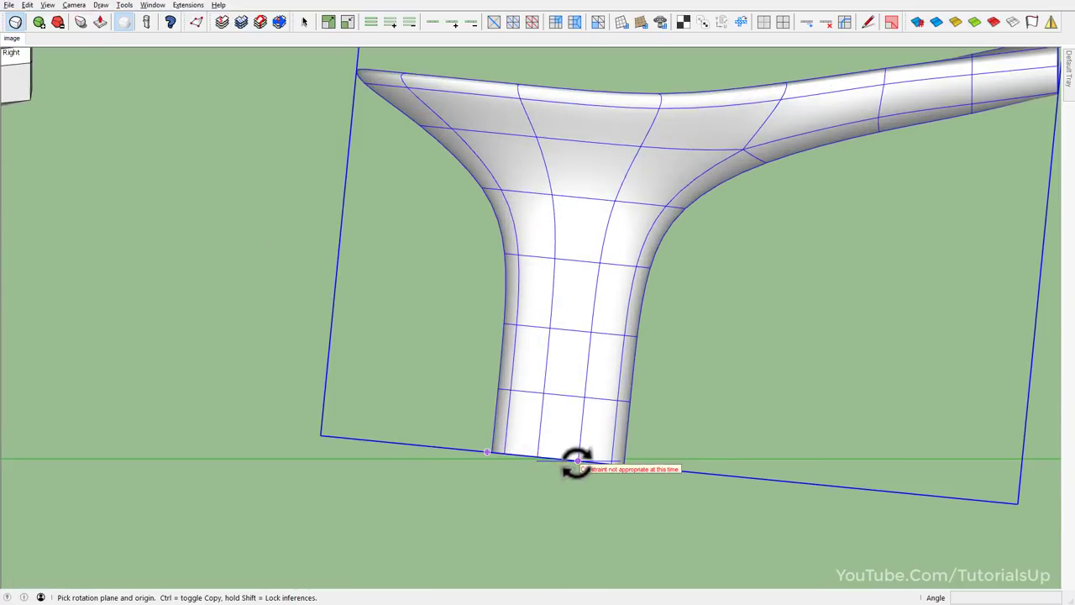
pyautogui.click(578, 461)
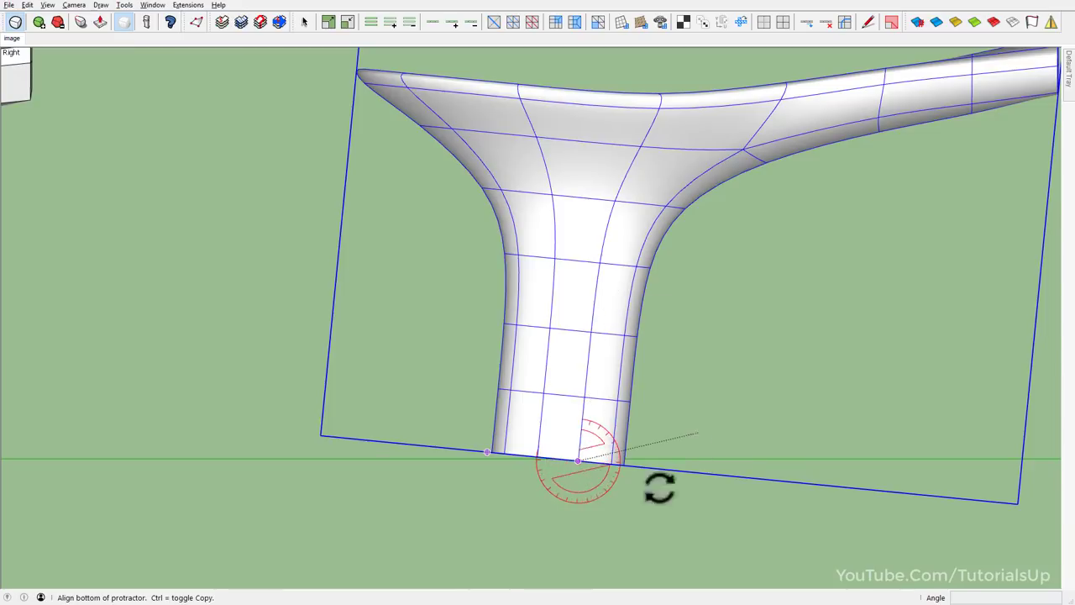
pyautogui.click(589, 343)
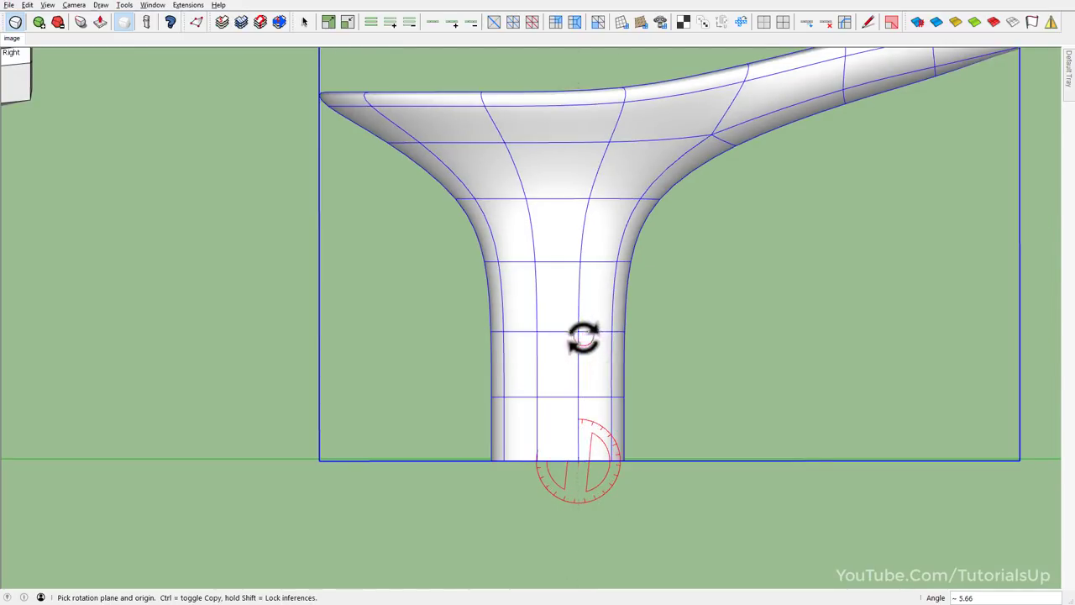
pyautogui.press('space')
# Return to a perspective view and reselect the upright smooth canopy copy.
pyautogui.scroll(-3, 658, 483)
pyautogui.click(411, 425)
pyautogui.scroll(-2, 470, 352)
pyautogui.moveTo(525, 276)
pyautogui.mouseDown(button='middle')
pyautogui.moveTo(471, 384)
pyautogui.moveTo(462, 372)
pyautogui.mouseUp(button='middle')
pyautogui.click(504, 348)
pyautogui.scroll(1, 477, 287)
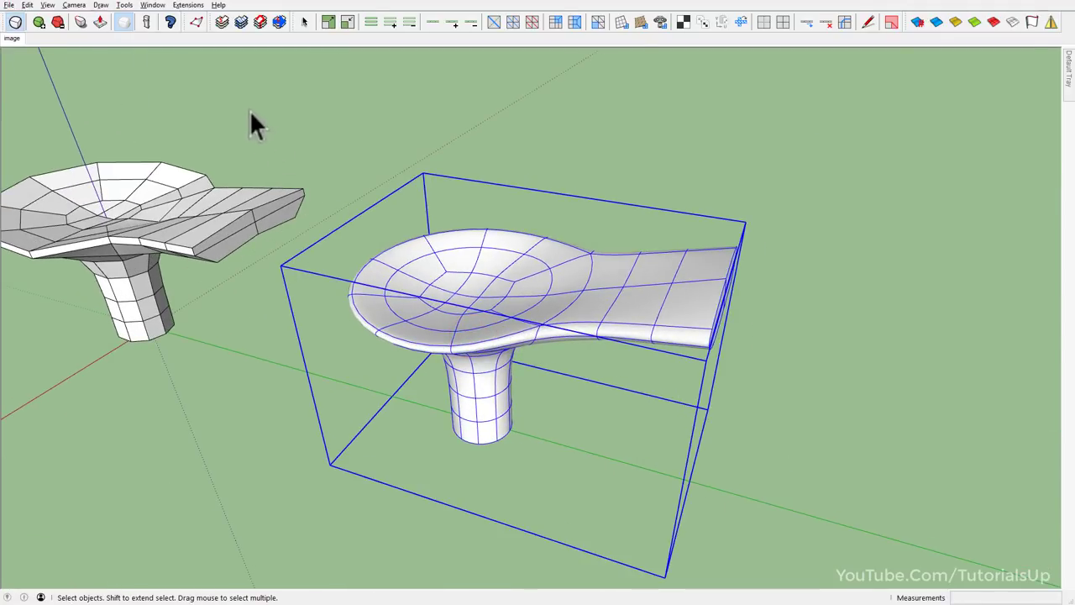
# Look down on the smooth canopy copy and measure its surface grid spacing with Tape Measure.
pyautogui.scroll(-1, 322, 194)
pyautogui.moveTo(447, 285); pyautogui.dragTo(607, 413, button='middle')
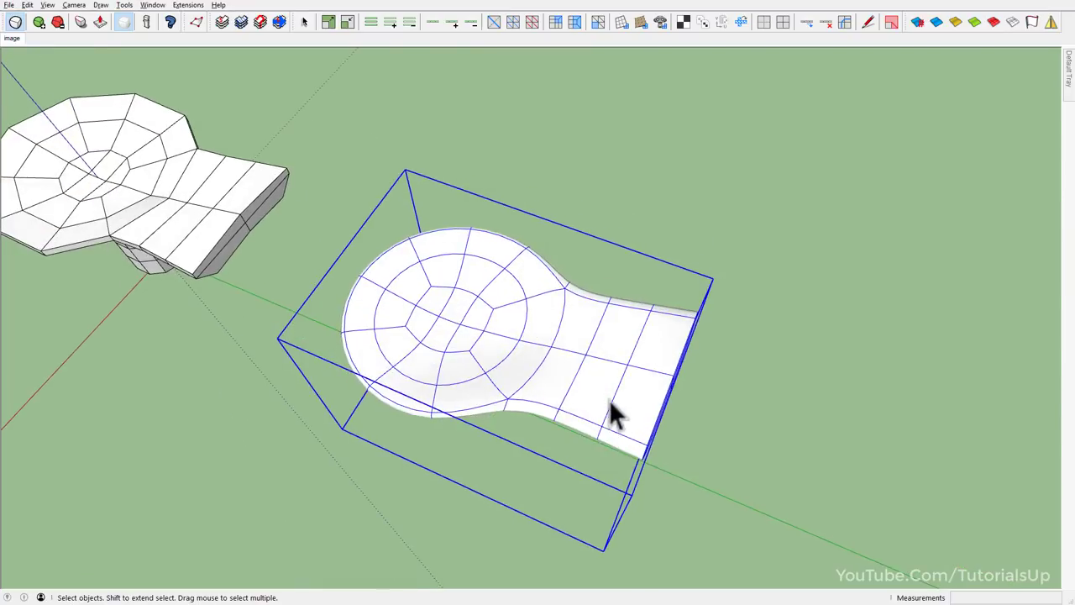
pyautogui.scroll(2, 610, 403)
pyautogui.scroll(2, 611, 392)
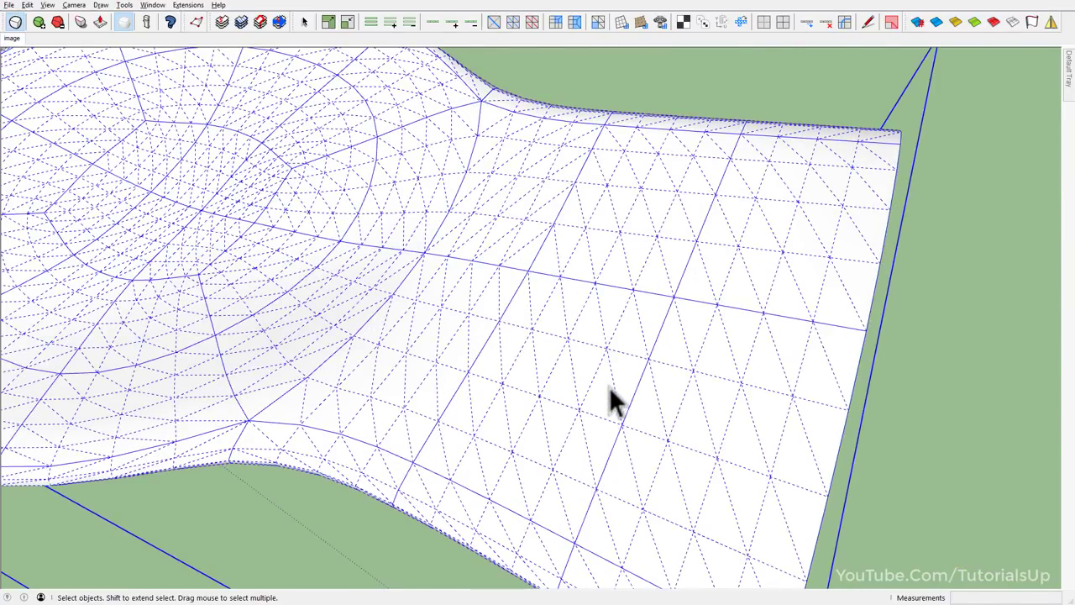
pyautogui.press('t')
pyautogui.click(527, 457)
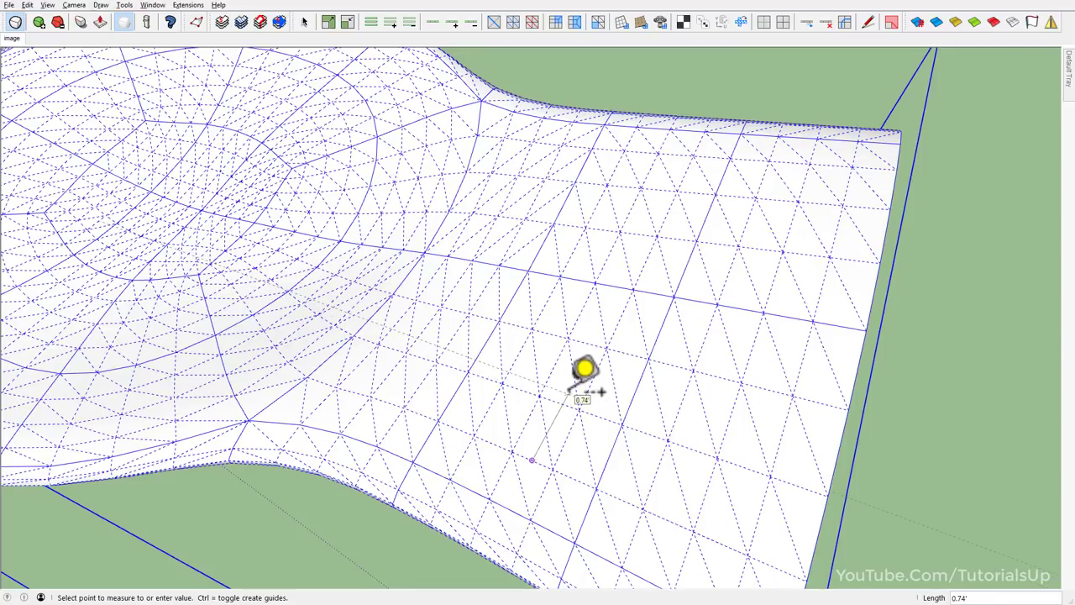
pyautogui.press('space')
pyautogui.press('t')
pyautogui.scroll(3, 567, 405)
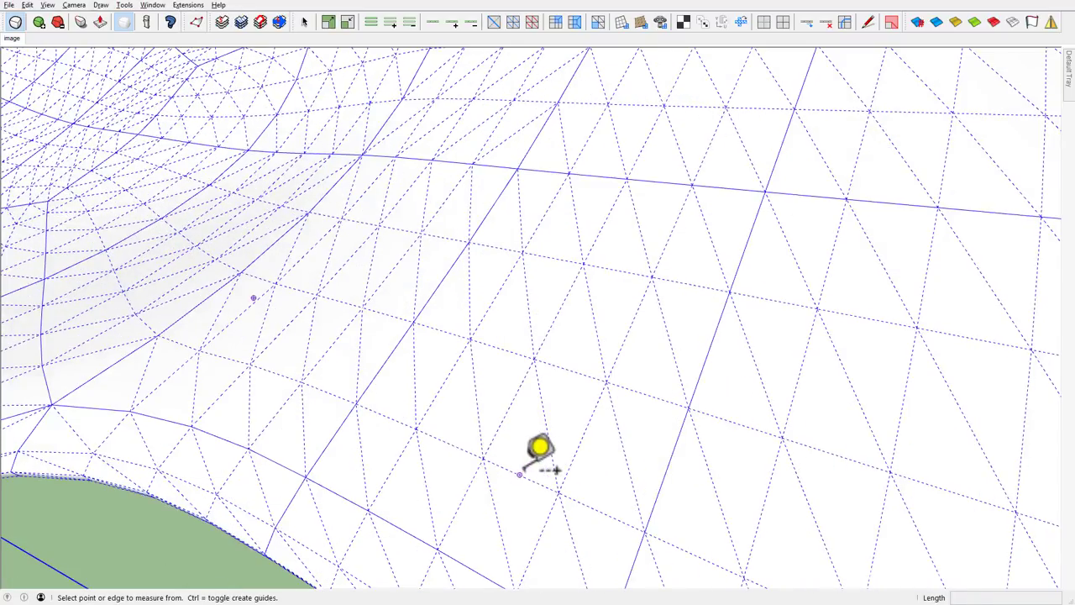
pyautogui.click(521, 475)
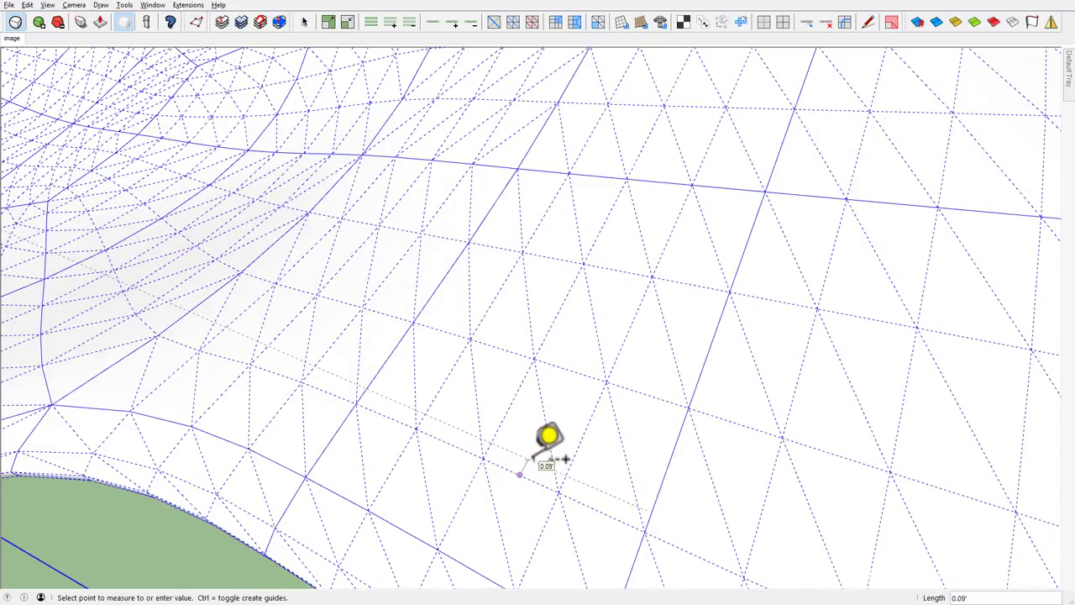
pyautogui.press('space')
# Orbit back to a side view of the whole smooth canopy.
pyautogui.scroll(-5, 533, 464)
pyautogui.scroll(-5, 641, 425)
pyautogui.moveTo(598, 451); pyautogui.dragTo(597, 220, button='middle')
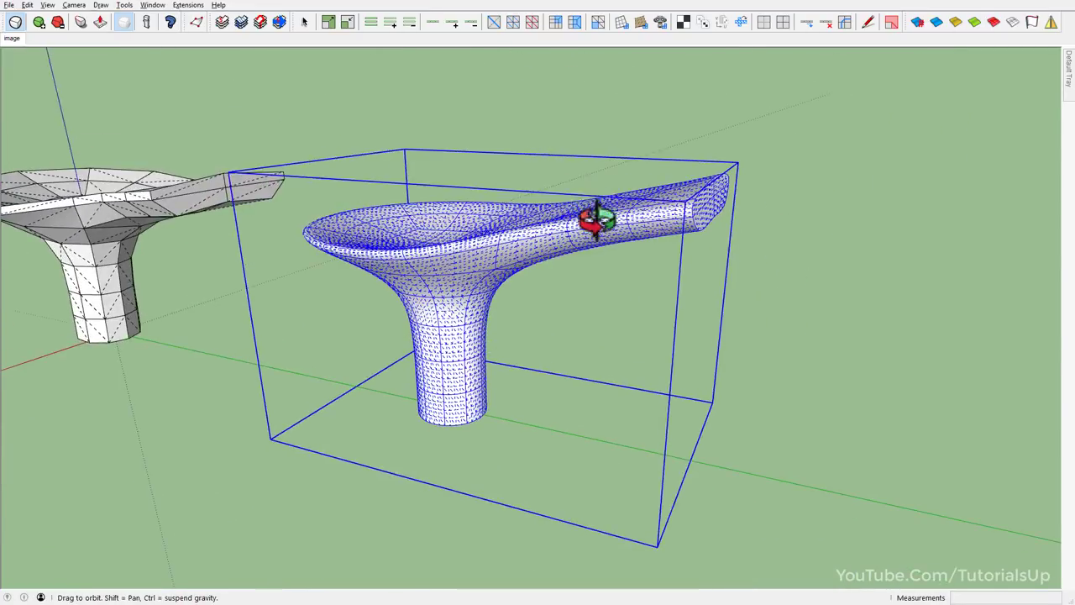
pyautogui.scroll(2, 560, 263)
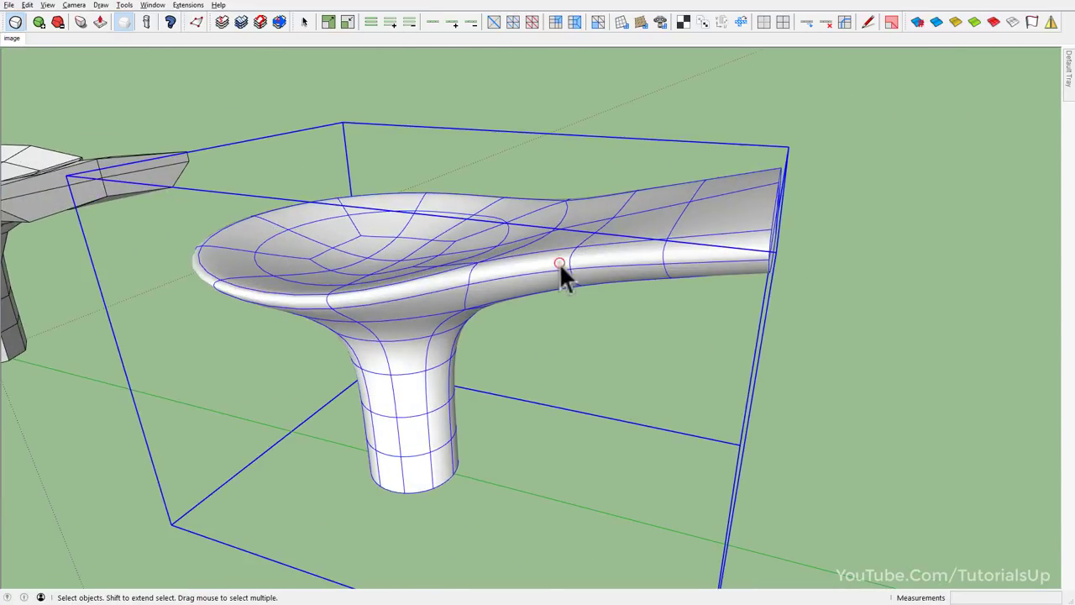
# In Slicer5, set the slicing axis to XY, spacing 0.6 and thickness 0.08.
pyautogui.click(222, 22)
pyautogui.click(567, 200)
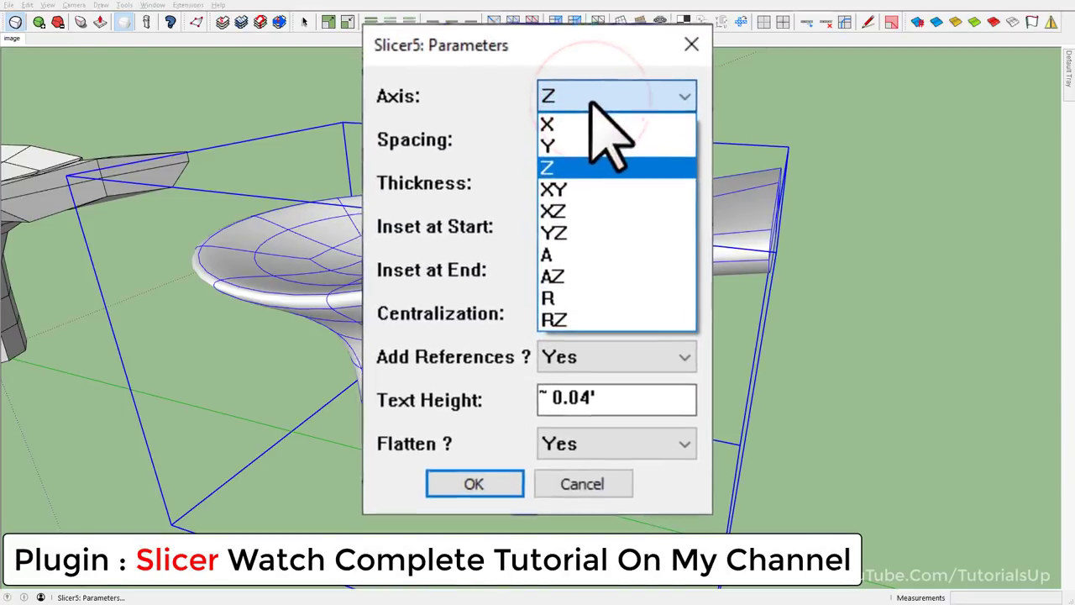
pyautogui.click(618, 185)
pyautogui.moveTo(672, 132); pyautogui.dragTo(427, 122)
pyautogui.write('.')
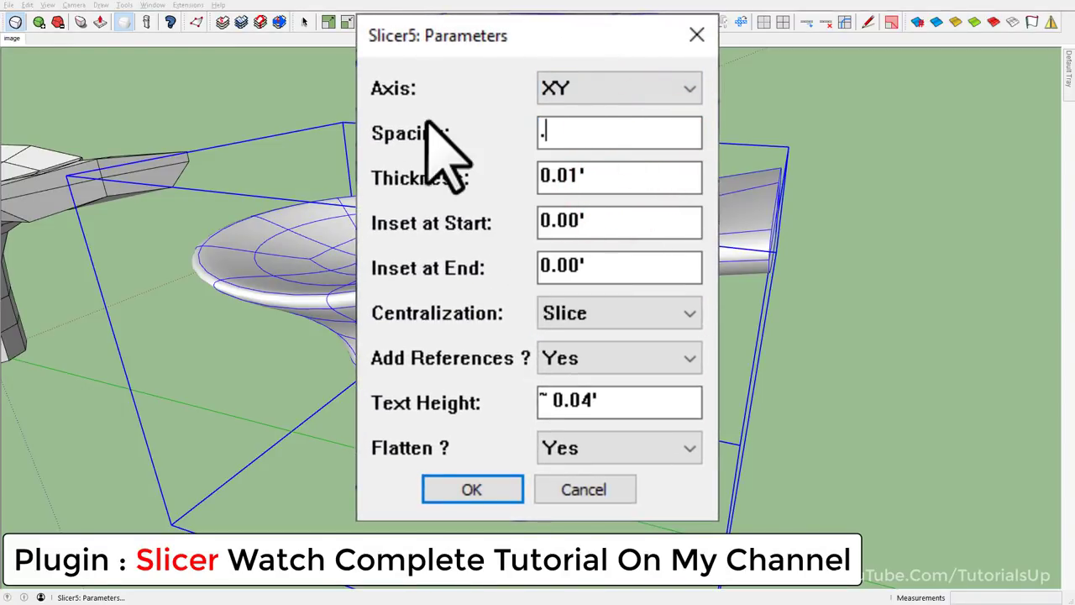
pyautogui.write('6')
pyautogui.moveTo(696, 181); pyautogui.dragTo(458, 181)
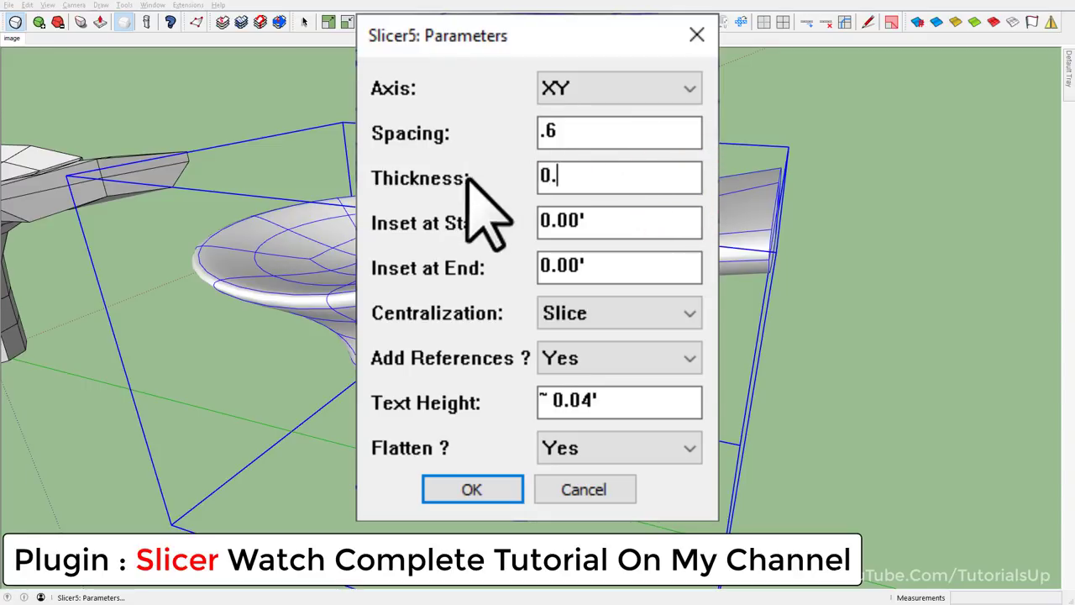
pyautogui.write('08')
# Keep centralization on Slice, set Add References to No, and confirm the XY and Y slice dialogs.
pyautogui.moveTo(681, 222); pyautogui.dragTo(497, 229)
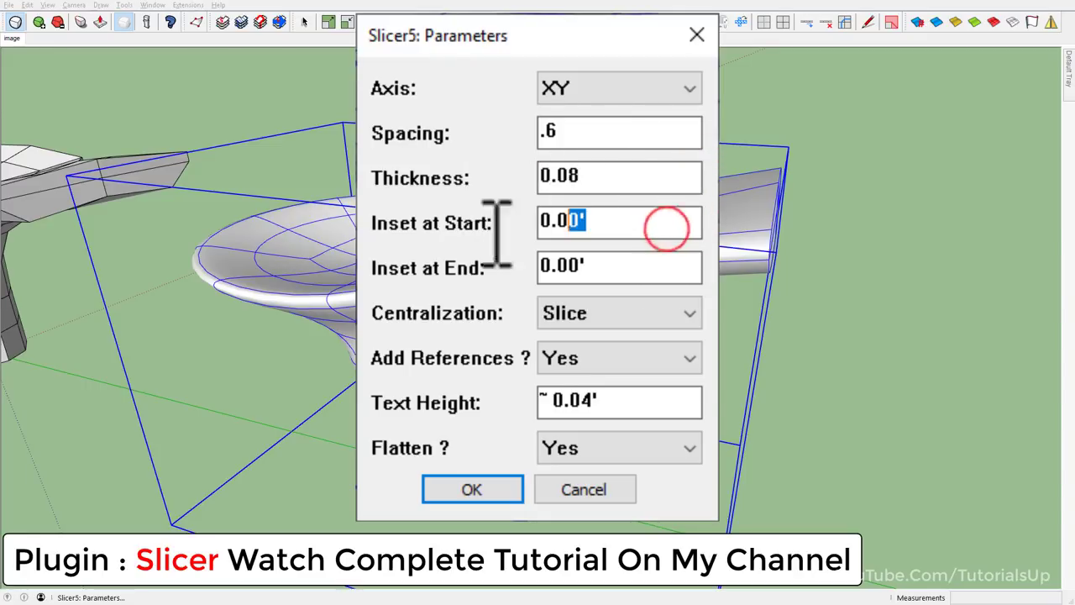
pyautogui.moveTo(676, 268); pyautogui.dragTo(576, 336)
pyautogui.click(605, 313)
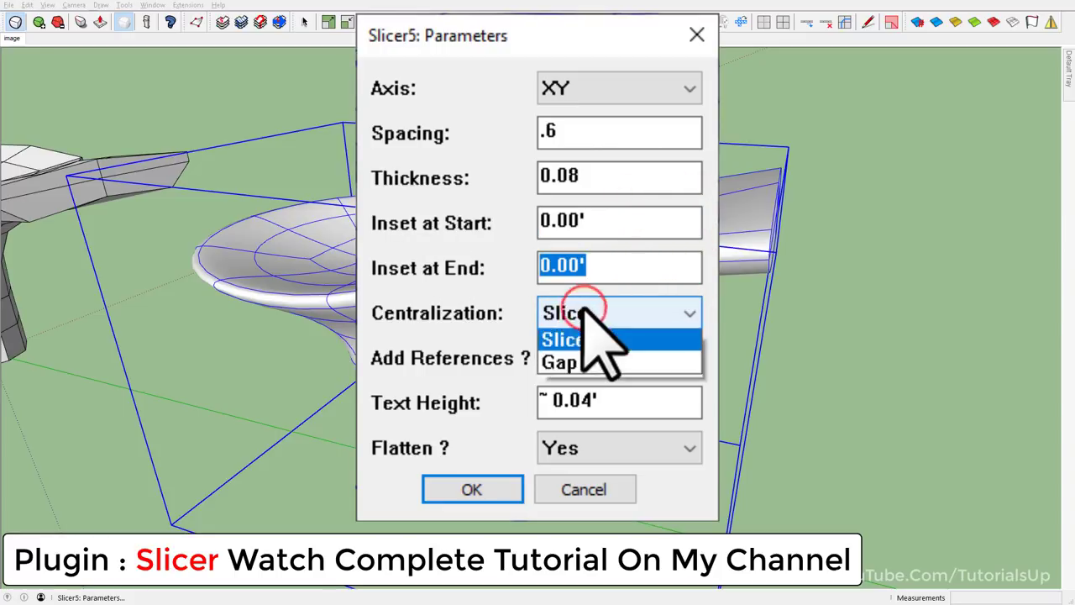
pyautogui.click(584, 311)
pyautogui.click(636, 365)
pyautogui.click(613, 408)
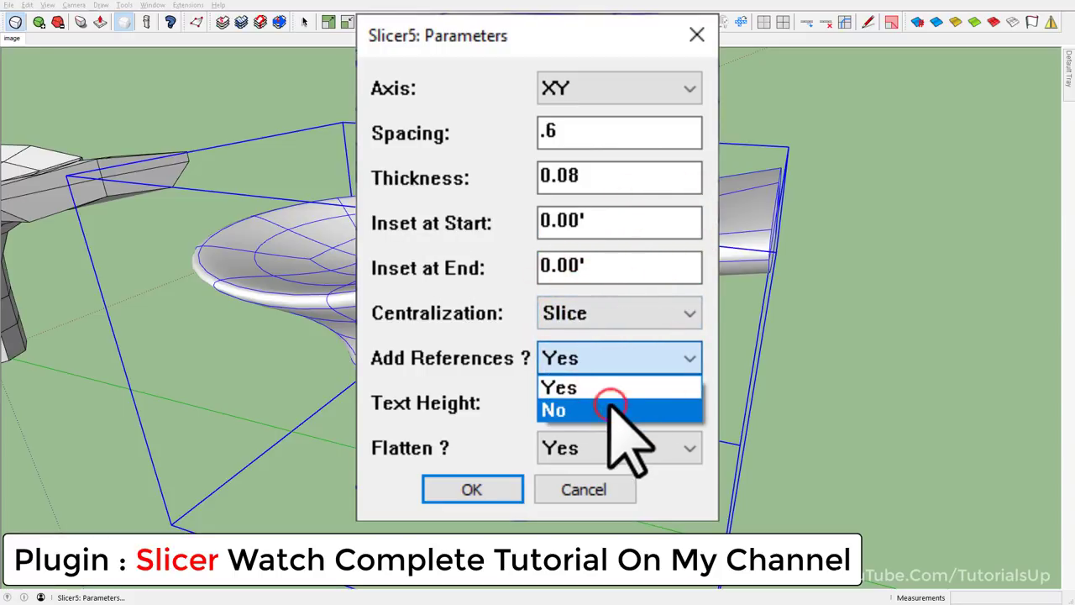
pyautogui.click(472, 492)
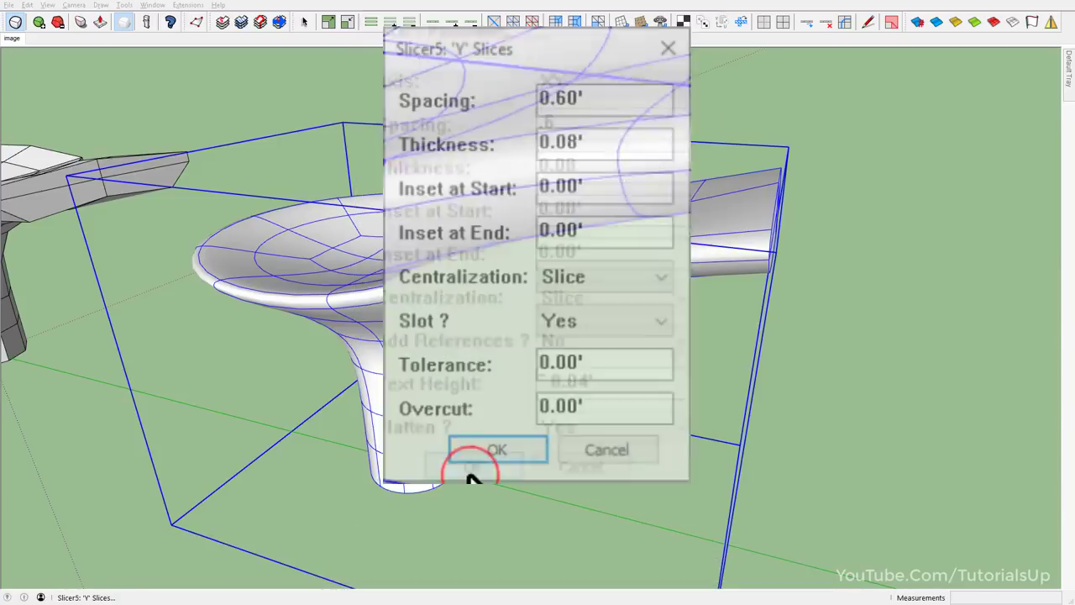
pyautogui.doubleClick(618, 84)
pyautogui.doubleClick(562, 143)
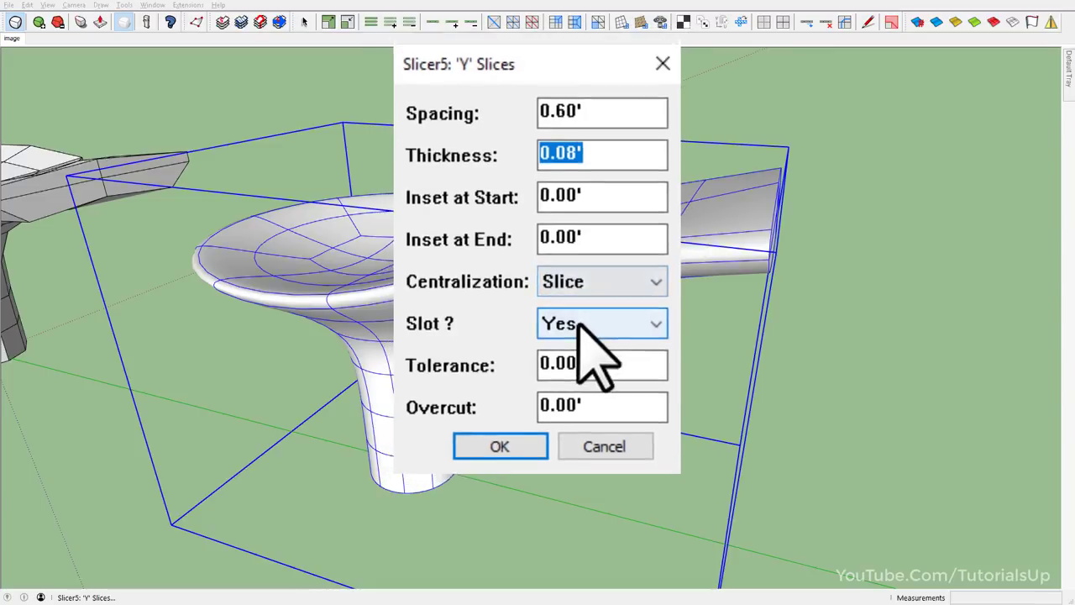
pyautogui.click(519, 380)
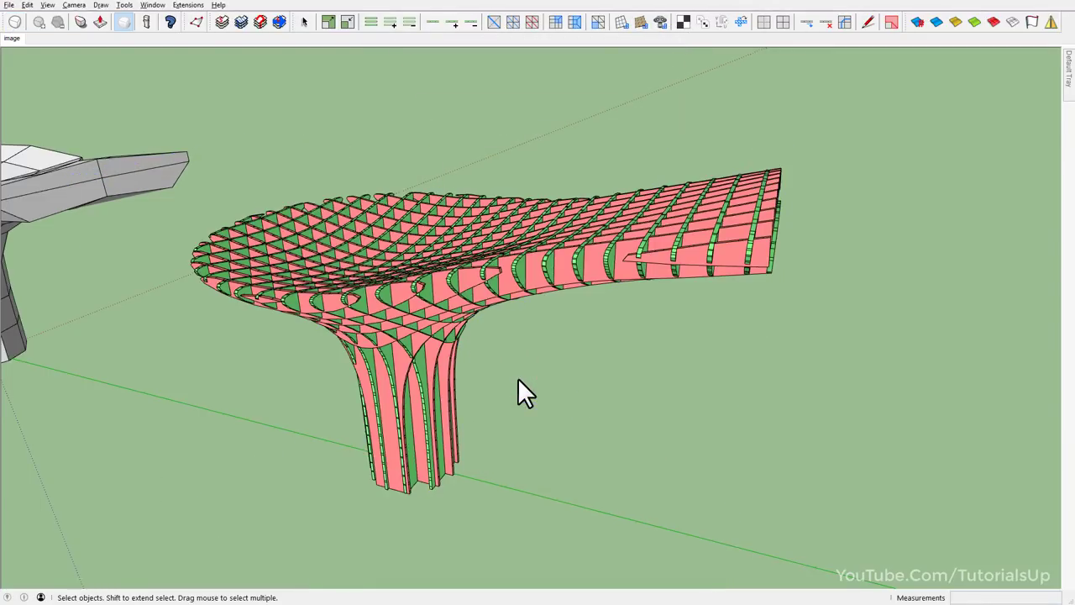
# Orbit low and close around the sliced canopy and try selecting its group.
pyautogui.moveTo(524, 388)
pyautogui.mouseDown(button='middle')
pyautogui.moveTo(888, 159)
pyautogui.moveTo(840, 176)
pyautogui.mouseUp(button='middle')
pyautogui.moveTo(576, 176)
pyautogui.mouseDown(button='middle')
pyautogui.moveTo(737, 105)
pyautogui.moveTo(895, 312)
pyautogui.moveTo(353, 312)
pyautogui.moveTo(307, 250)
pyautogui.moveTo(349, 292)
pyautogui.moveTo(398, 415)
pyautogui.mouseUp(button='middle')
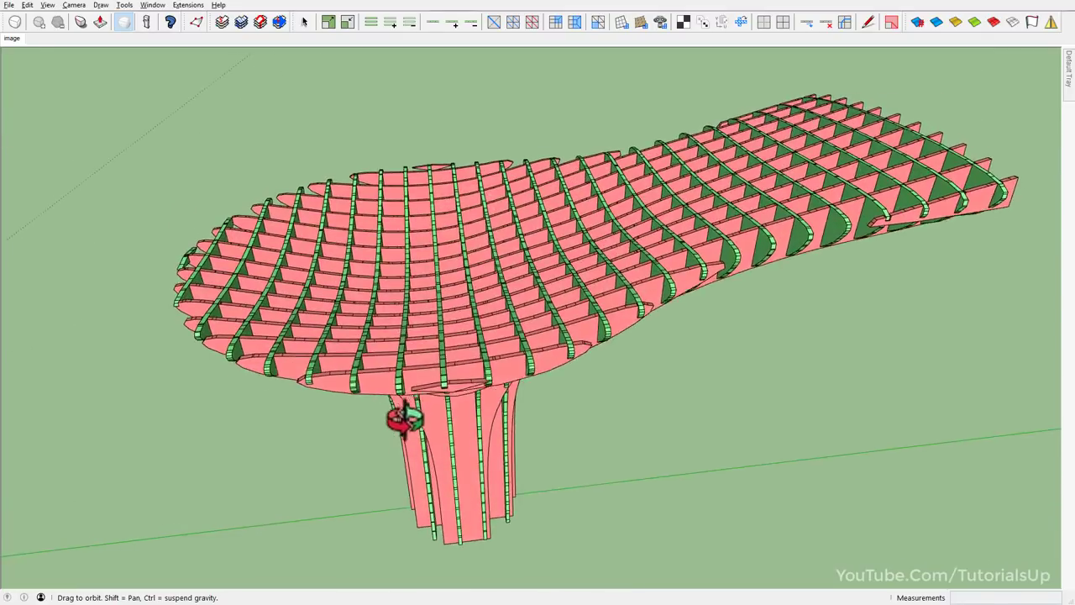
pyautogui.click(514, 244)
pyautogui.scroll(-3, 565, 302)
pyautogui.click(567, 296)
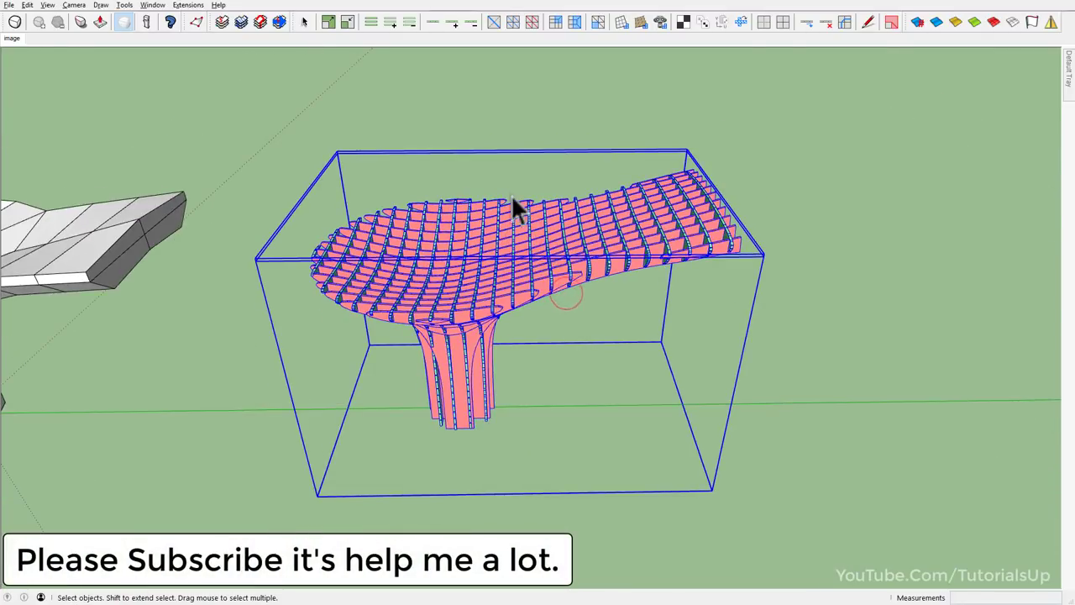
pyautogui.click(624, 336)
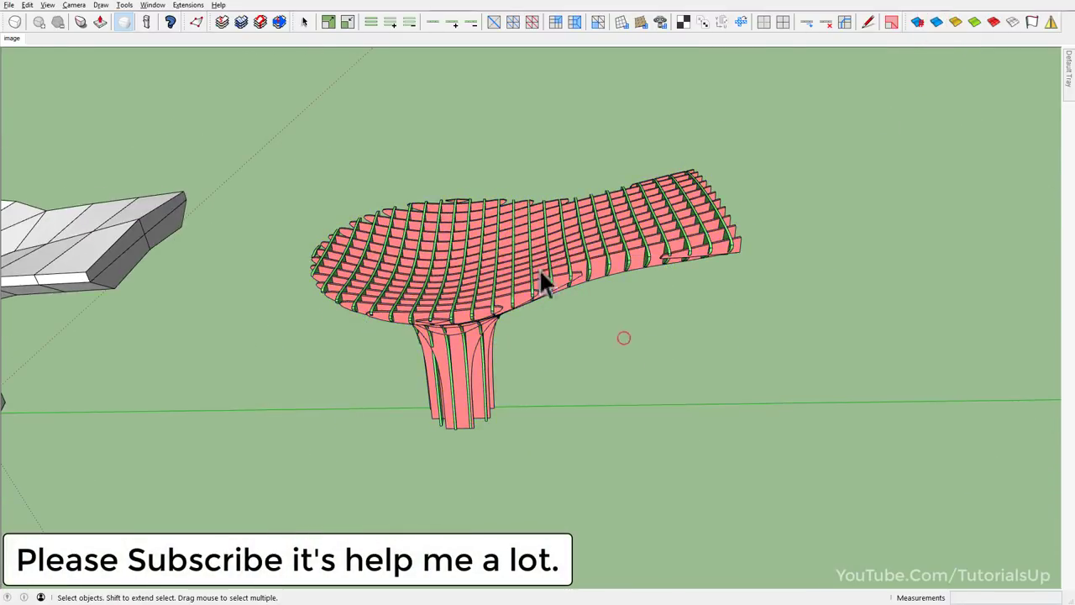
# Inspect the slices from top-down and side views, then select the sliced canopy group.
pyautogui.moveTo(540, 281)
pyautogui.mouseDown(button='middle')
pyautogui.moveTo(907, 264)
pyautogui.moveTo(613, 329)
pyautogui.moveTo(409, 512)
pyautogui.mouseUp(button='middle')
pyautogui.scroll(-3, 390, 333)
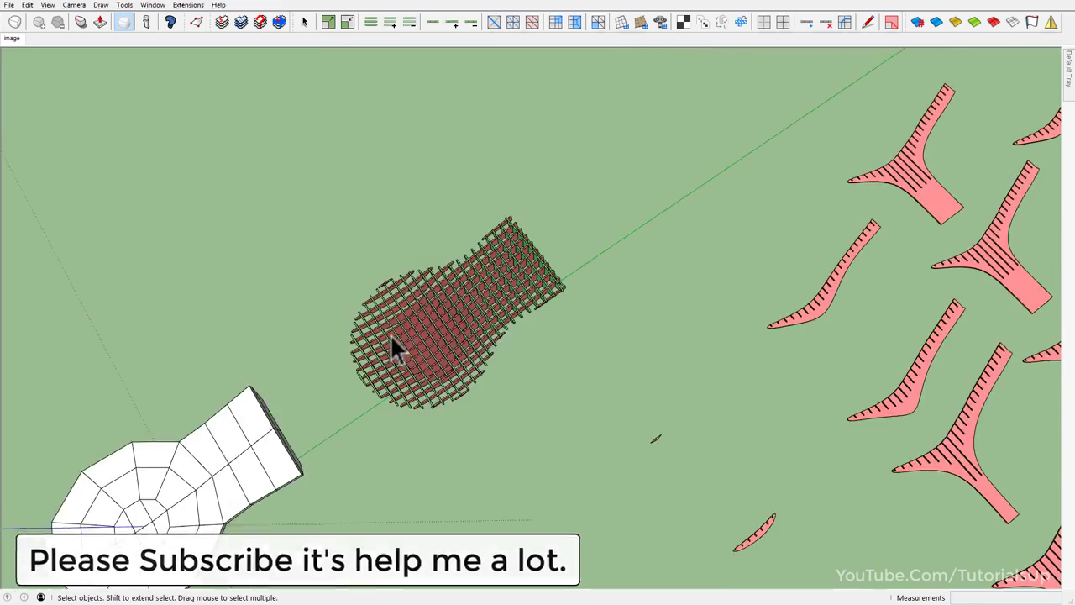
pyautogui.scroll(-2, 412, 365)
pyautogui.scroll(3, 481, 307)
pyautogui.scroll(3, 360, 382)
pyautogui.moveTo(360, 383)
pyautogui.mouseDown(button='middle')
pyautogui.moveTo(223, 53)
pyautogui.moveTo(389, 456)
pyautogui.moveTo(204, 247)
pyautogui.moveTo(313, 340)
pyautogui.moveTo(293, 276)
pyautogui.moveTo(409, 305)
pyautogui.moveTo(86, 320)
pyautogui.moveTo(376, 333)
pyautogui.moveTo(473, 314)
pyautogui.moveTo(272, 468)
pyautogui.moveTo(487, 363)
pyautogui.mouseUp(button='middle')
pyautogui.moveTo(375, 407)
pyautogui.mouseDown(button='middle')
pyautogui.moveTo(538, 384)
pyautogui.moveTo(434, 237)
pyautogui.moveTo(434, 134)
pyautogui.moveTo(592, 168)
pyautogui.moveTo(511, 240)
pyautogui.mouseUp(button='middle')
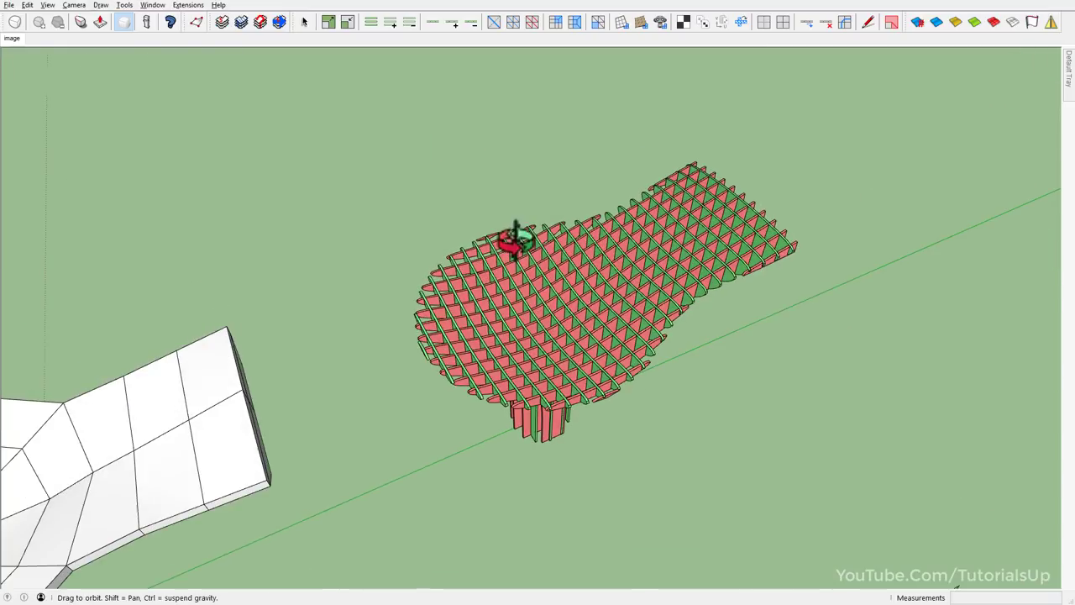
pyautogui.click(499, 271)
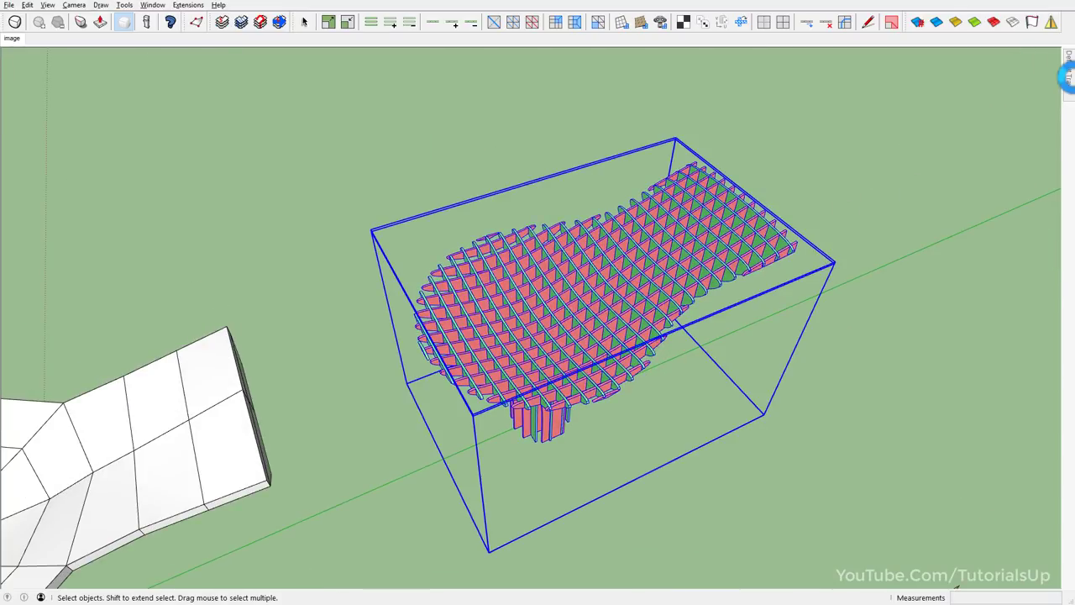
# Paint the sliced canopy group light orange, then clear the selection.
pyautogui.click(949, 363)
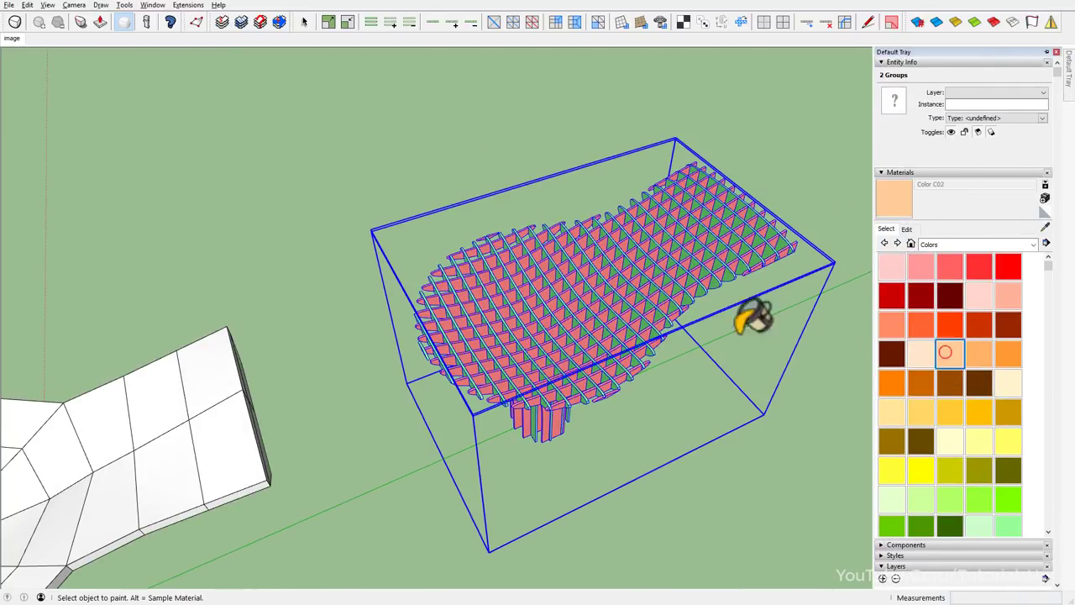
pyautogui.click(643, 261)
pyautogui.press('space')
pyautogui.click(755, 396)
# Orbit, pan and zoom out to show both canopies and the flattened red and green slice profiles.
pyautogui.moveTo(616, 386)
pyautogui.mouseDown(button='middle')
pyautogui.moveTo(510, 336)
pyautogui.moveTo(384, 112)
pyautogui.moveTo(168, 209)
pyautogui.moveTo(273, 179)
pyautogui.moveTo(420, 193)
pyautogui.moveTo(572, 264)
pyautogui.moveTo(720, 245)
pyautogui.moveTo(689, 322)
pyautogui.moveTo(589, 264)
pyautogui.moveTo(953, 319)
pyautogui.mouseUp(button='middle')
pyautogui.moveTo(684, 331)
pyautogui.keyDown('shift'); pyautogui.mouseDown(button='middle')
pyautogui.moveTo(546, 307)
pyautogui.moveTo(545, 227)
pyautogui.moveTo(872, 202)
pyautogui.moveTo(960, 257)
pyautogui.moveTo(547, 238)
pyautogui.moveTo(931, 408)
pyautogui.moveTo(763, 523)
pyautogui.moveTo(607, 314)
pyautogui.moveTo(591, 308)
pyautogui.moveTo(595, 356)
pyautogui.moveTo(583, 367)
pyautogui.moveTo(595, 365)
pyautogui.mouseUp(button='middle'); pyautogui.keyUp('shift')
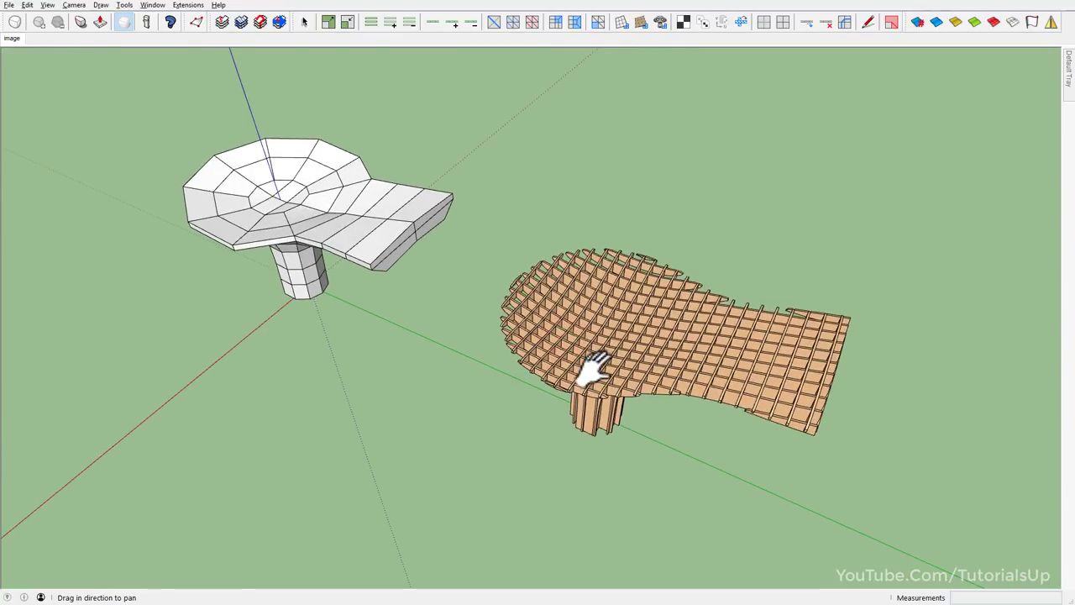
pyautogui.click(377, 221)
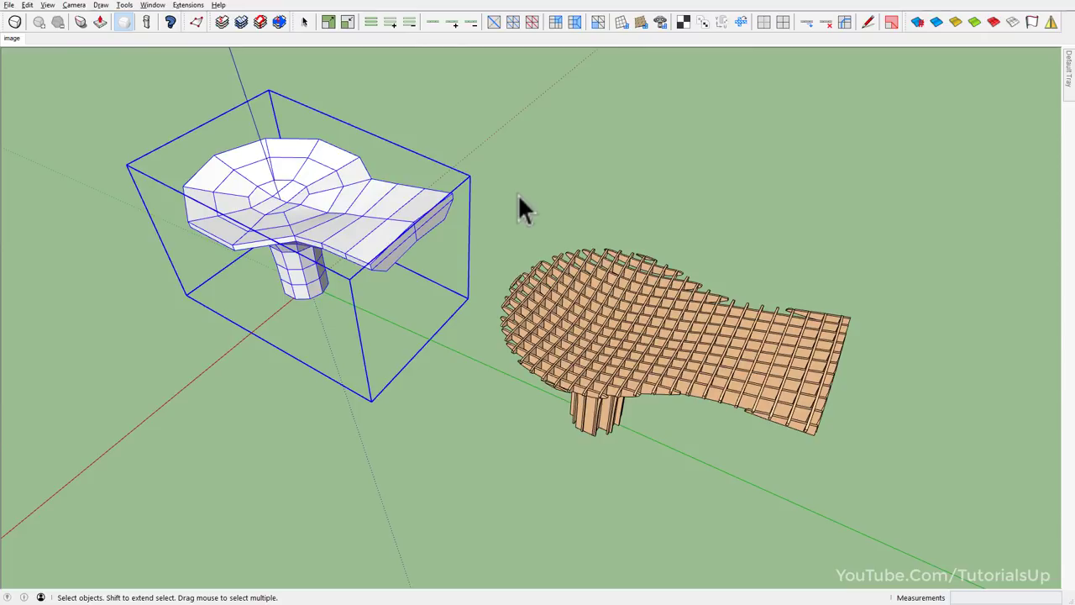
pyautogui.click(561, 195)
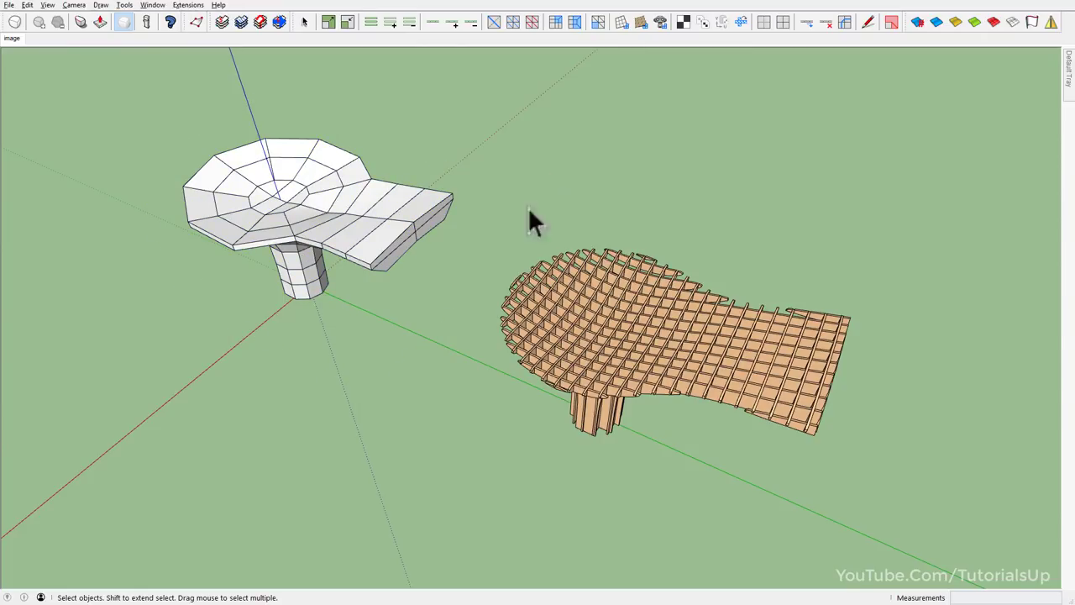
pyautogui.scroll(-3, 379, 226)
pyautogui.scroll(-3, 378, 222)
pyautogui.scroll(-1, 395, 224)
pyautogui.moveTo(399, 223)
pyautogui.mouseDown(button='middle')
pyautogui.moveTo(437, 336)
pyautogui.moveTo(371, 447)
pyautogui.mouseUp(button='middle')
pyautogui.scroll(2, 371, 447)
pyautogui.scroll(-2, 423, 431)
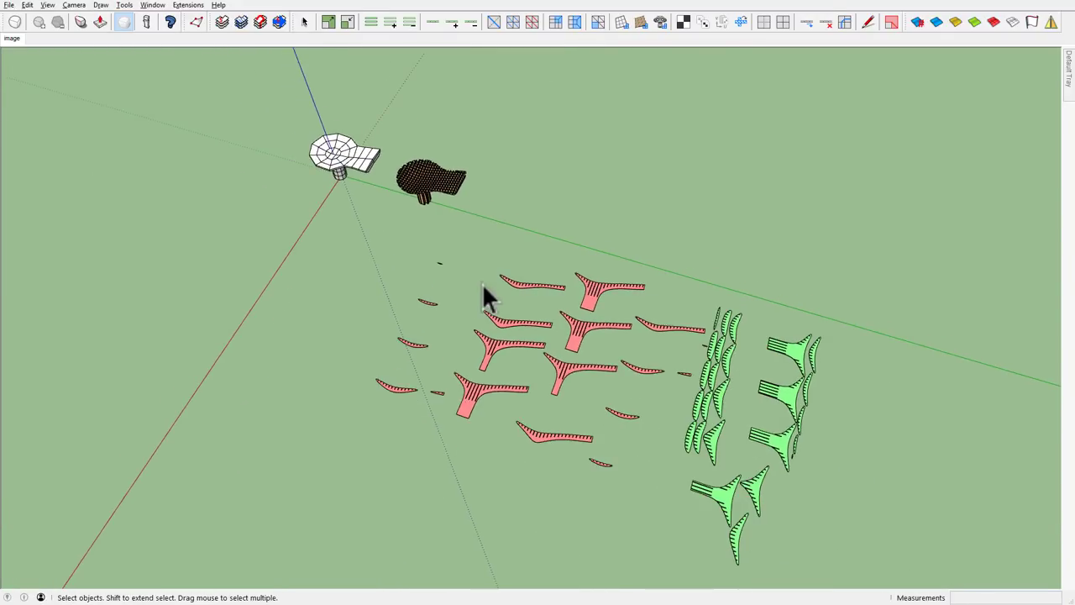